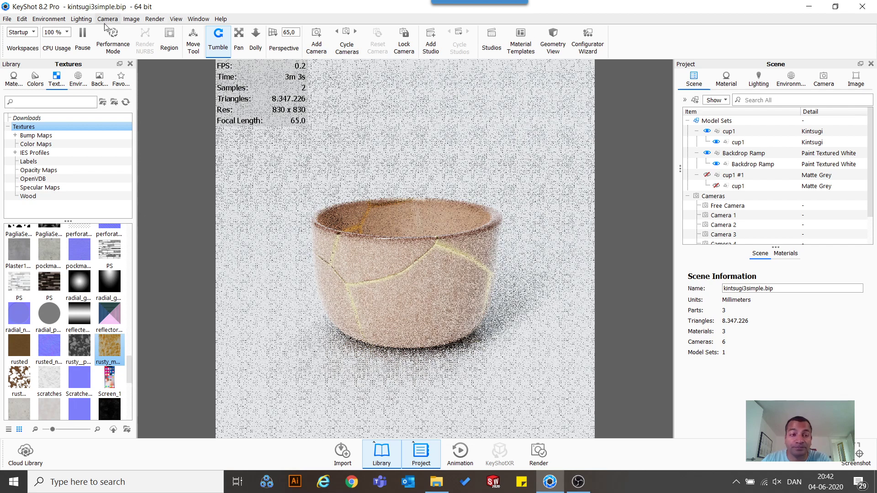
Step: Open the cup's Kintsugi material in the Material Graph and maximize the graph window
double_click(422, 278)
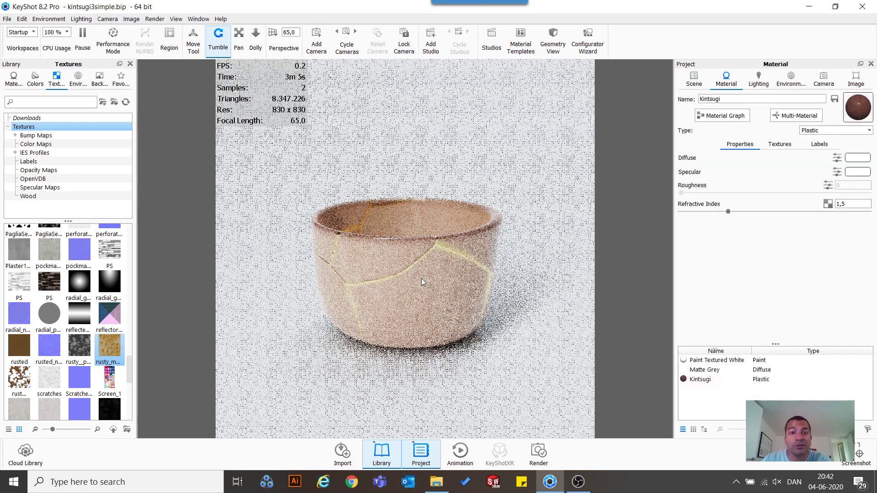
click(723, 115)
drag(166, 40, 578, 23)
click(708, 23)
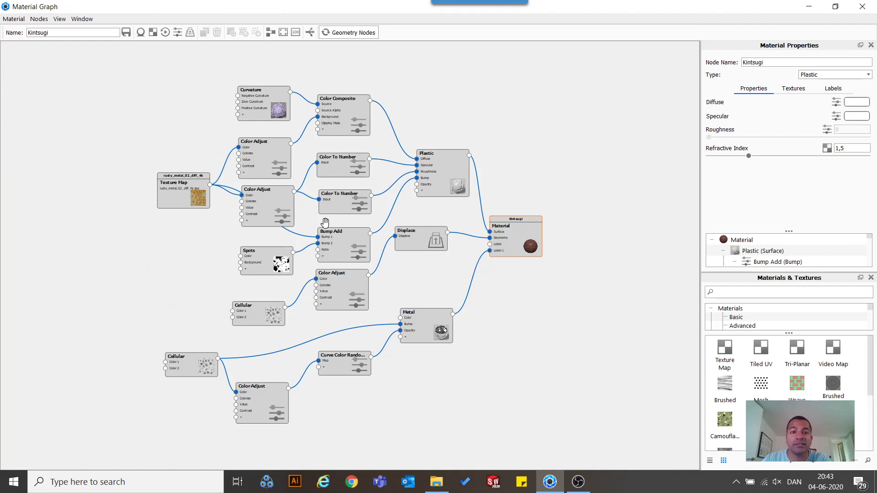
Step: Walk through the Plastic-feeding nodes and the lower Cellular and Metal chain, then close the graph
click(454, 191)
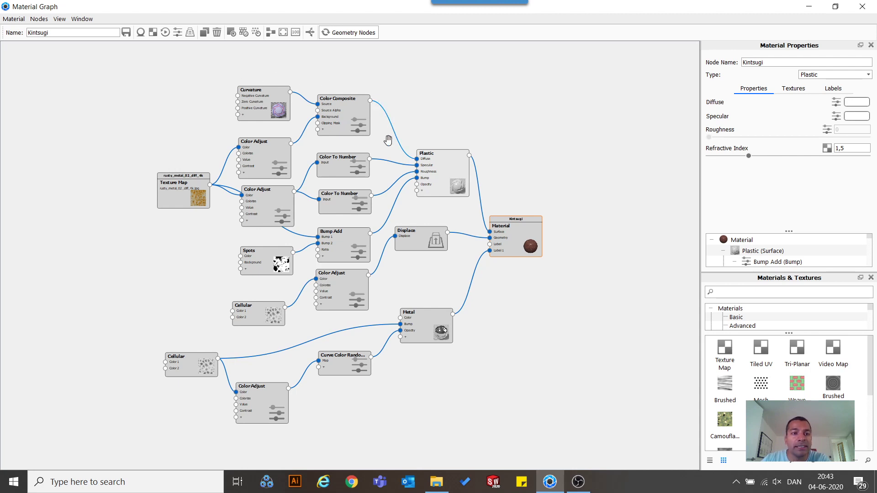
drag(178, 86, 475, 228)
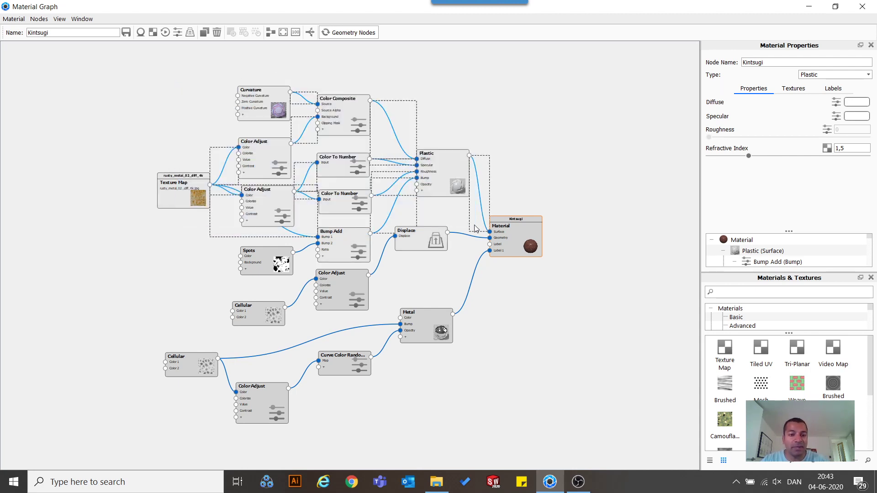
click(459, 123)
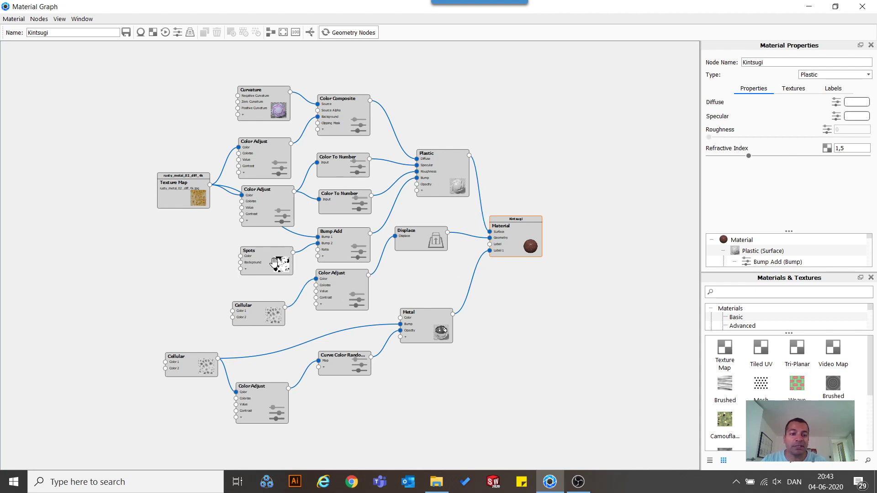
drag(140, 341, 510, 450)
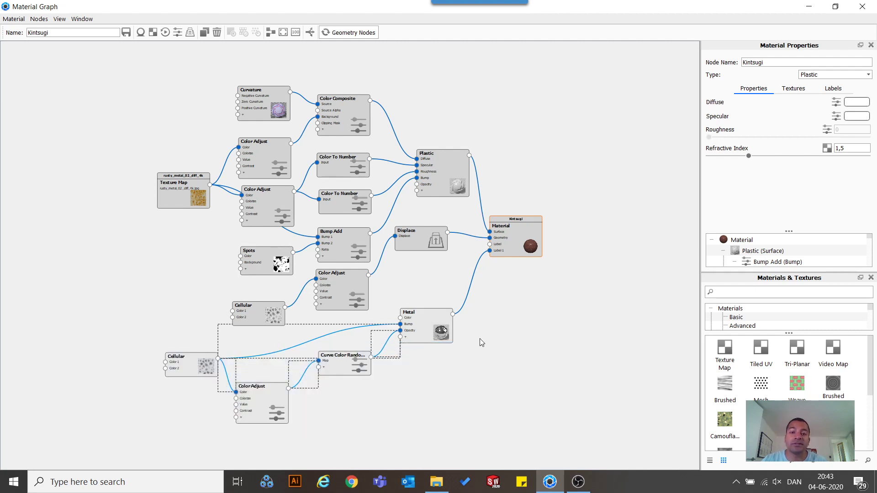
click(410, 325)
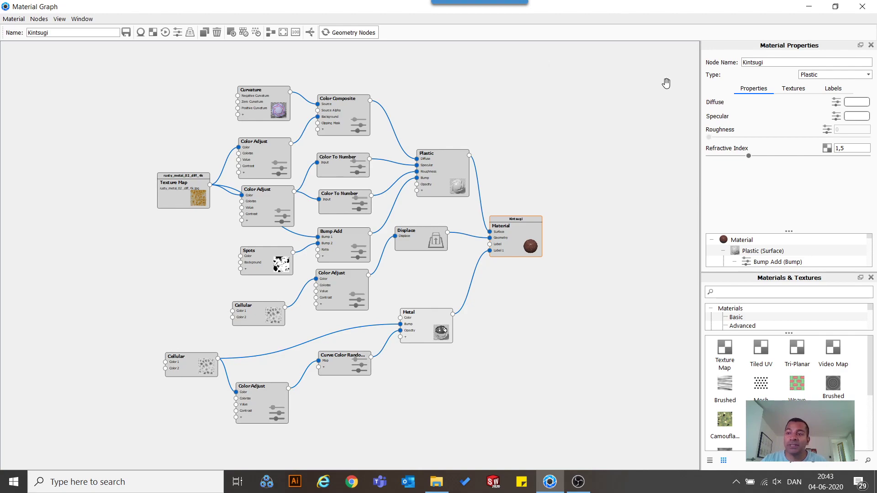
click(860, 7)
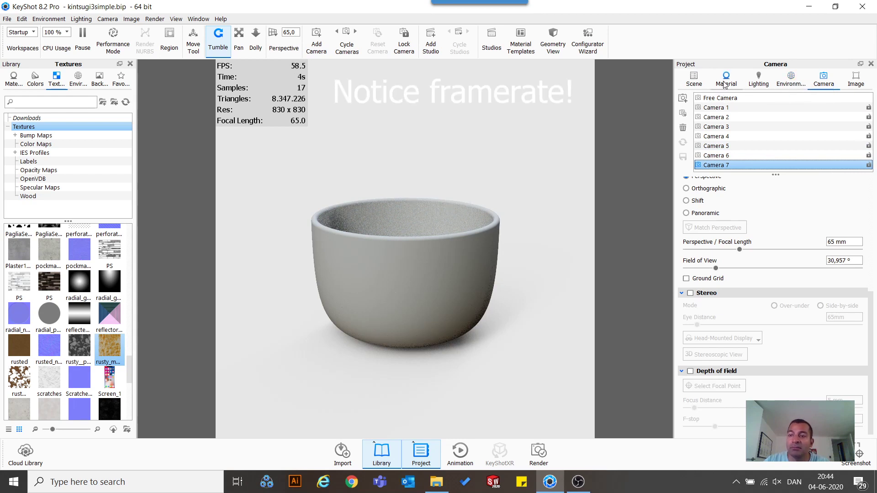
Step: Switch the scene's lighting environment to the studio preset named 'Environment'
click(758, 79)
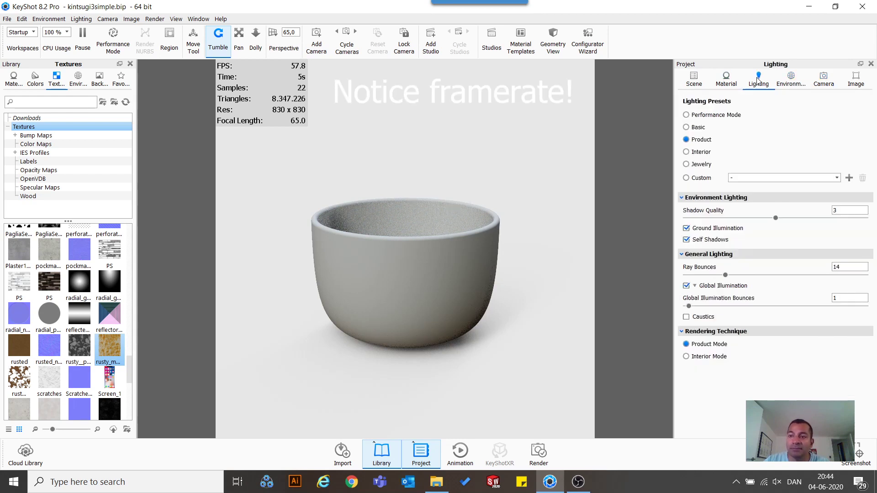
click(791, 78)
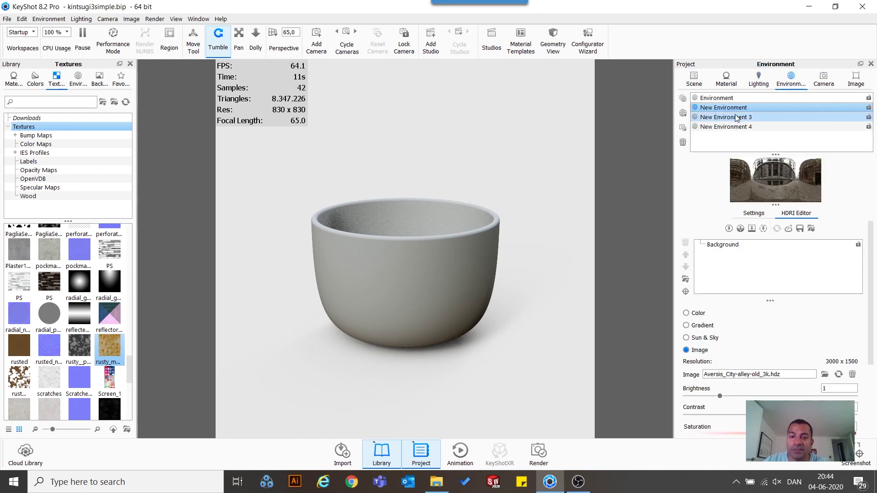
click(743, 98)
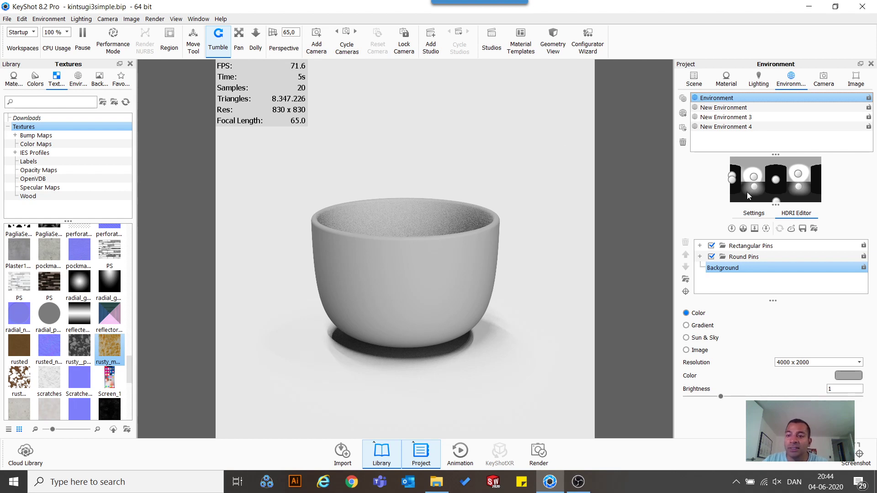
click(13, 80)
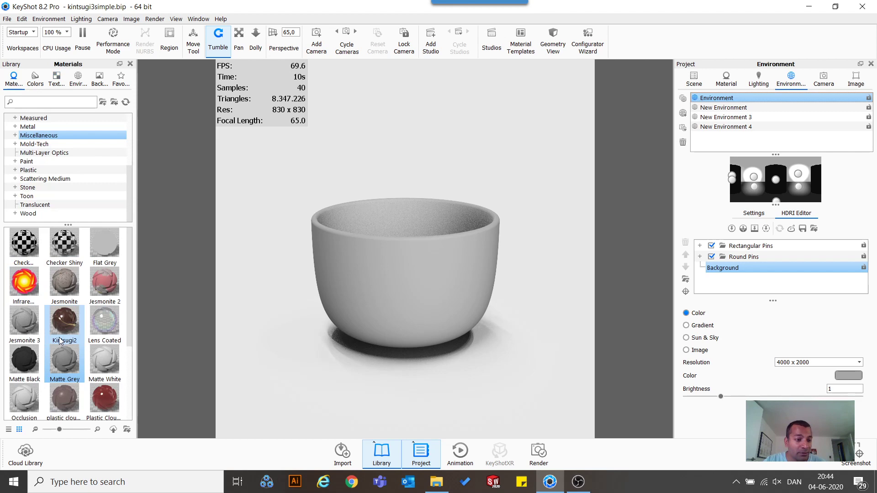
Step: Apply the Paint Gloss White material to the bowl
click(26, 161)
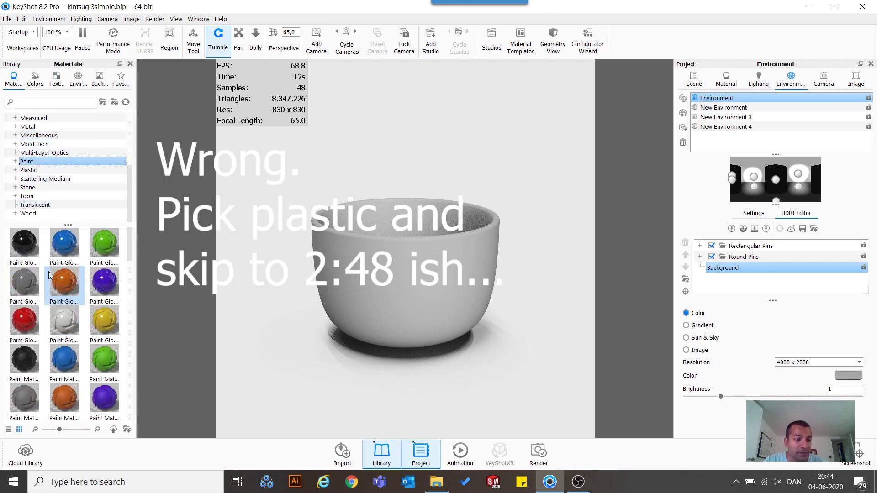
drag(63, 332, 359, 328)
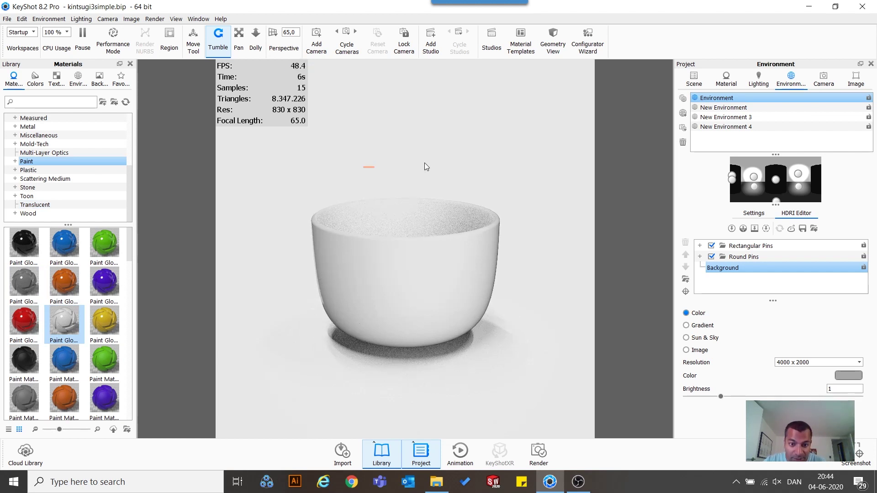
drag(308, 155, 402, 183)
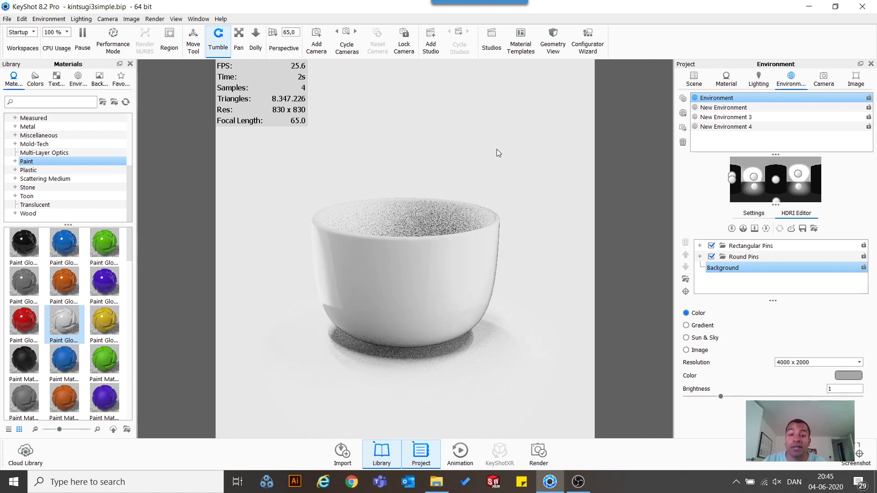
Step: Rename the bowl's new paint material to 'new Kintsugi'
double_click(427, 286)
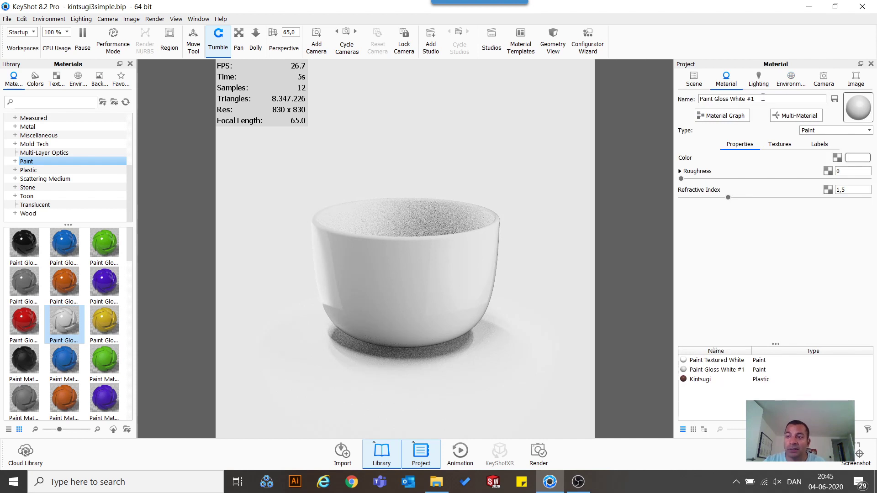
drag(756, 99, 599, 104)
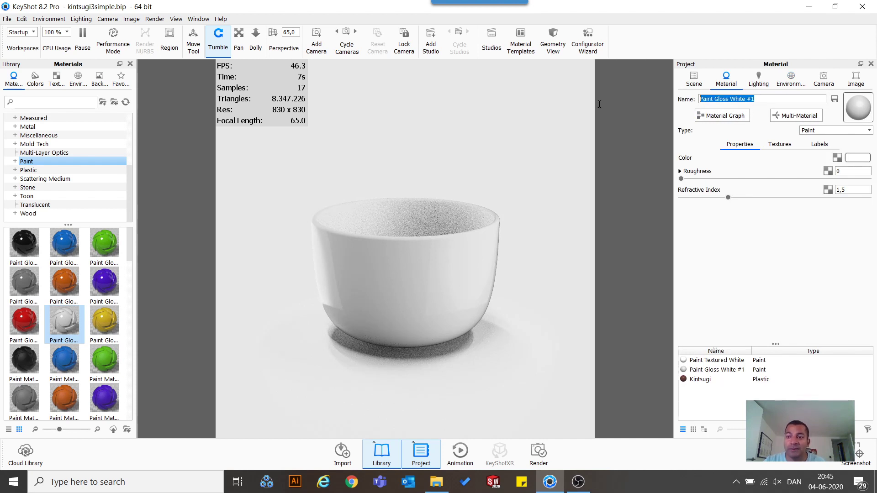
text(new)
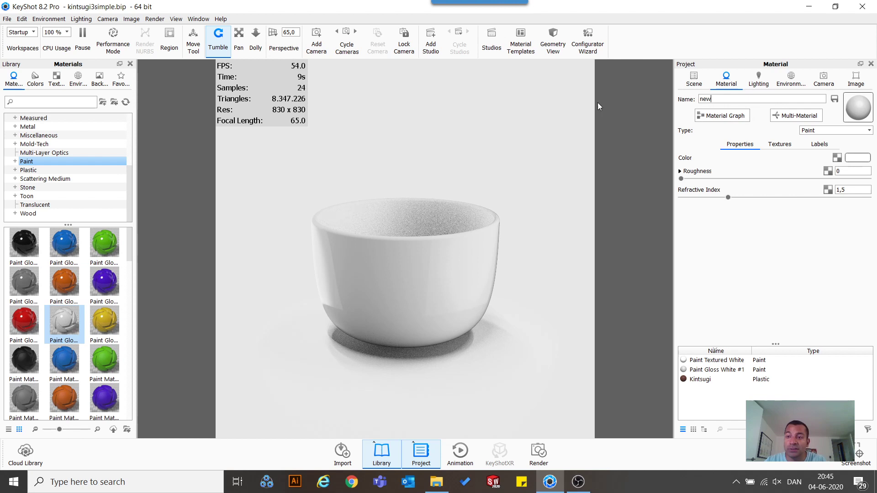
text( Kintsugi)
Step: Open the new Kintsugi material graph and change its type from Paint to Plastic
click(736, 116)
mouse_move(584, 29)
mouse_down()
mouse_move(737, 91)
mouse_move(825, 80)
mouse_up()
drag(737, 291, 765, 260)
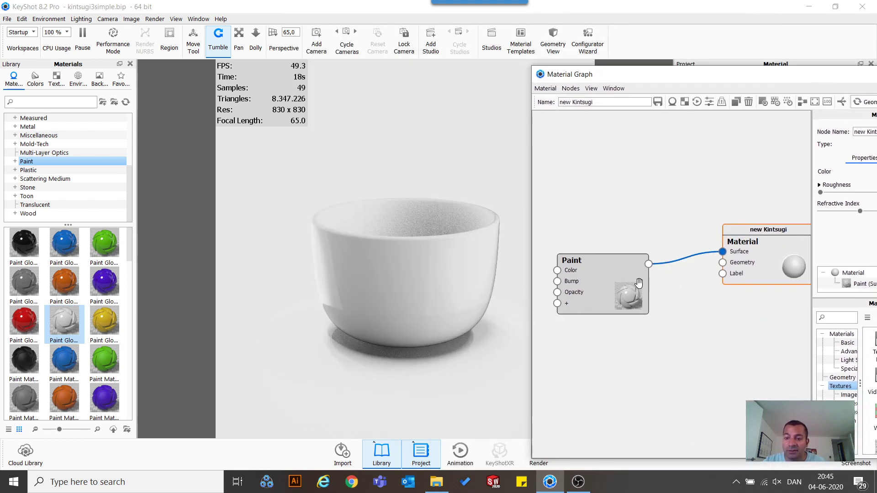
drag(639, 283, 651, 269)
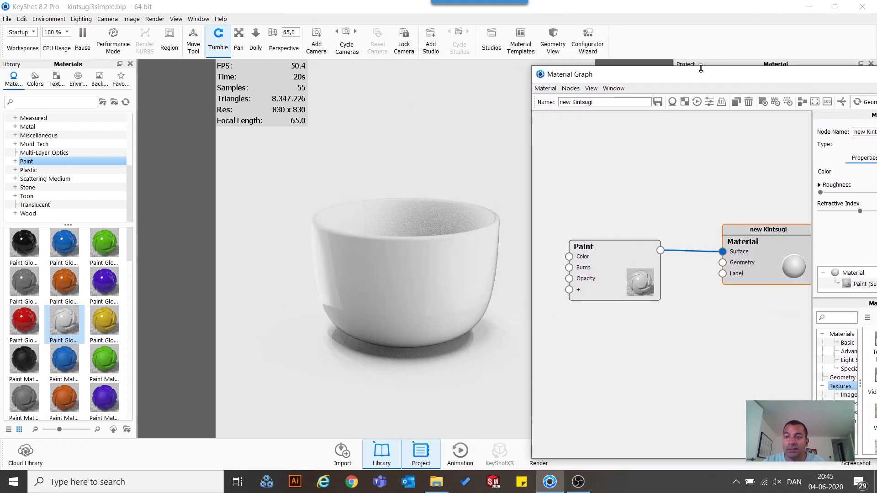
drag(701, 68, 475, 108)
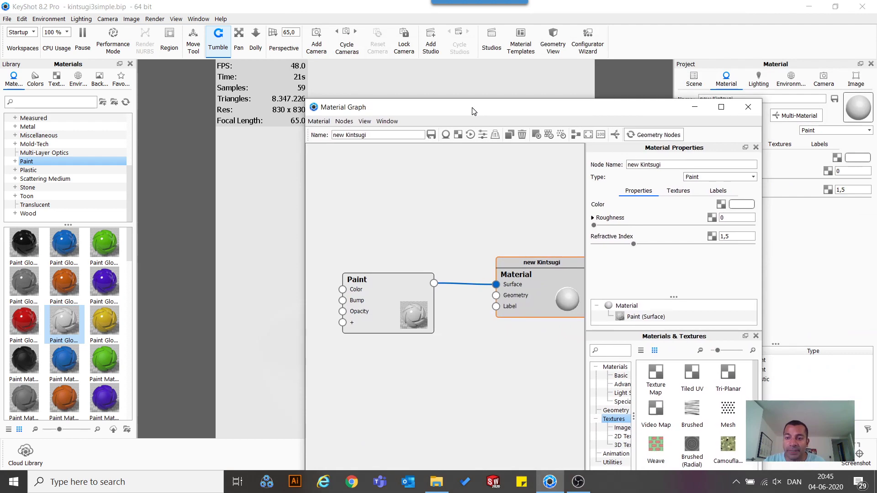
click(707, 177)
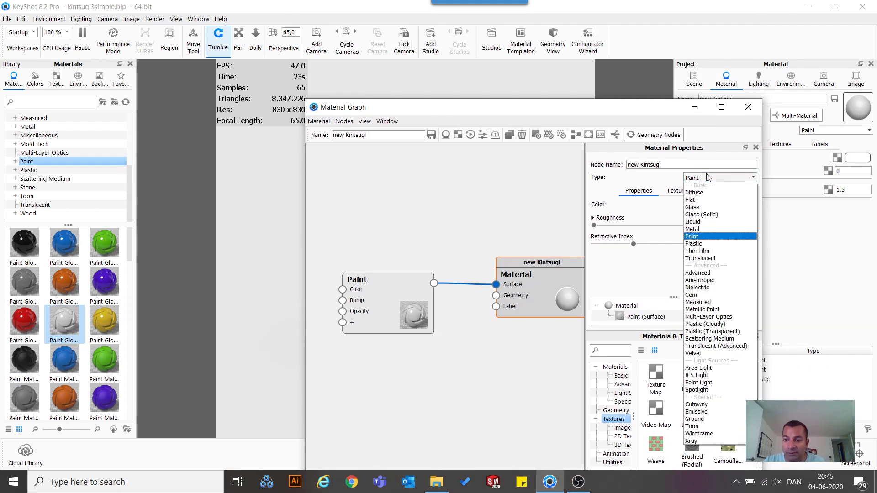
click(707, 244)
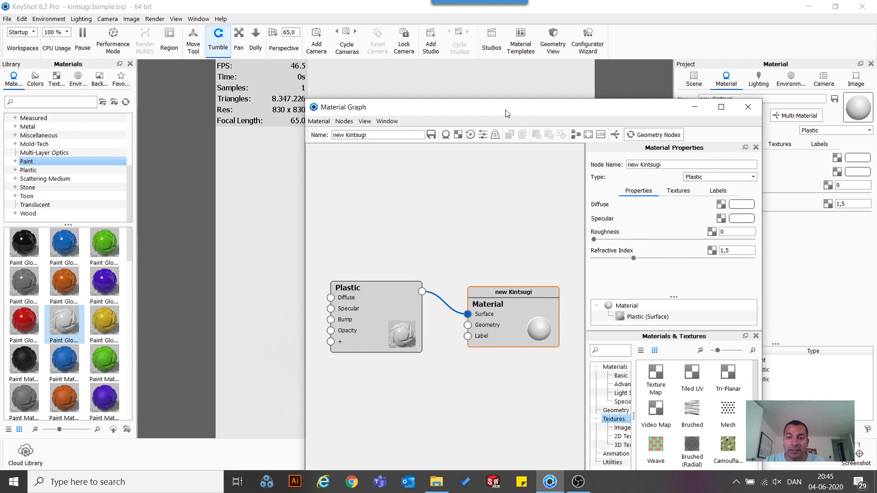
Step: Arrange the Plastic and Material output nodes neatly in the graph
drag(505, 112, 778, 135)
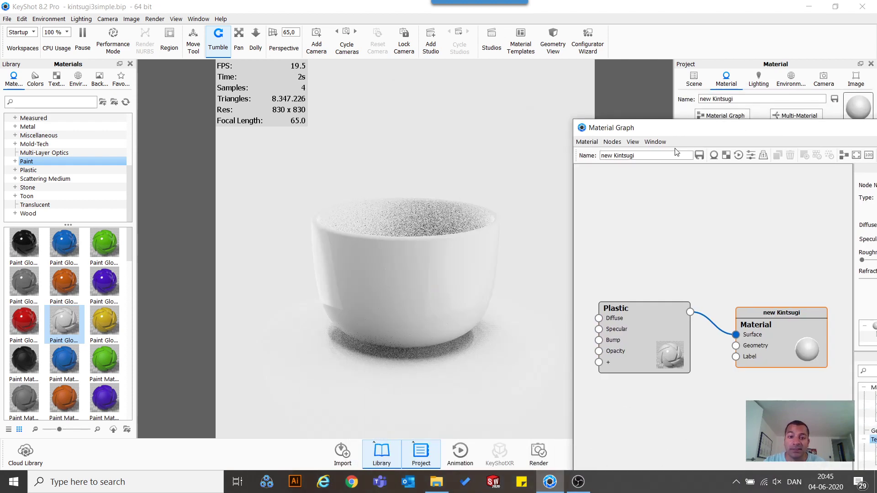
drag(633, 333, 669, 348)
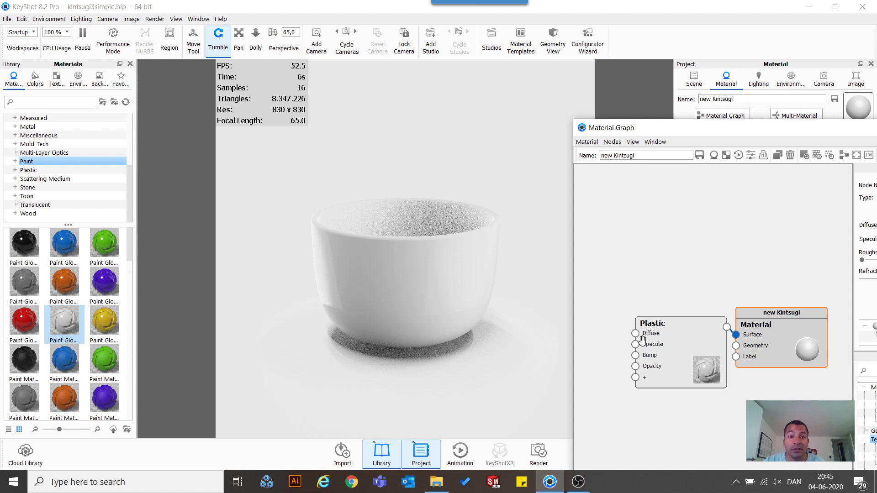
drag(772, 343, 812, 342)
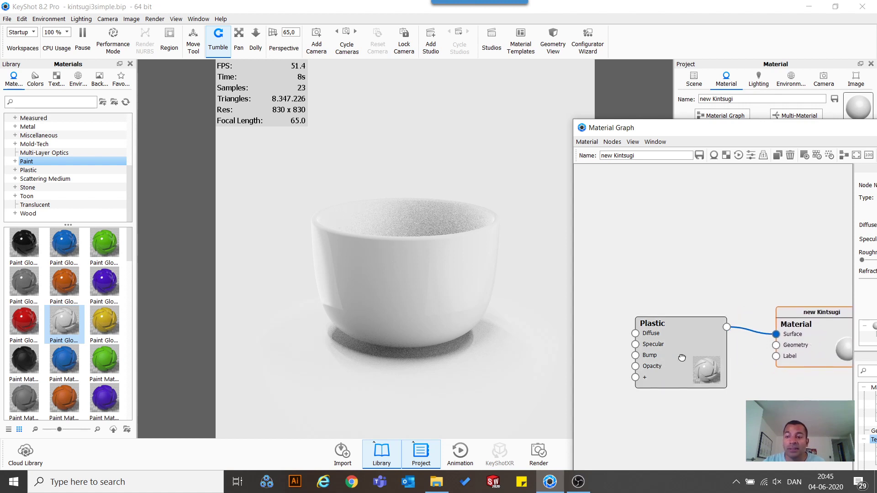
drag(680, 358, 712, 354)
drag(796, 333, 854, 331)
drag(694, 362, 737, 368)
drag(713, 132, 598, 48)
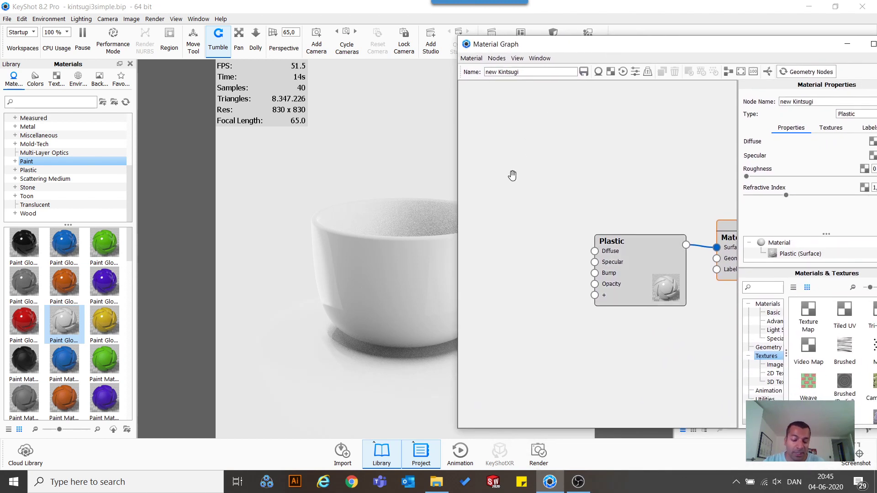
Step: Add a Curvature texture node beside Plastic and preview its output on the cup
right_click(513, 175)
mouse_move(549, 187)
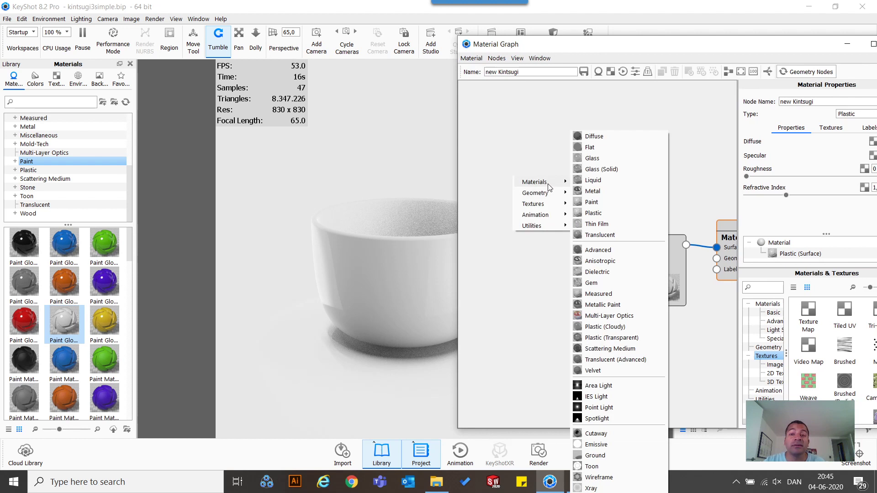
mouse_move(543, 215)
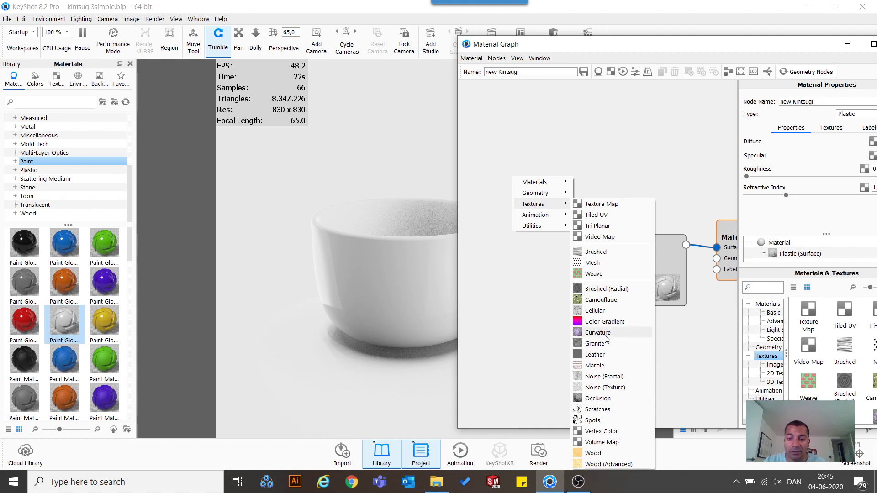
click(597, 332)
drag(580, 196, 543, 202)
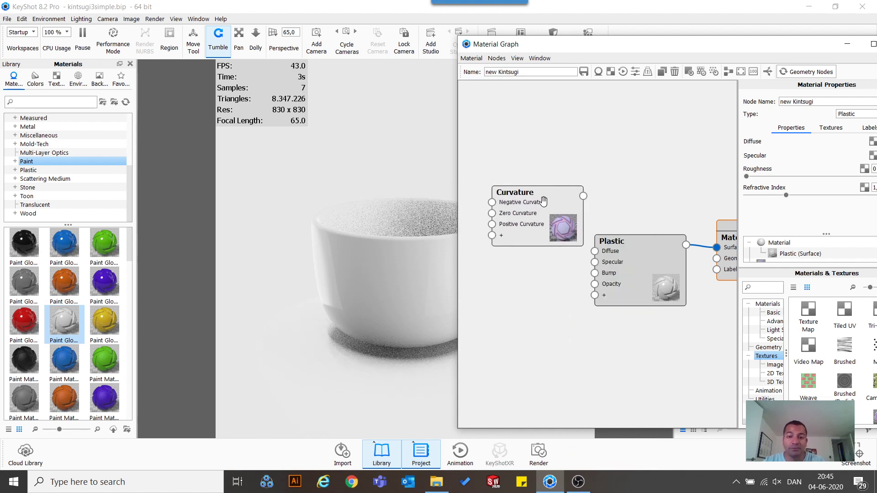
click(544, 201)
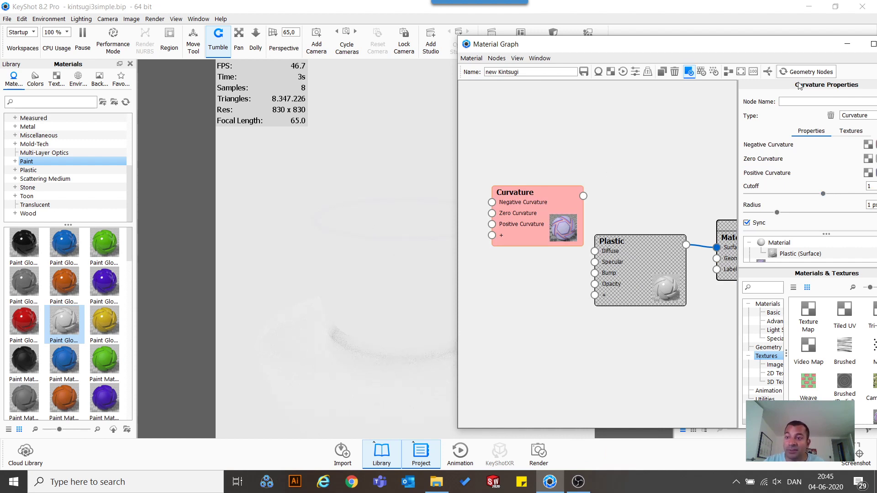
Step: Set the Curvature node's Cutoff to 0,066 and Radius to 20 px
drag(804, 50, 763, 68)
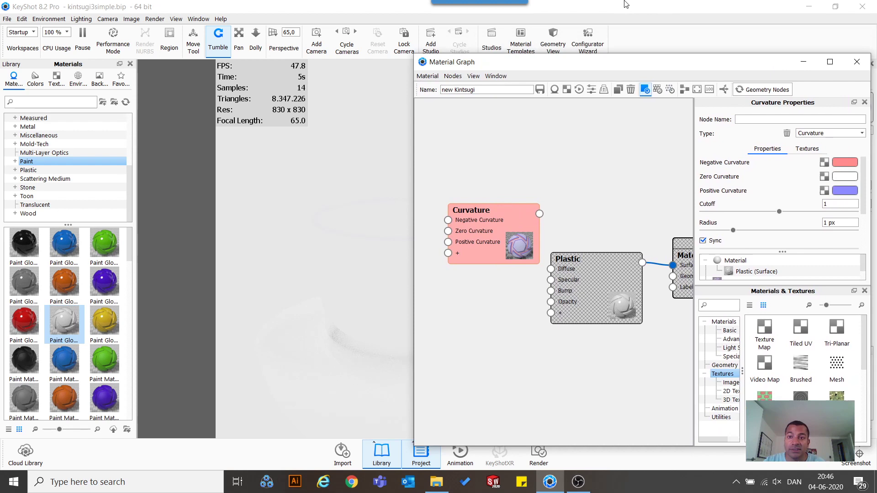
drag(626, 4, 407, 14)
drag(650, 68, 537, 38)
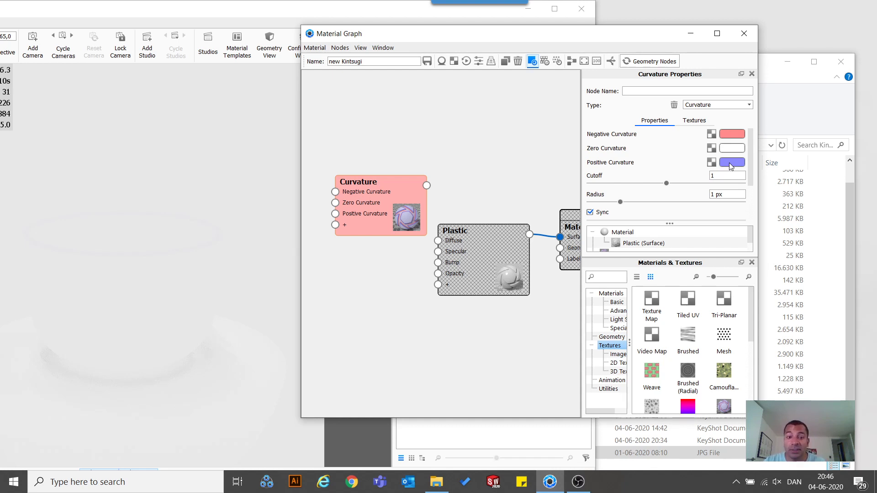
drag(667, 184, 593, 188)
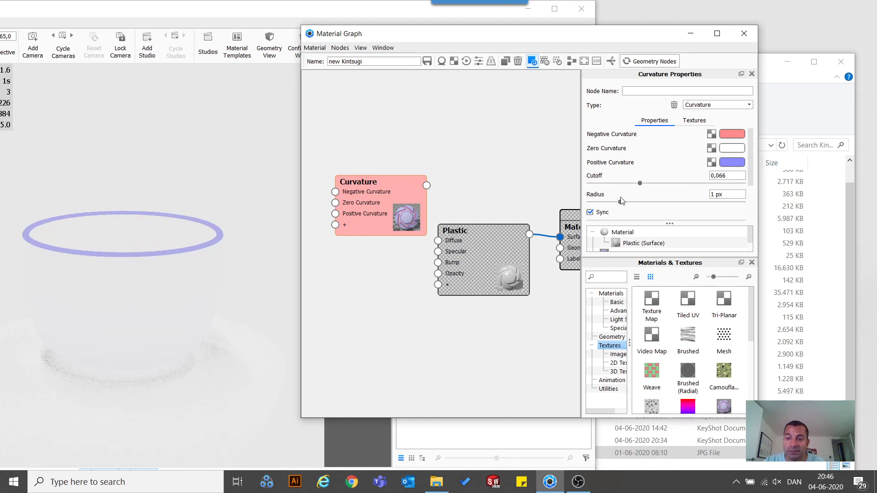
drag(621, 203, 702, 201)
double_click(713, 197)
text(20)
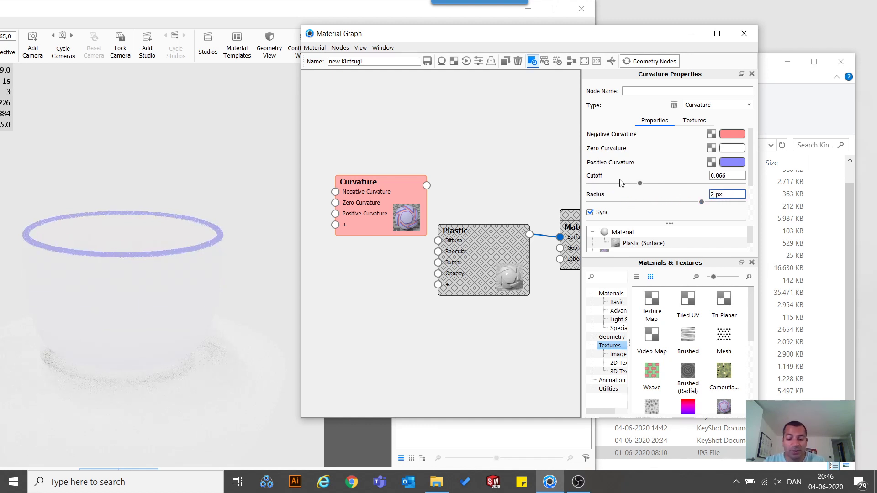
key(Return)
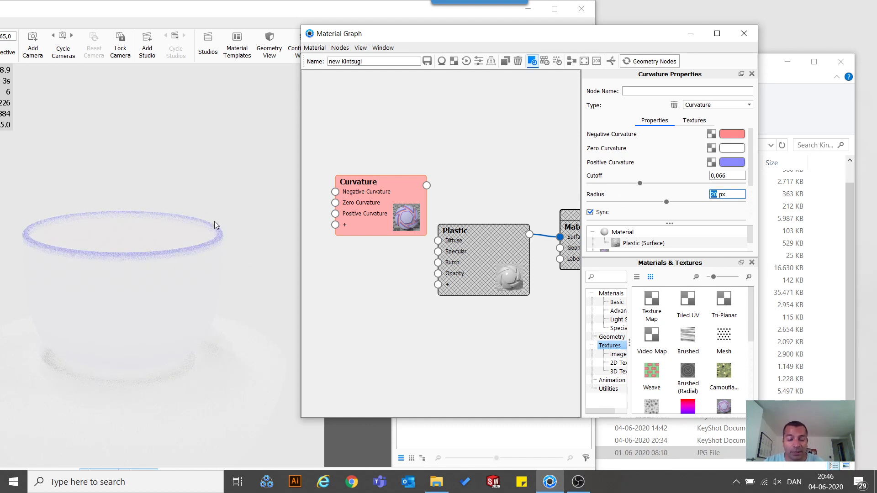
Step: Set the Curvature node's positive curvature colour to rose-brown
click(732, 162)
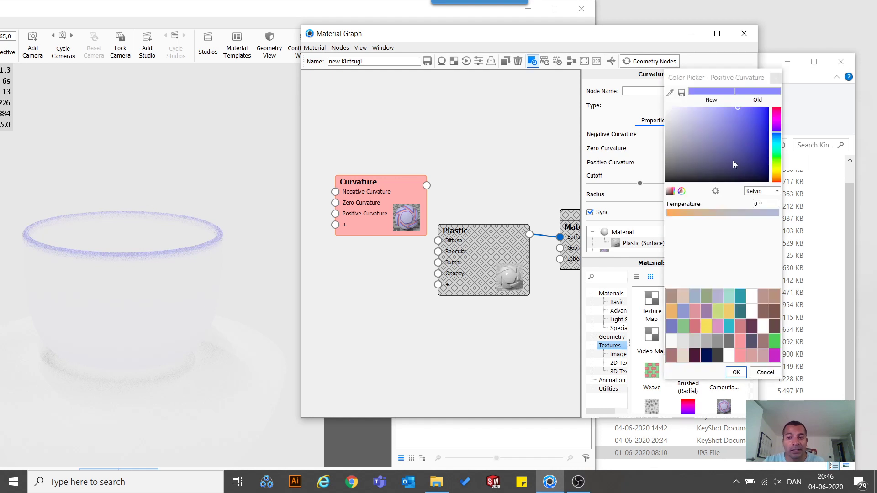
click(764, 295)
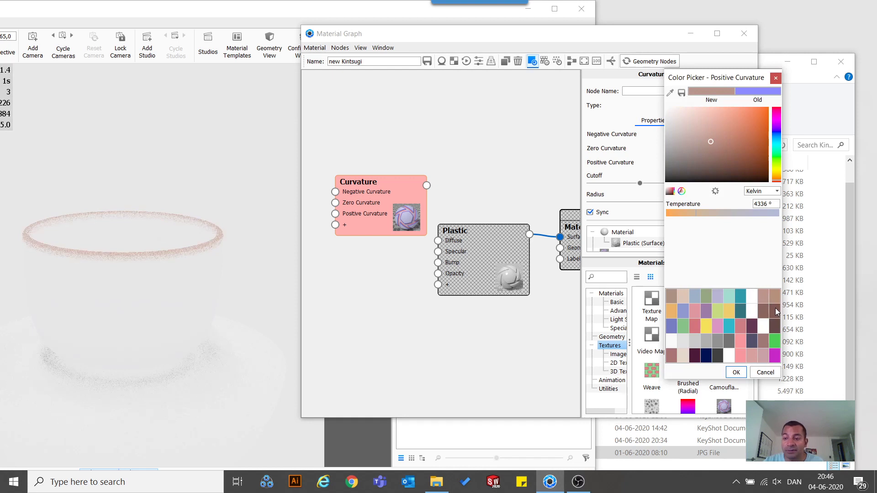
click(774, 309)
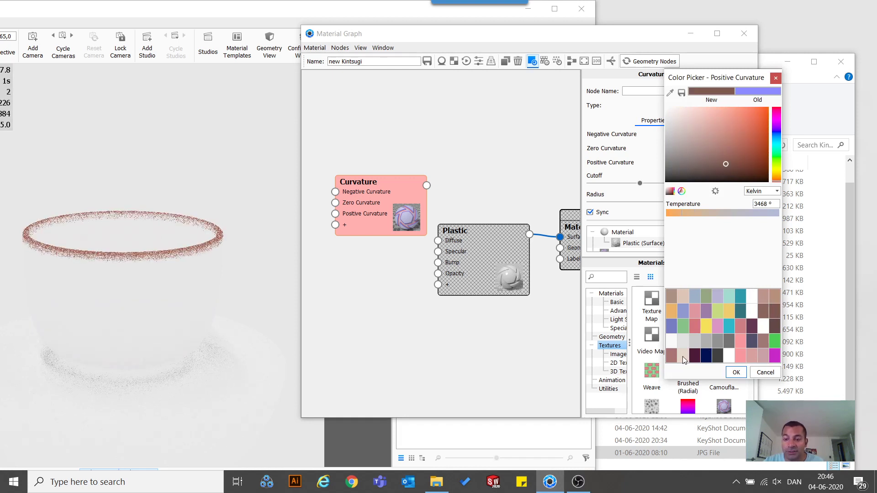
click(669, 358)
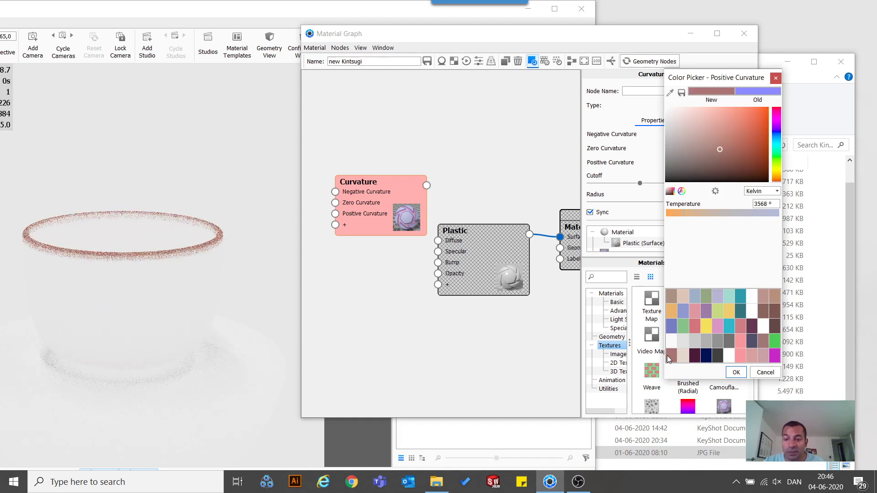
click(735, 372)
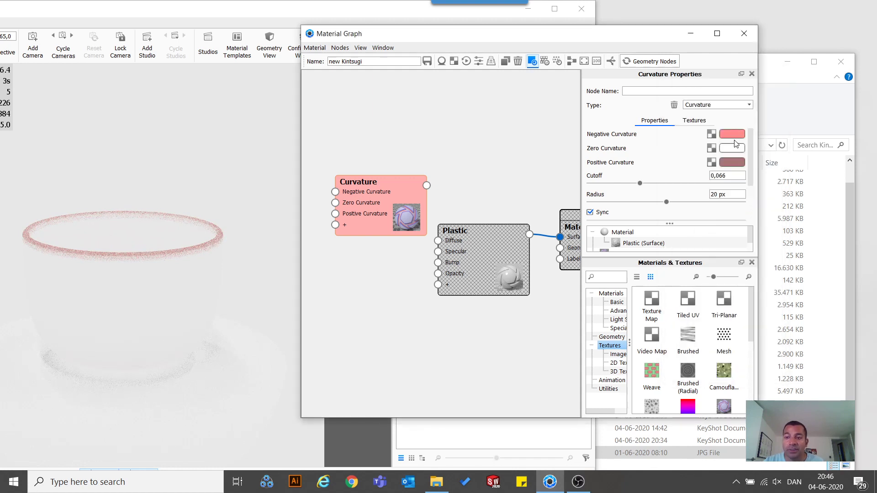
click(736, 133)
click(749, 93)
Step: Set the zero curvature colour to beige
click(732, 149)
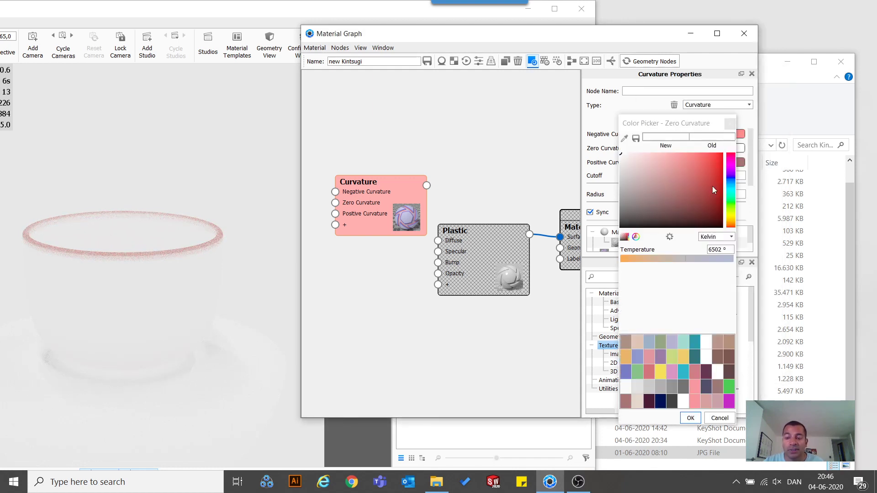
click(637, 405)
click(640, 344)
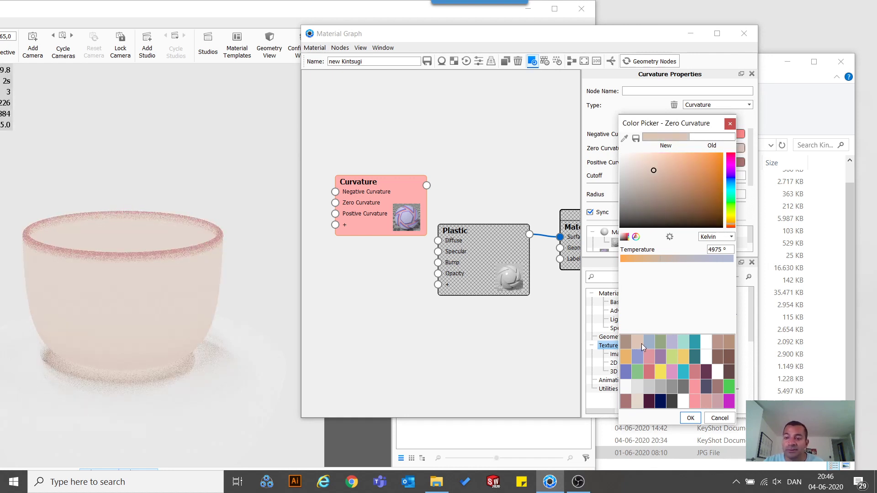
click(690, 418)
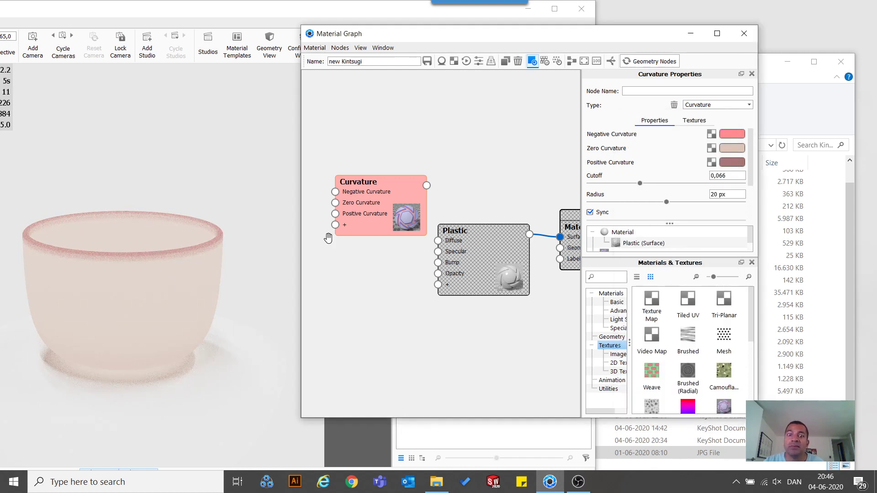
Step: Set the negative curvature colour to dark brown
drag(399, 201, 368, 182)
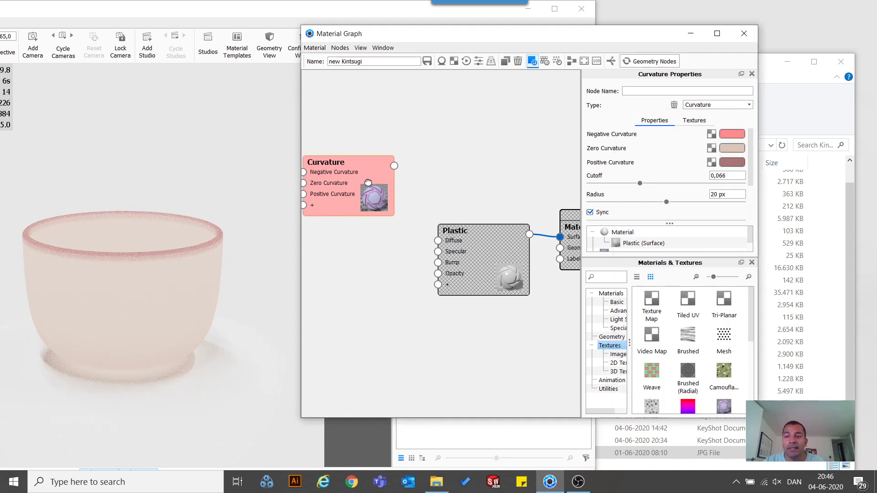
click(725, 135)
drag(626, 166, 614, 151)
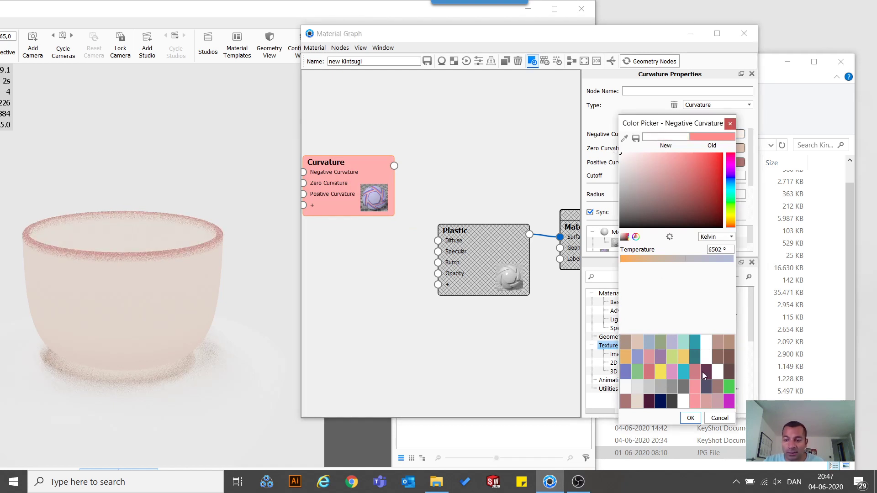
click(727, 357)
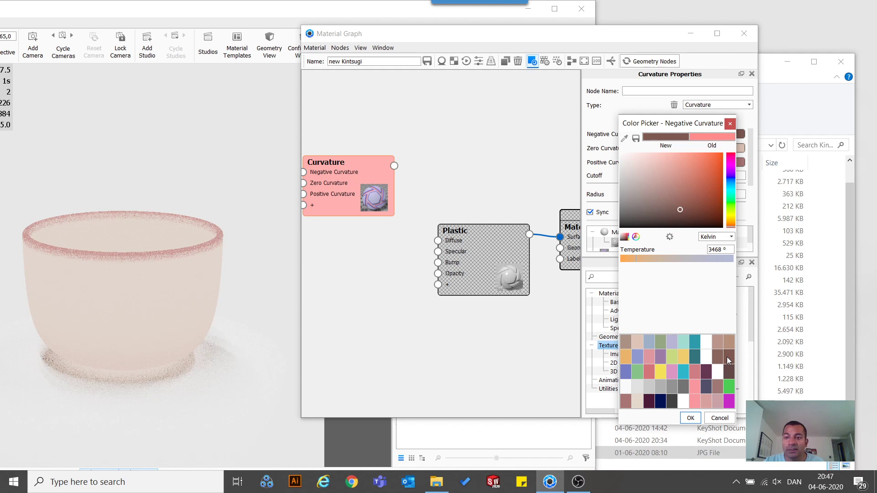
click(691, 418)
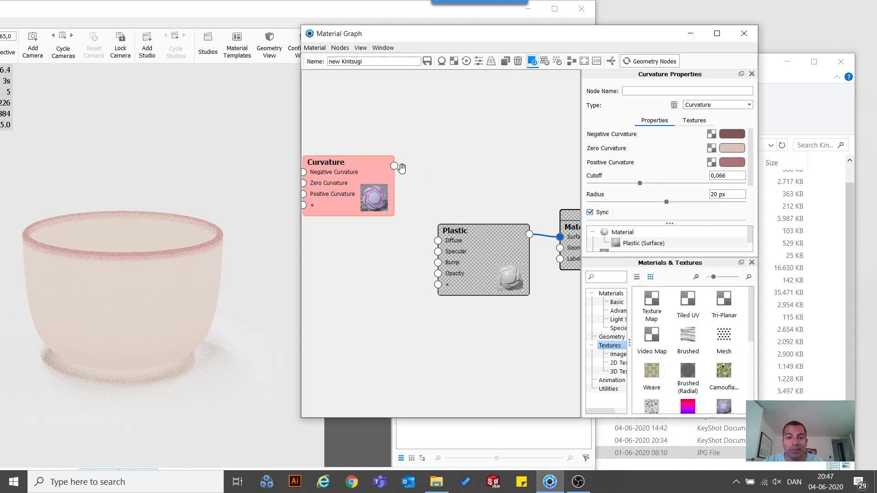
Step: Wire the Curvature output into the Plastic node's Diffuse input and tidy the layout
click(442, 156)
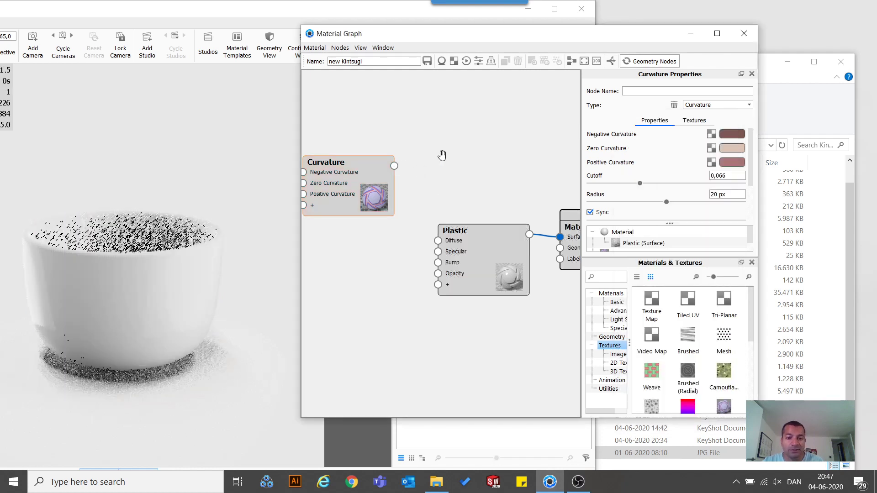
drag(395, 167, 438, 240)
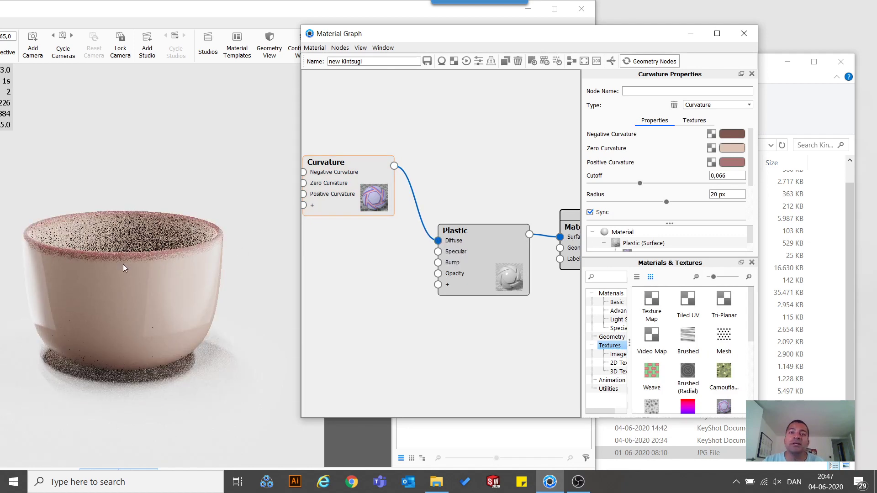
drag(457, 258, 500, 259)
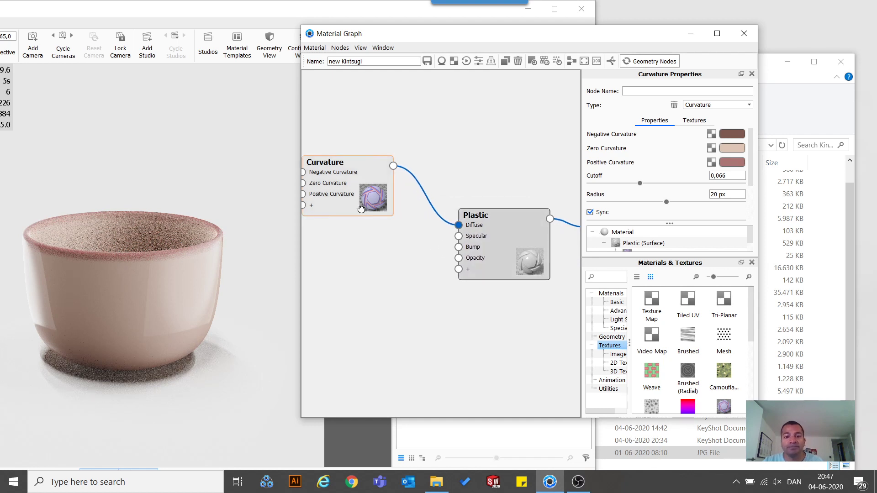
drag(365, 207, 344, 197)
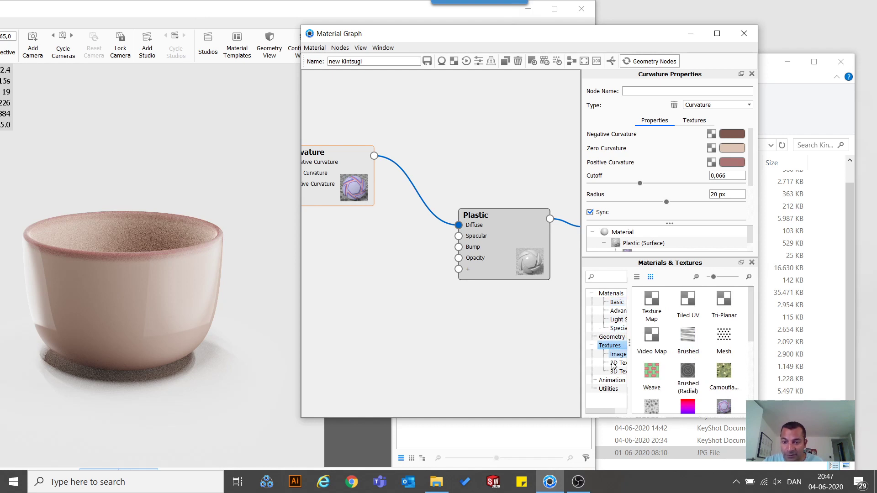
Step: Browse the Image, 2D and 3D texture categories in the library
scroll(677, 360, down, 5)
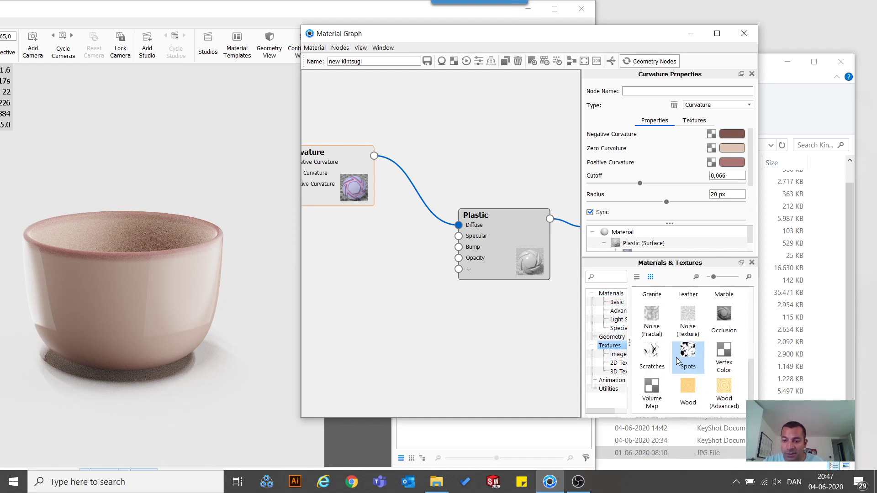
click(619, 355)
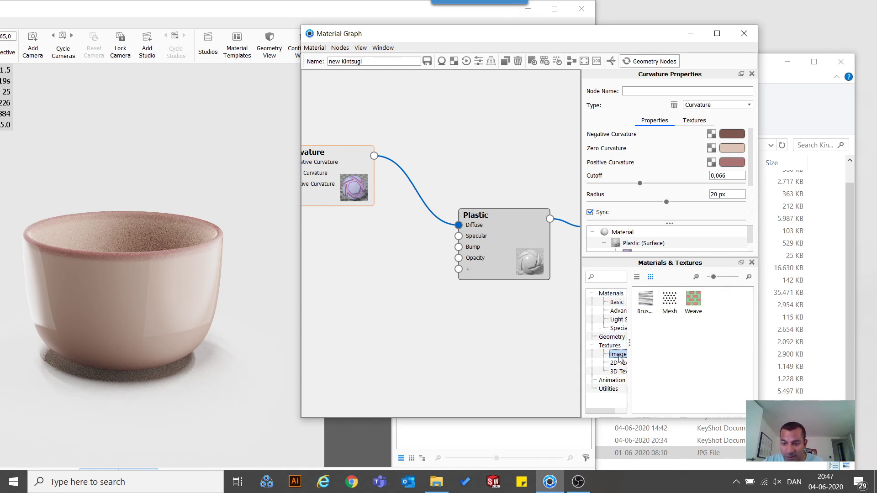
click(617, 363)
click(618, 371)
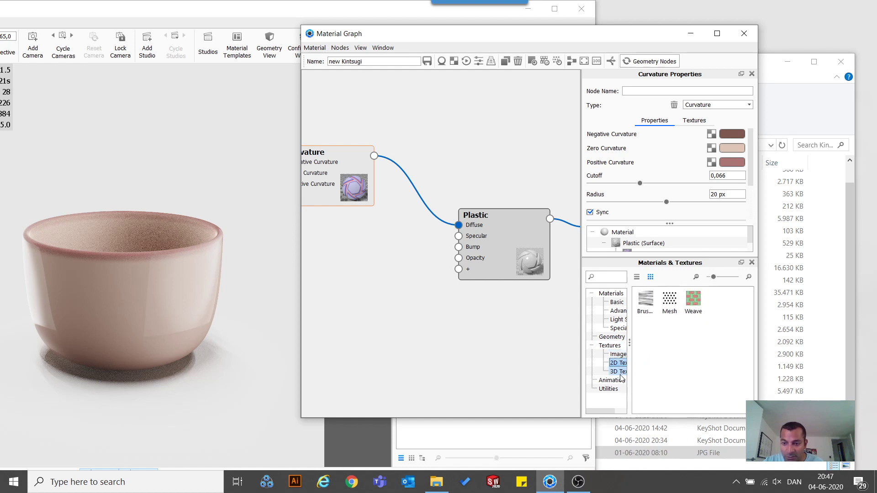
scroll(688, 378, down, 2)
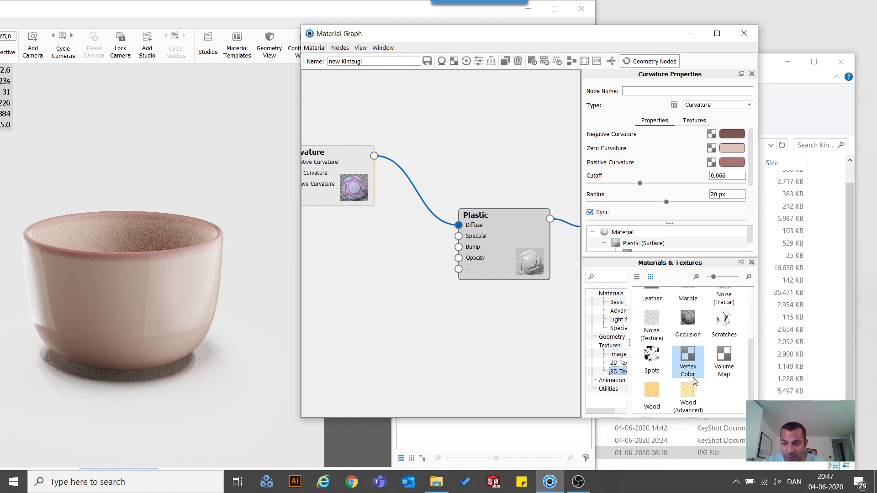
scroll(692, 377, up, 2)
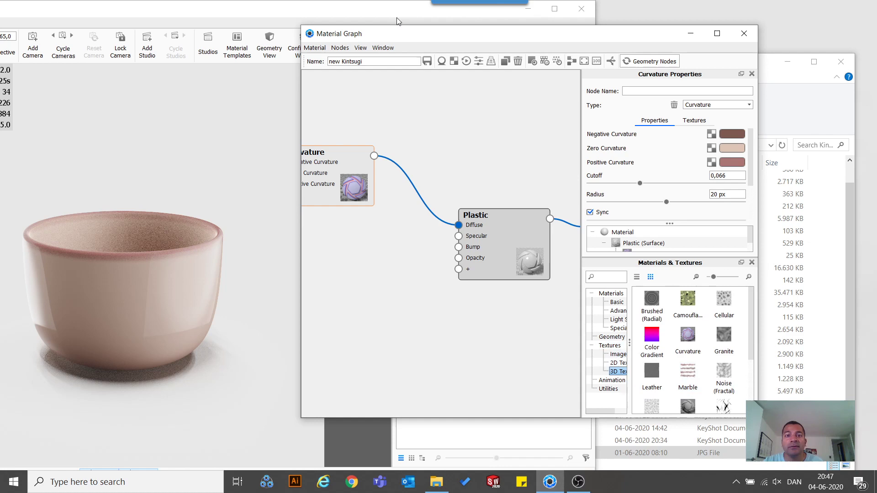
Step: Search the texture library for 'rust' and drop a rusty texture into the material graph
double_click(384, 10)
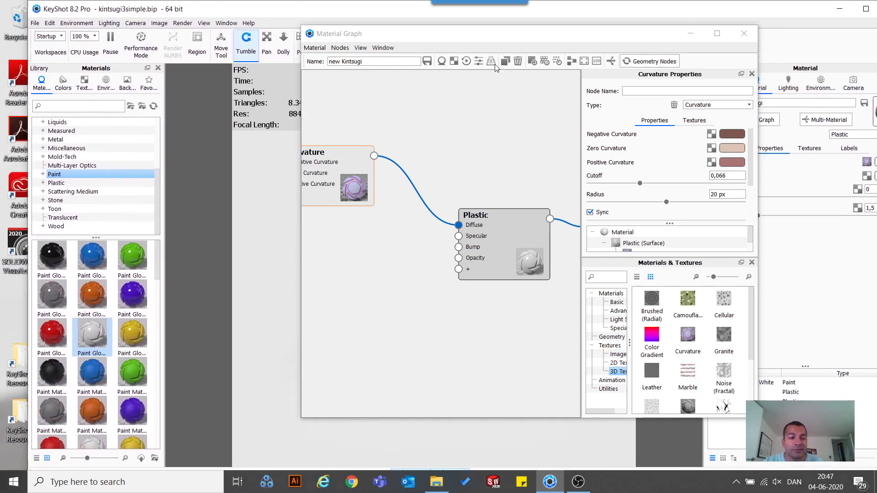
click(84, 83)
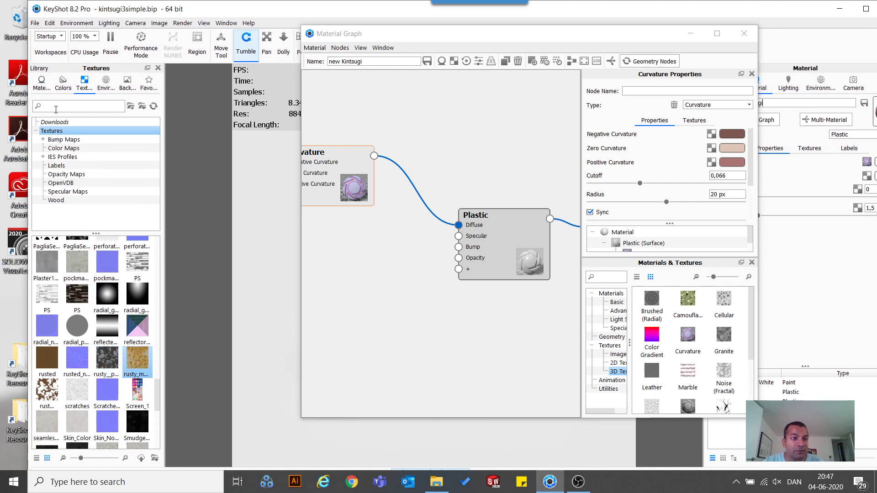
click(70, 104)
text(rust)
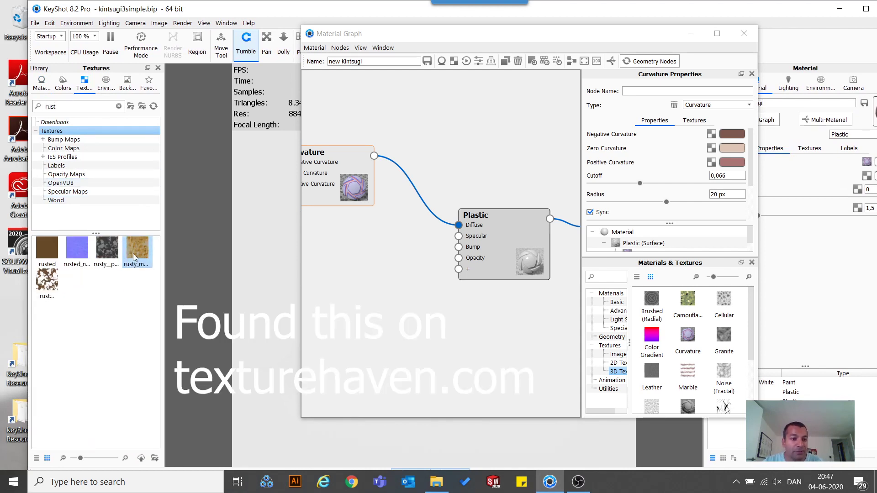
drag(130, 249, 374, 276)
drag(340, 236, 278, 256)
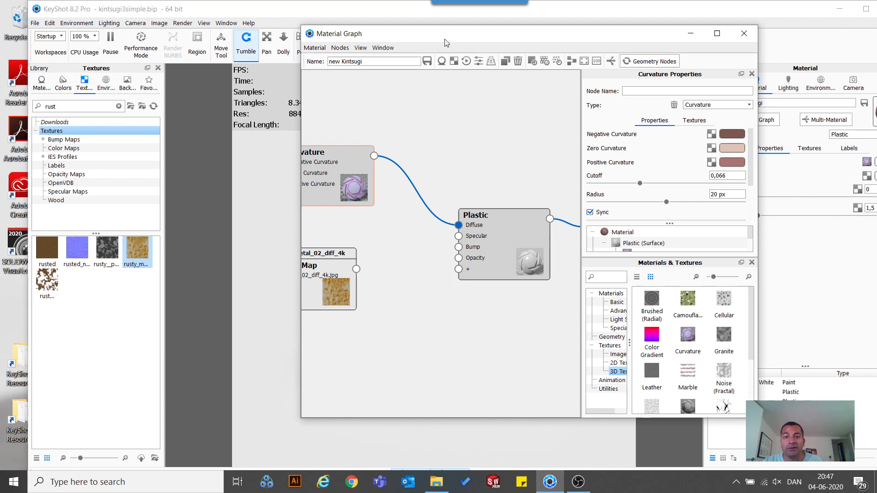
Step: Dock the material graph on the screen's right half beside the cup's render
drag(477, 34, 535, 44)
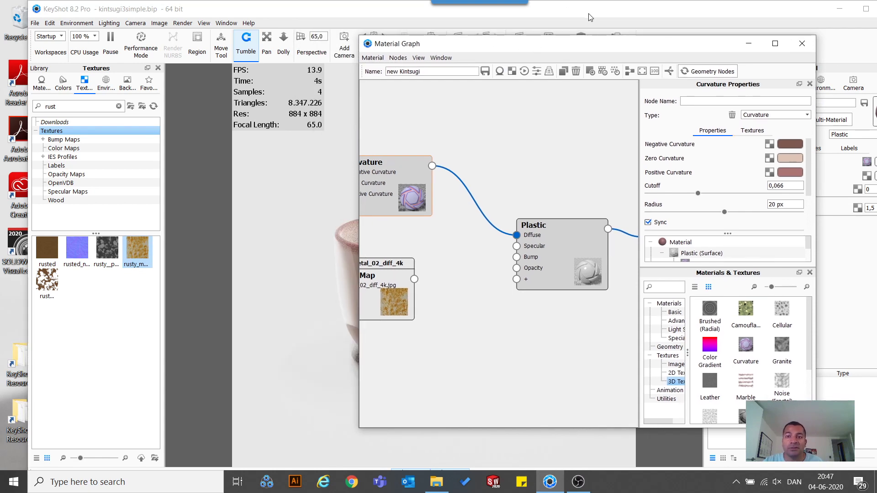
drag(589, 17, 315, 20)
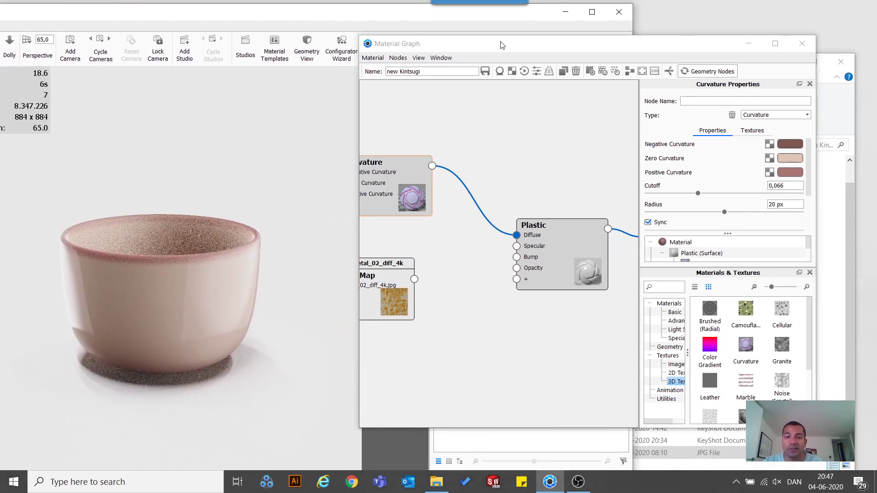
drag(501, 45, 873, 123)
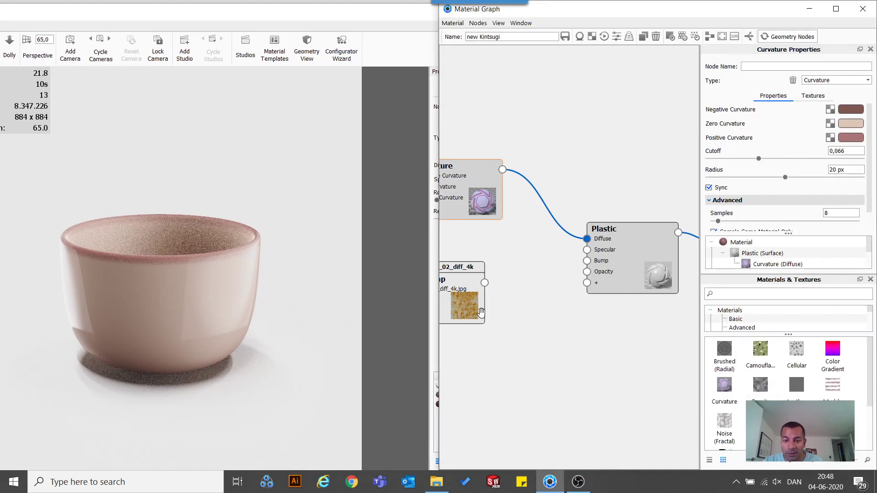
Step: Insert a Color Composite node on the Curvature-to-Diffuse link
drag(465, 300, 441, 275)
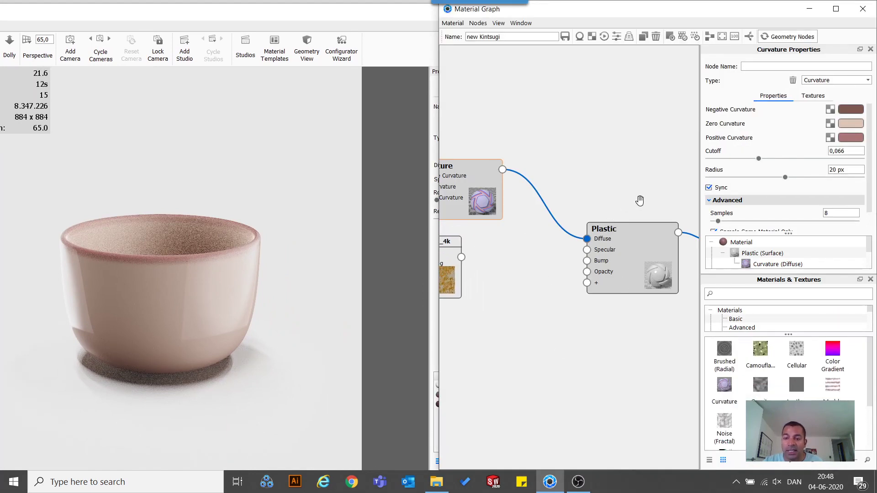
drag(462, 196, 421, 152)
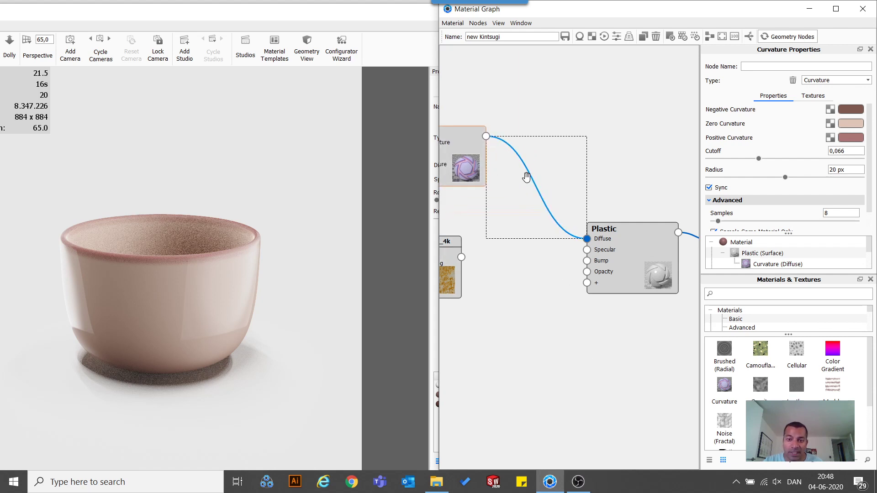
right_click(528, 181)
mouse_move(547, 209)
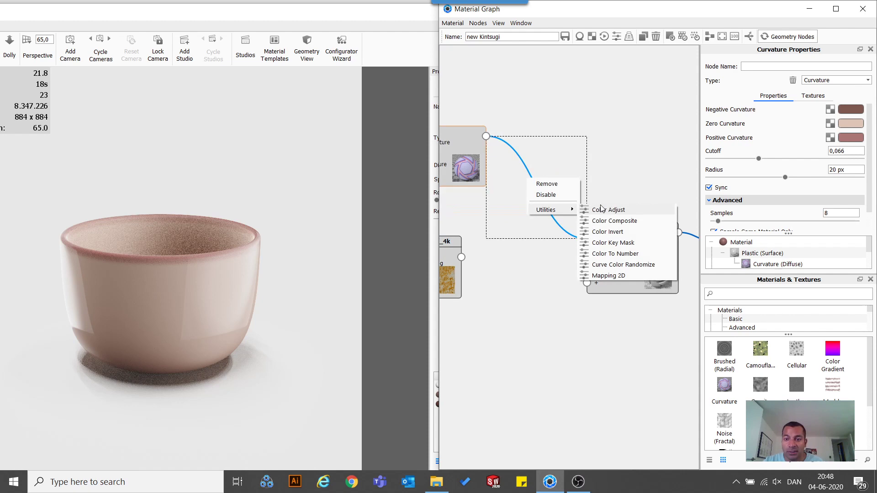
click(612, 220)
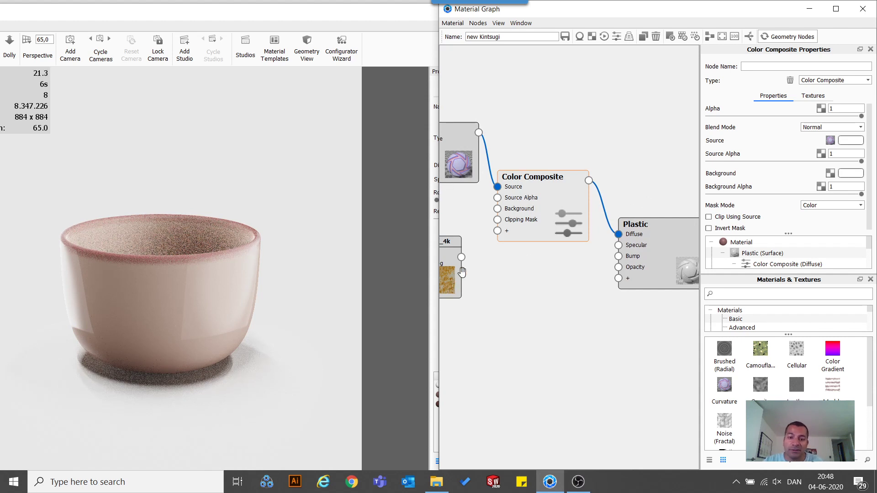
Step: Feed the rust texture into the composite's Background and set Blend Mode to Multiply
drag(461, 257, 496, 208)
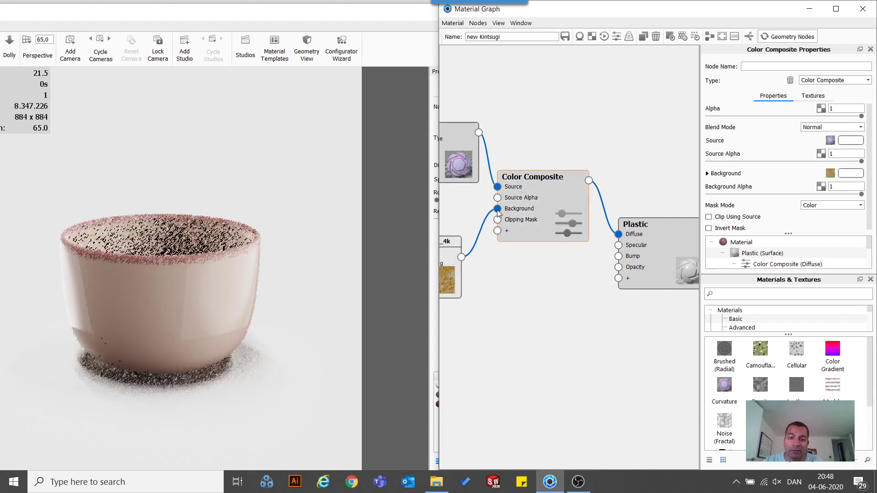
drag(456, 265, 461, 238)
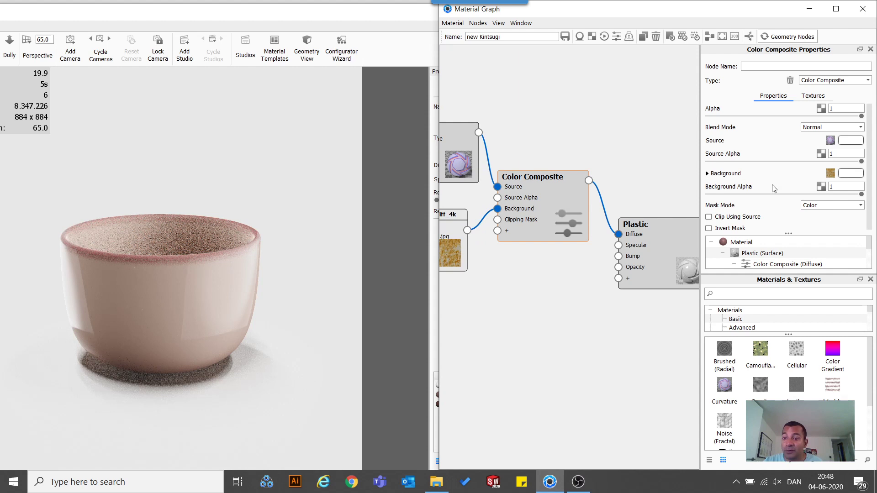
click(828, 128)
click(829, 142)
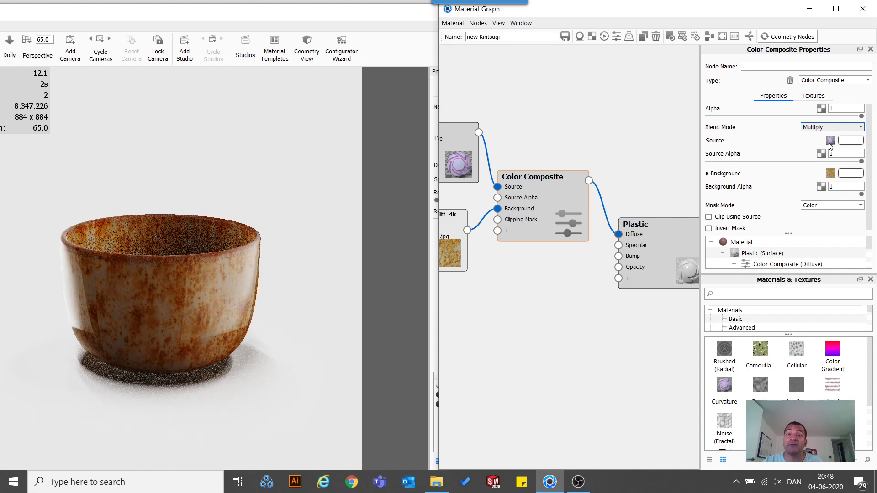
drag(456, 248, 452, 236)
drag(532, 204, 550, 206)
Step: Insert a Color Adjust node on the rust texture-to-Background link
drag(450, 237, 424, 242)
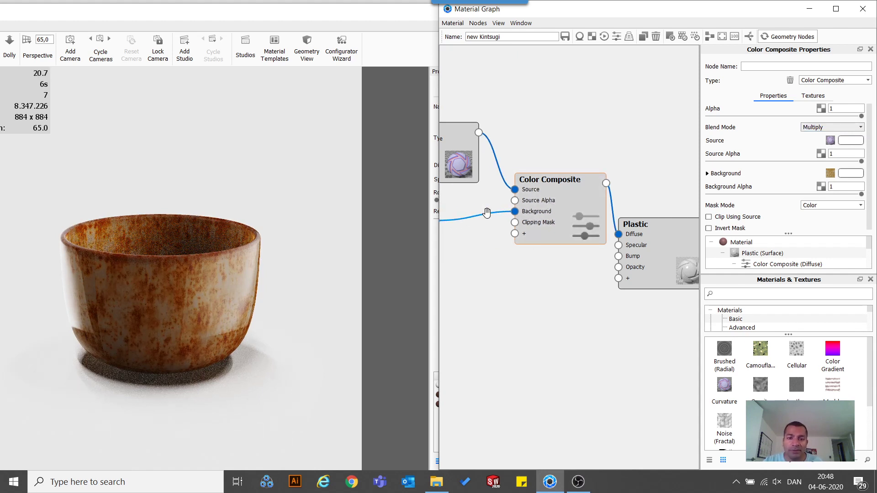
click(525, 306)
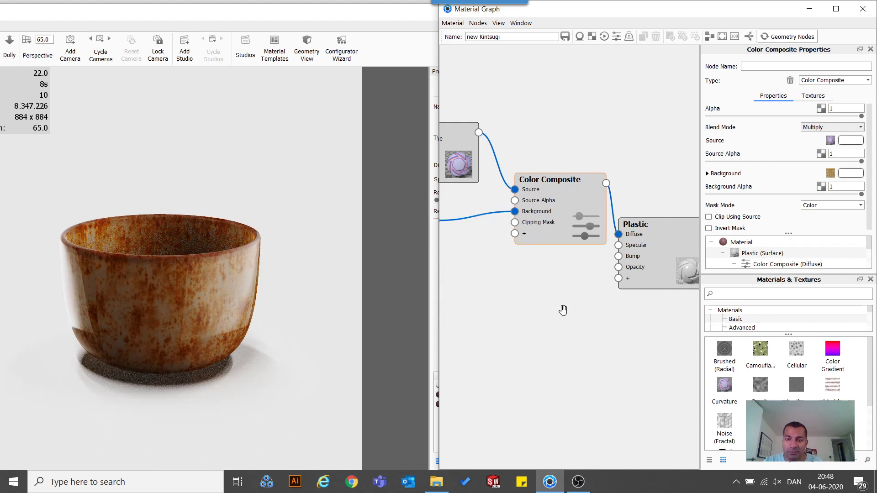
scroll(514, 338, down, 2)
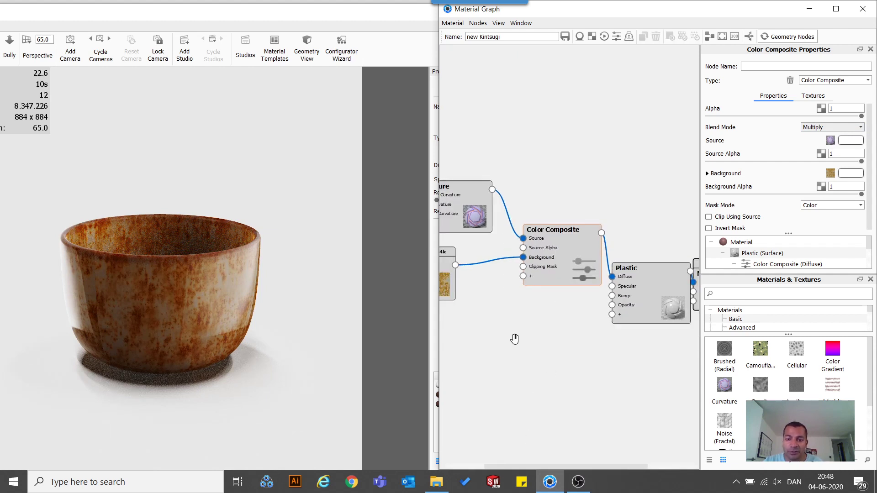
scroll(515, 339, down, 2)
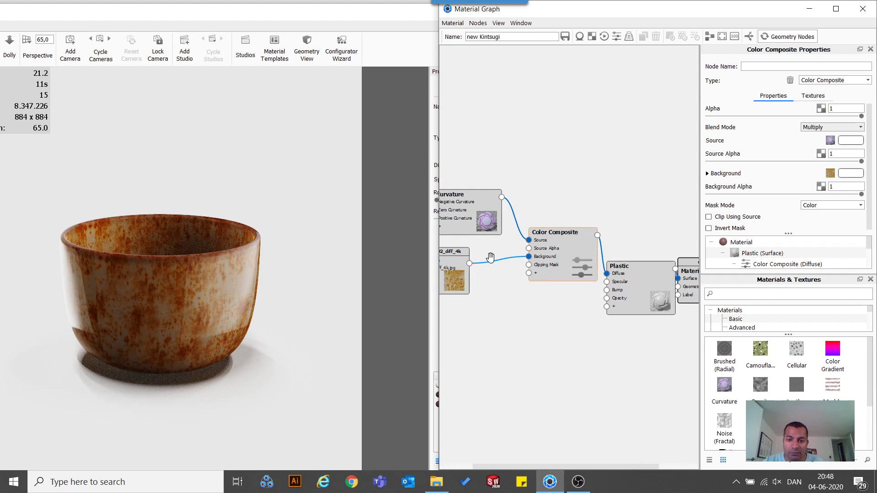
right_click(492, 261)
key(Escape)
right_click(492, 268)
key(Escape)
right_click(488, 262)
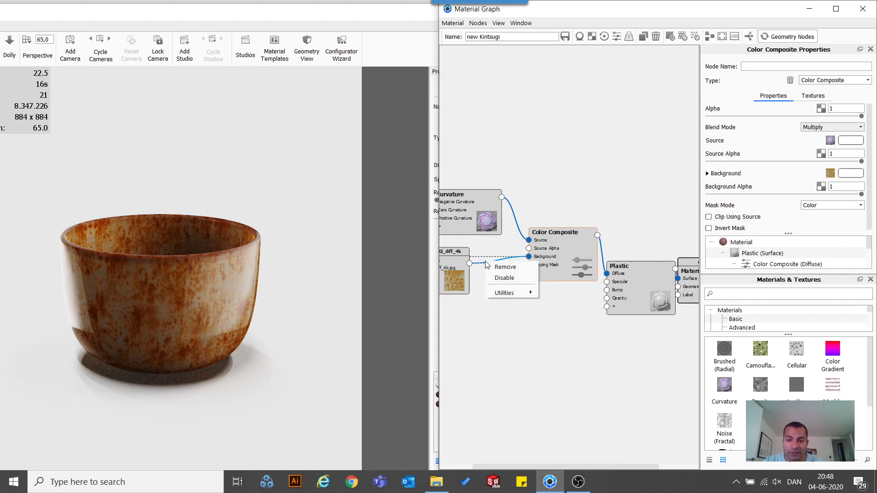
mouse_move(512, 296)
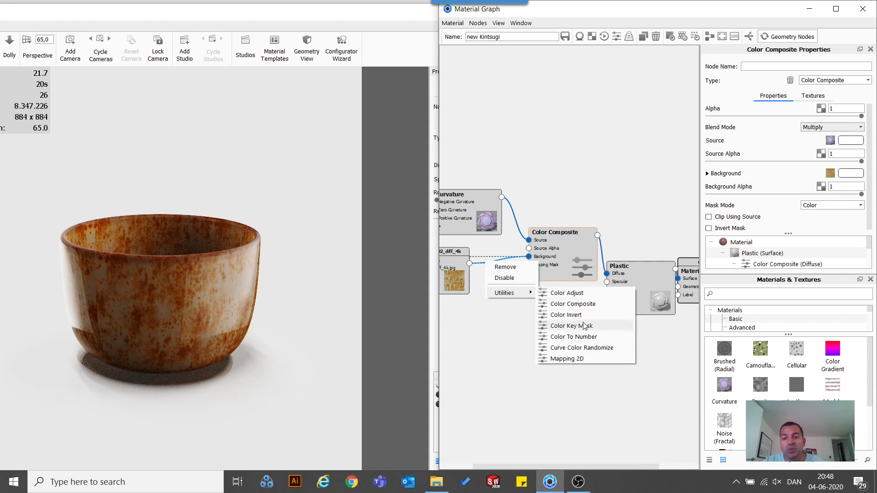
click(571, 293)
drag(516, 284, 495, 284)
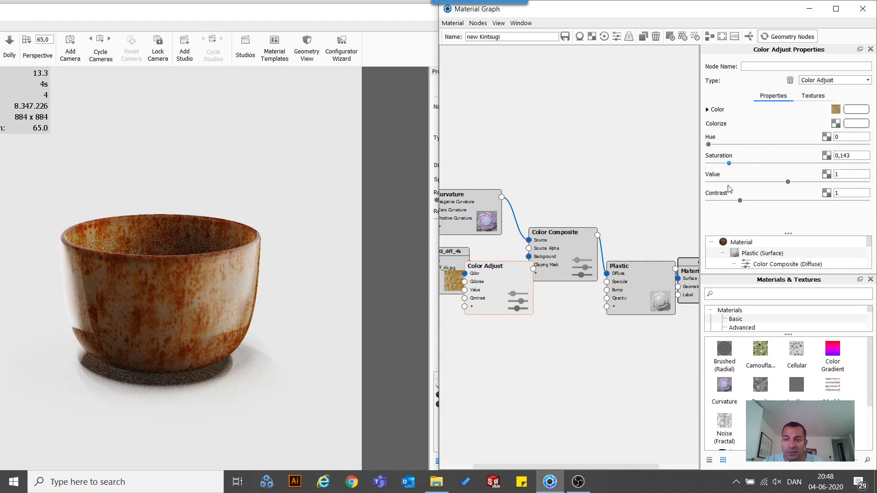
Step: Set Color Adjust Saturation to 0,111 and Contrast to 0,62, then tidy the nodes
mouse_move(729, 189)
mouse_down()
mouse_move(718, 175)
mouse_move(766, 206)
mouse_move(799, 208)
mouse_move(728, 204)
mouse_up()
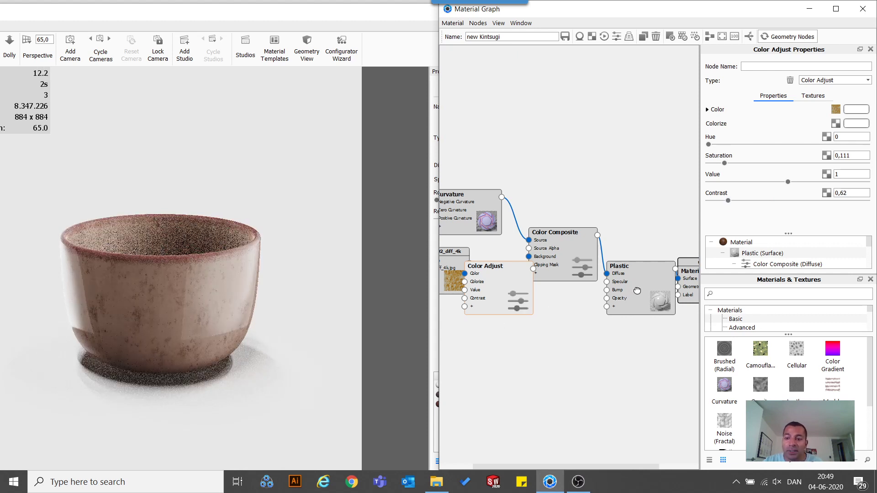
drag(637, 290, 657, 271)
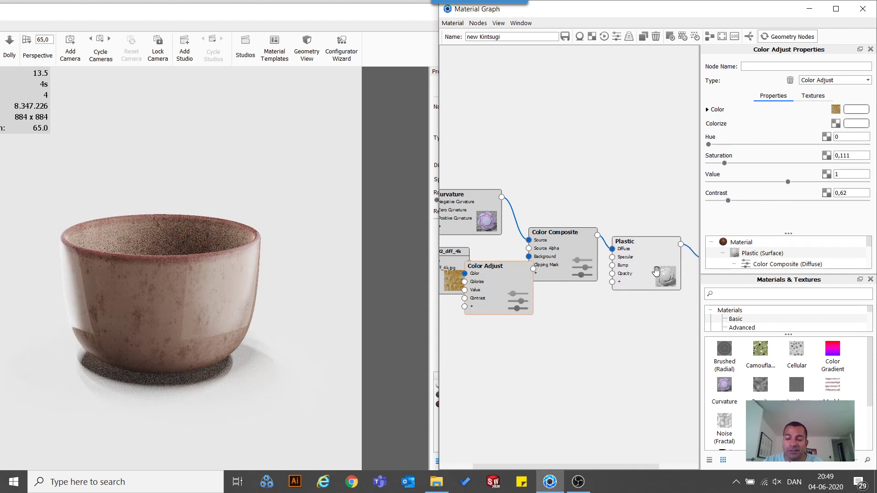
drag(570, 259, 581, 255)
drag(522, 292, 518, 279)
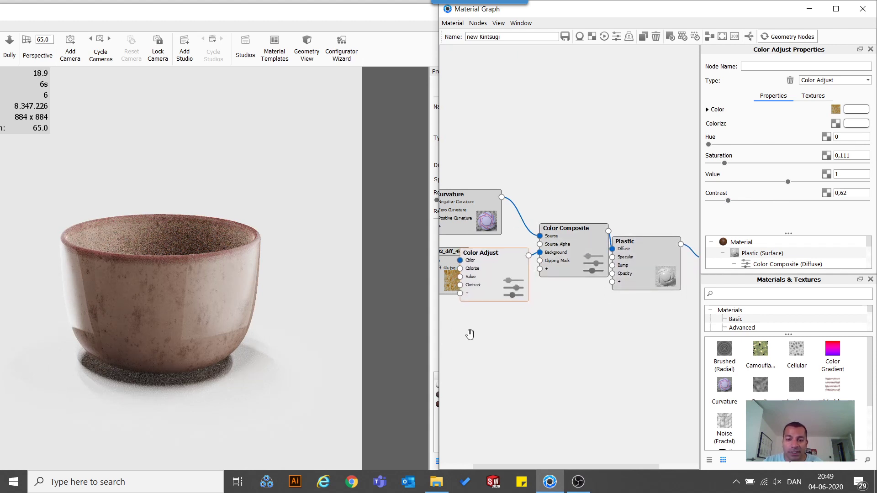
drag(574, 366, 640, 362)
drag(504, 297, 434, 281)
drag(530, 253, 519, 249)
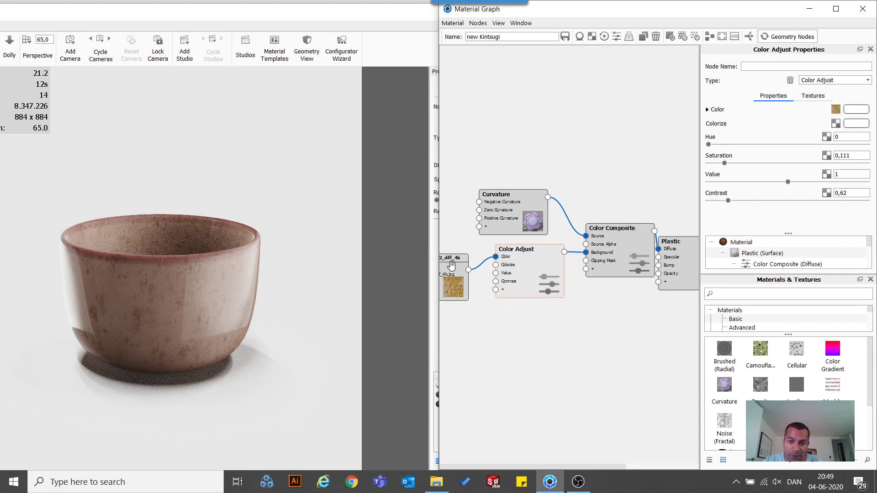
Step: Map the rust texture cylindrically along Y, centred on the cup, and rotate it into place
click(450, 266)
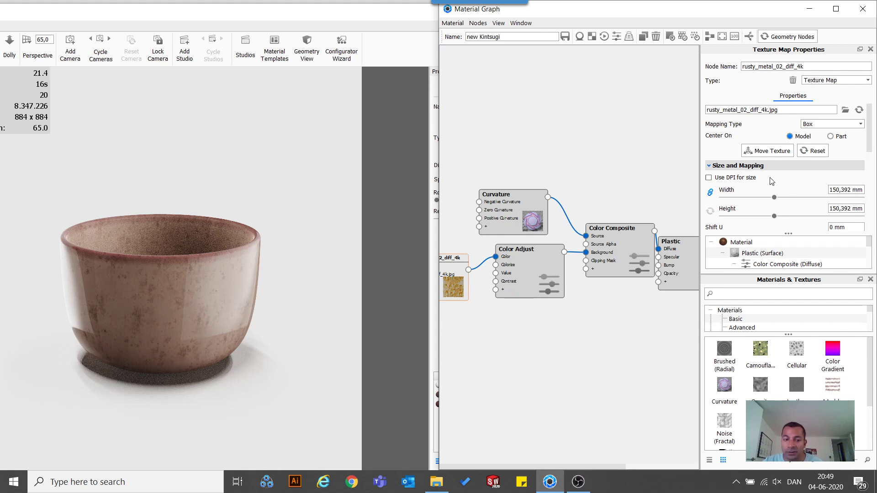
click(820, 124)
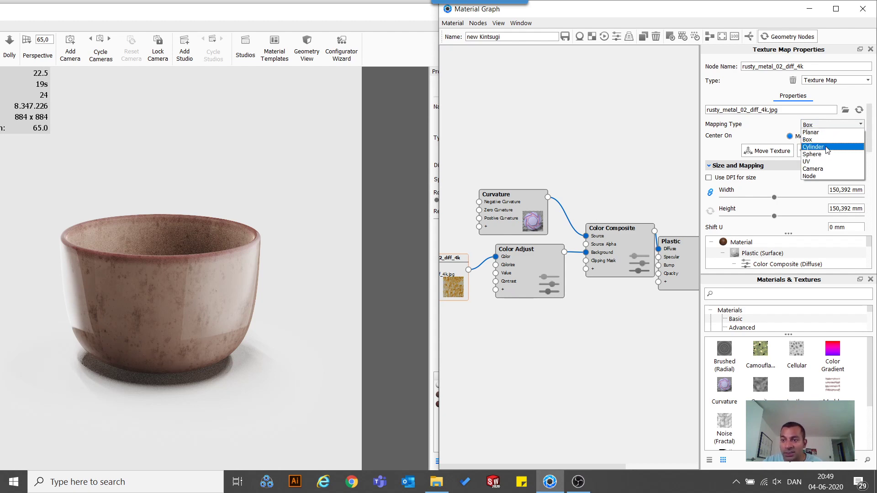
click(817, 146)
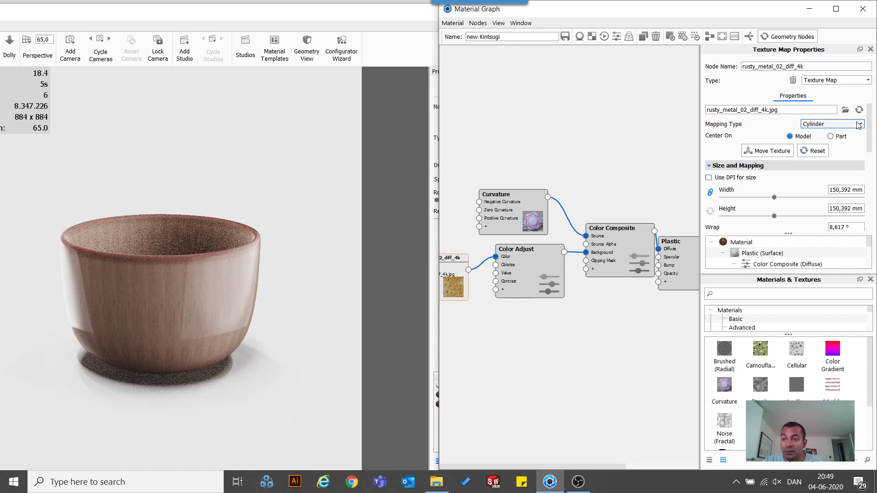
click(831, 136)
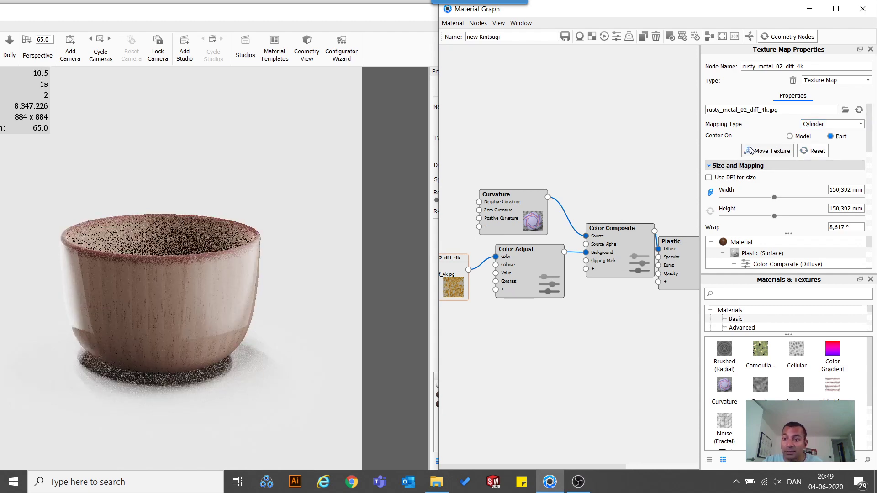
click(769, 151)
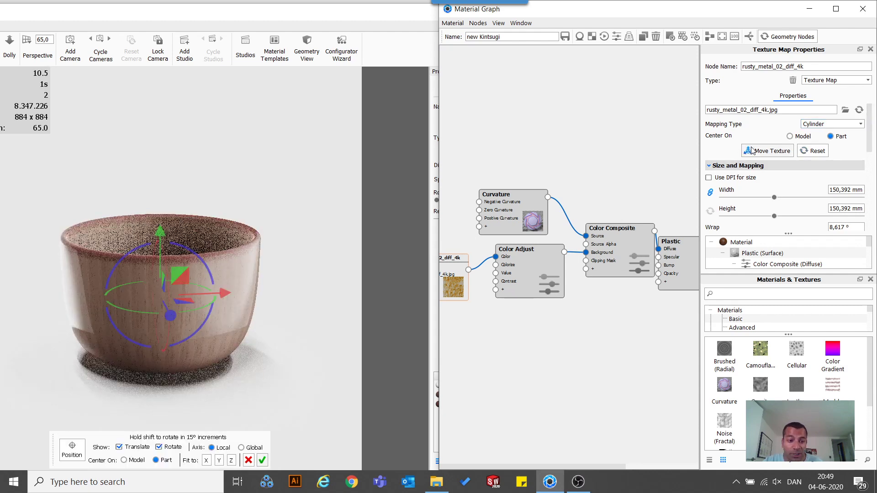
click(219, 461)
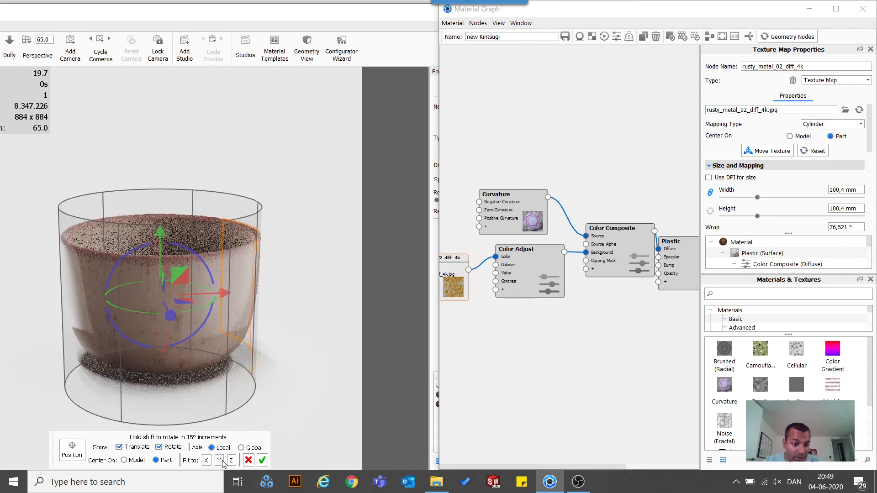
drag(197, 308, 147, 322)
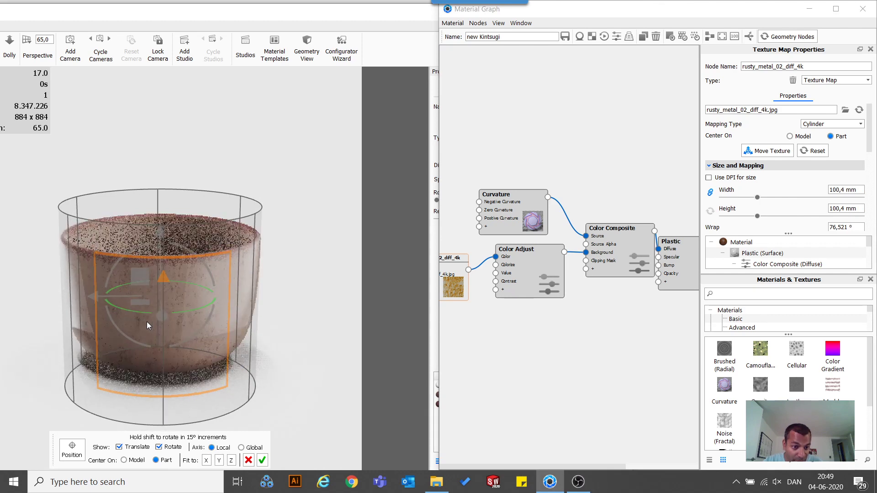
click(262, 460)
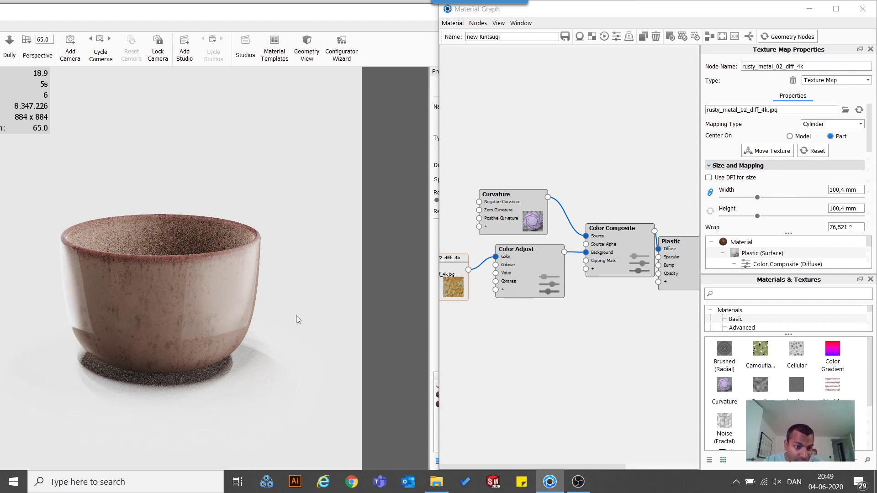
Step: Shift the Color Adjust and Color Composite nodes left and reposition the Curvature and texture map nodes
drag(506, 287, 493, 287)
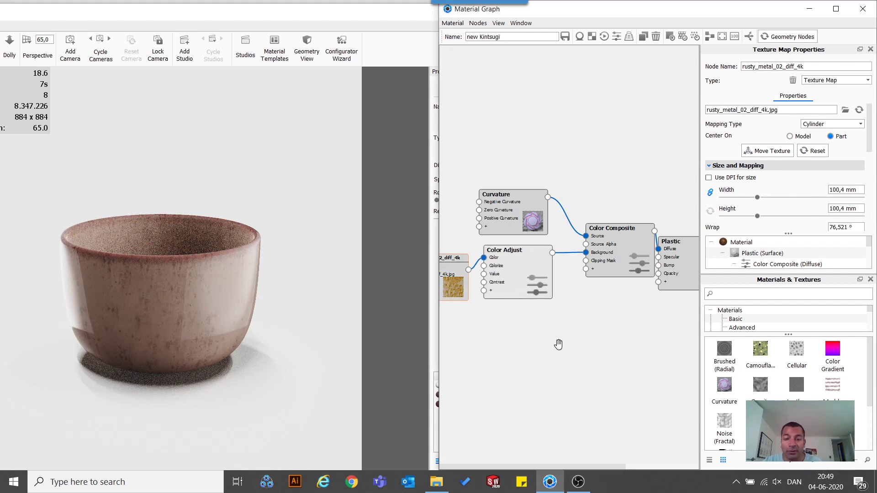
drag(608, 271, 594, 275)
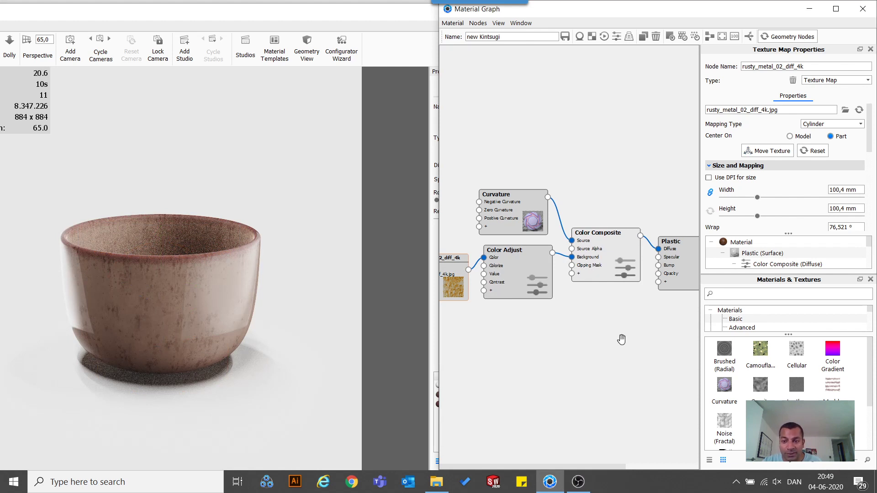
drag(503, 220, 509, 213)
drag(462, 266, 454, 254)
drag(504, 278, 498, 286)
Step: Stack Curvature above Color Adjust, raise Color Composite, align with the texture map, and start a link from its output
mouse_move(620, 258)
mouse_down()
mouse_move(618, 273)
mouse_move(609, 248)
mouse_up()
drag(511, 188, 501, 158)
drag(594, 223, 604, 192)
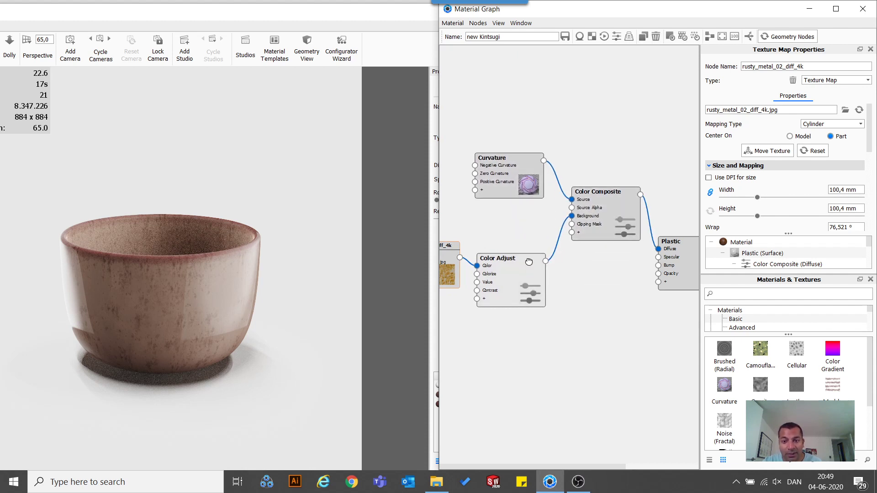
drag(532, 259, 529, 222)
drag(446, 267, 439, 297)
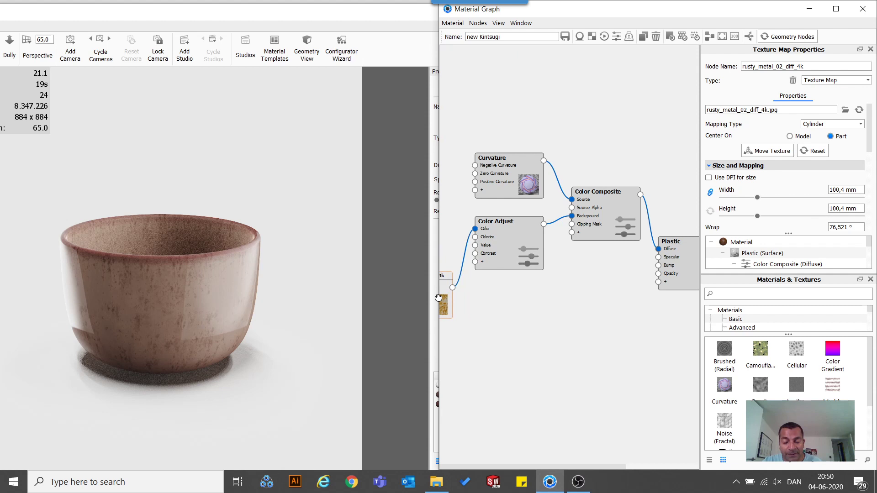
drag(486, 254, 488, 251)
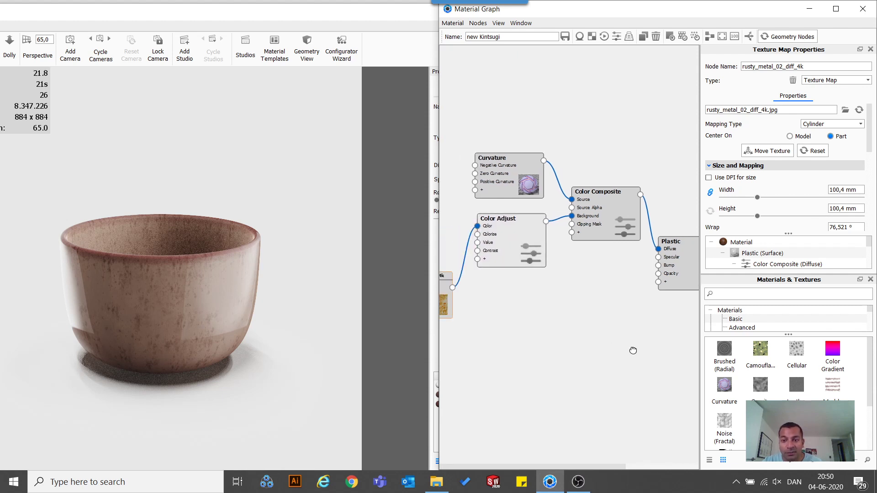
drag(452, 288, 503, 281)
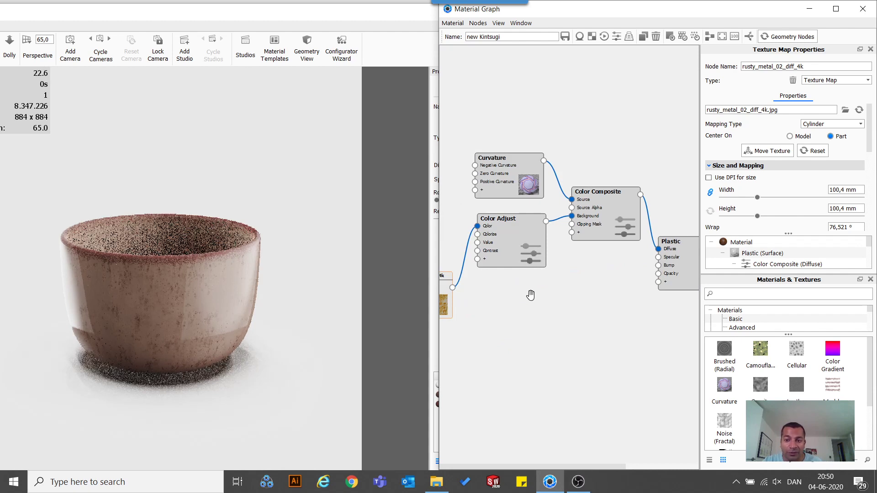
Step: Add a Utilities > Color To Number node fed by the texture map and wire it into Plastic's Specular
right_click(531, 296)
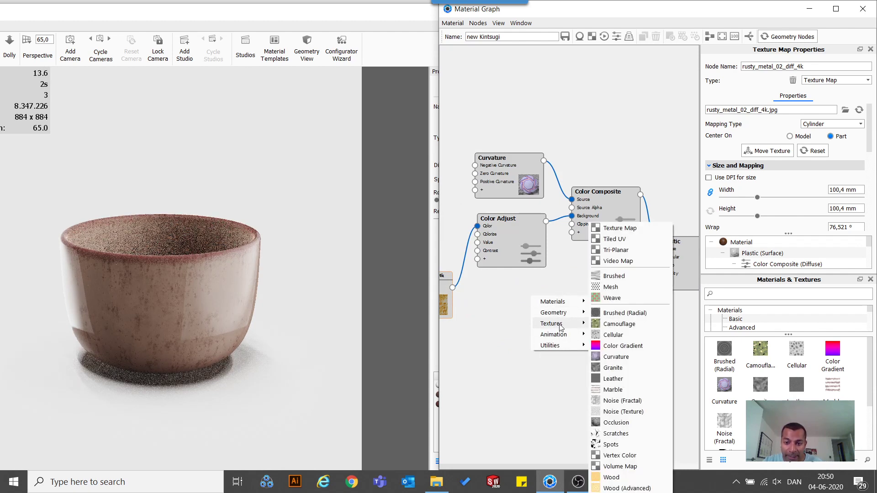
mouse_move(567, 346)
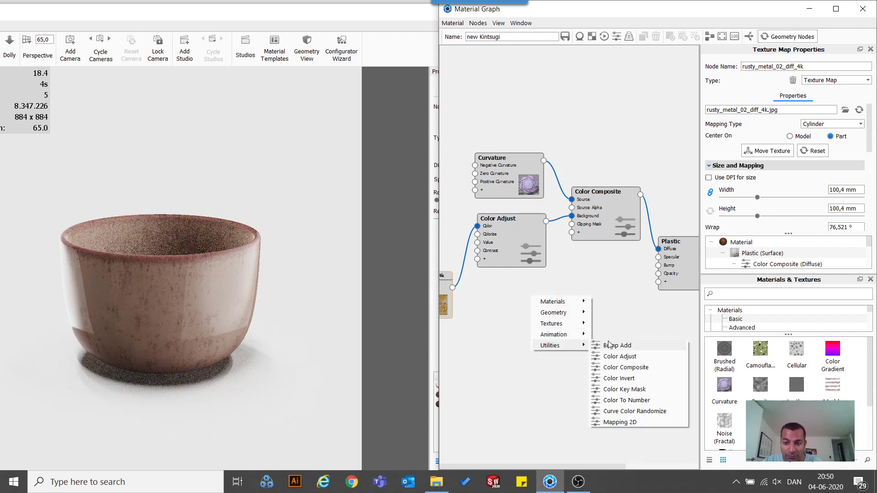
click(626, 400)
drag(451, 286, 531, 308)
drag(600, 304, 658, 258)
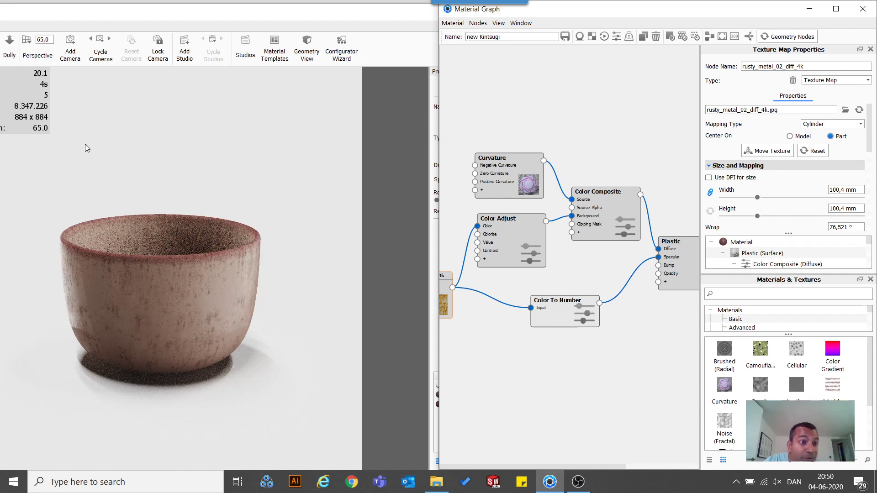
Step: Move the render window to view the cup's side and base, then shift Color To Number up-left
click(327, 16)
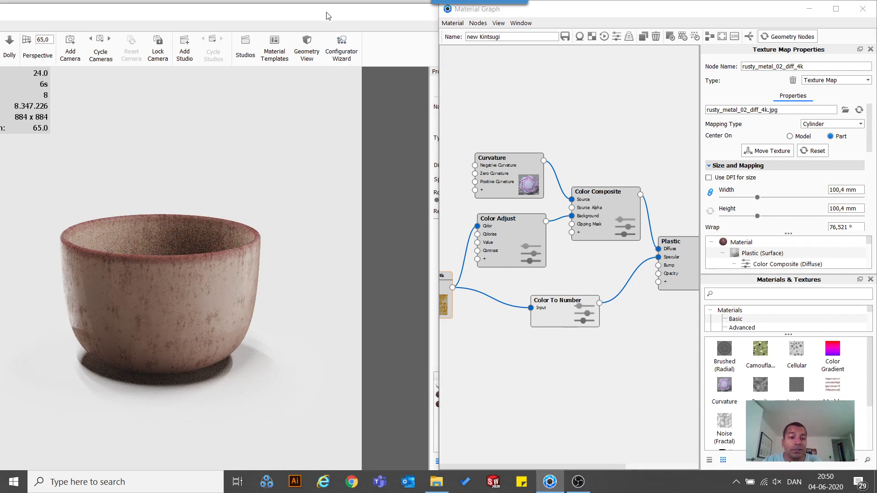
drag(327, 16, 435, 14)
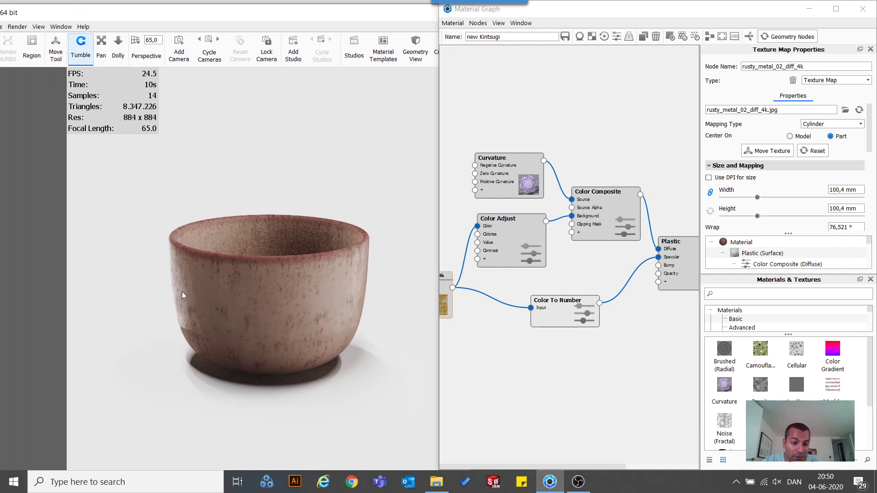
scroll(182, 292, up, 10)
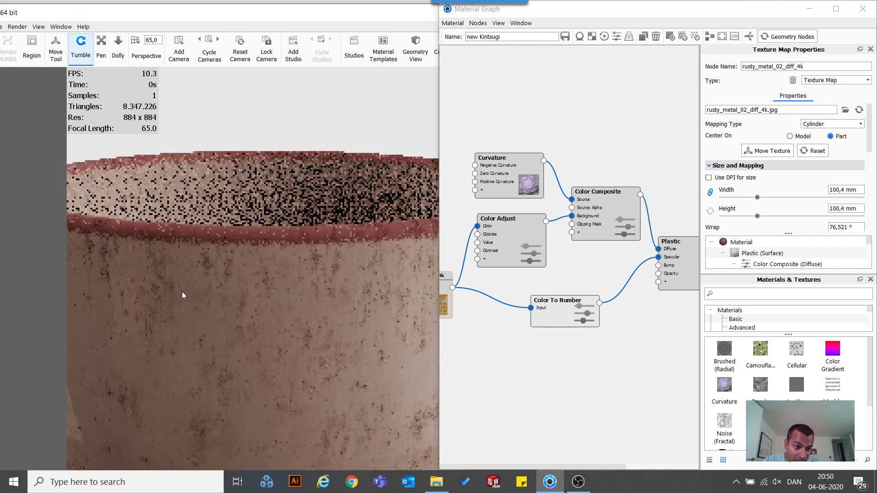
drag(182, 291, 296, 301)
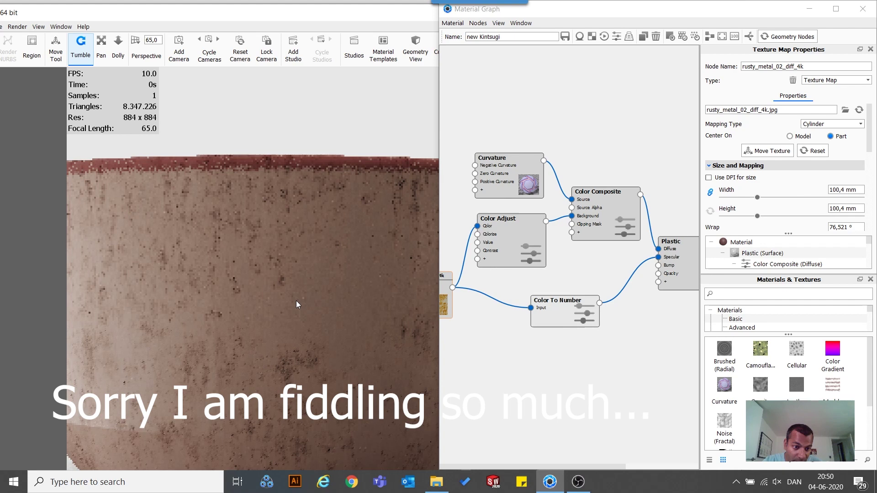
drag(223, 324, 195, 288)
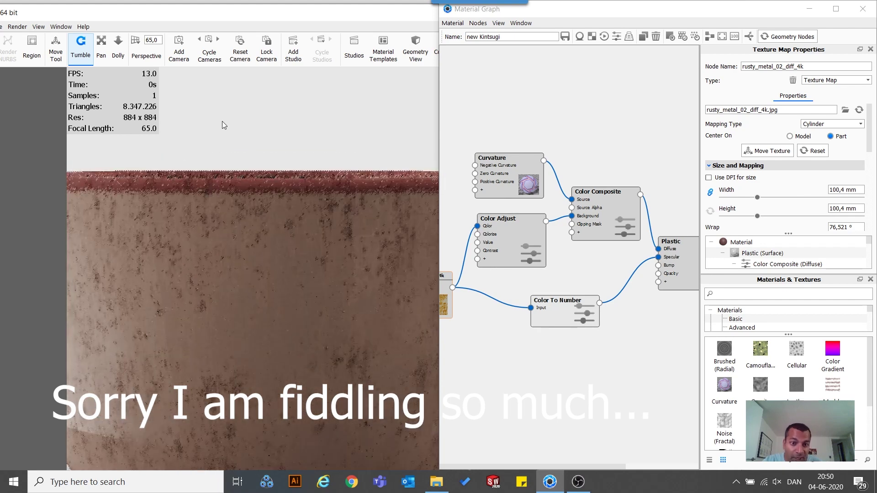
click(101, 45)
drag(127, 334, 229, 298)
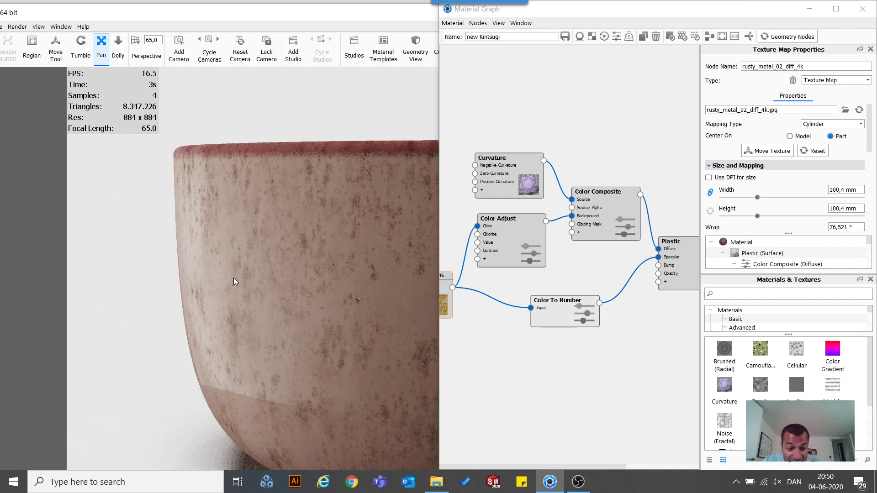
drag(565, 305, 553, 292)
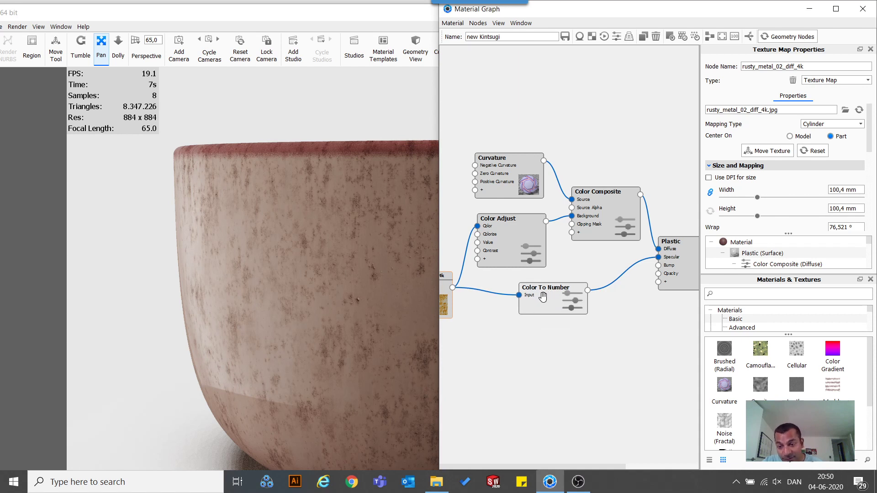
Step: Preview the Color To Number output and raise its Input From threshold to 0,17
click(542, 297)
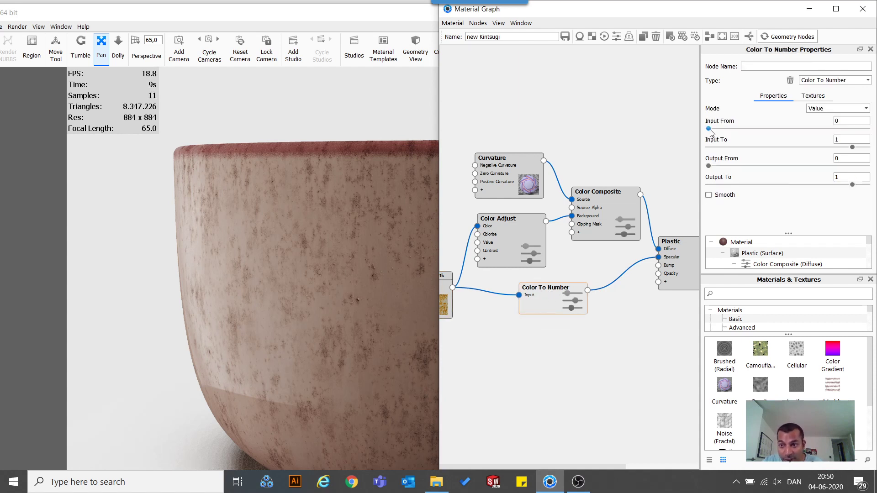
key(p)
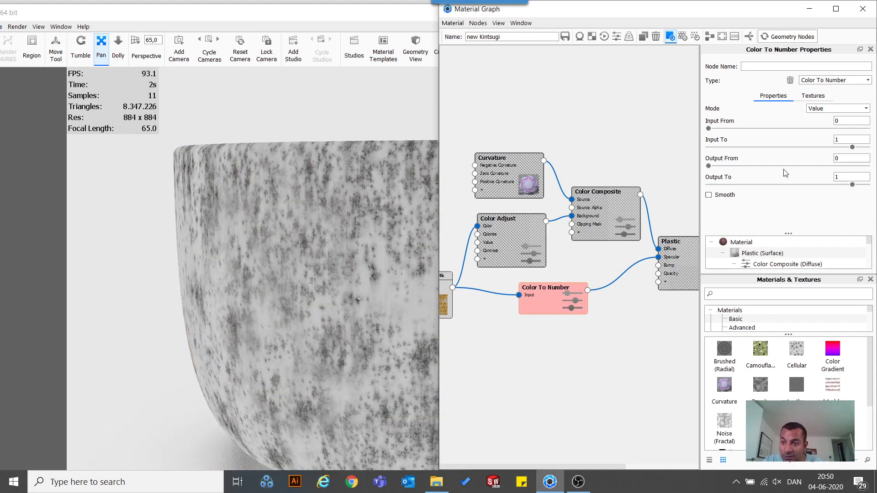
drag(709, 129, 735, 128)
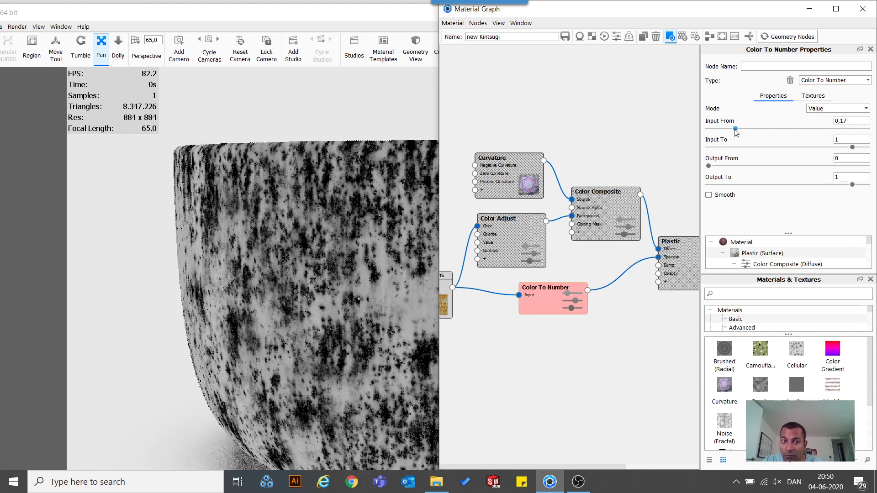
click(589, 99)
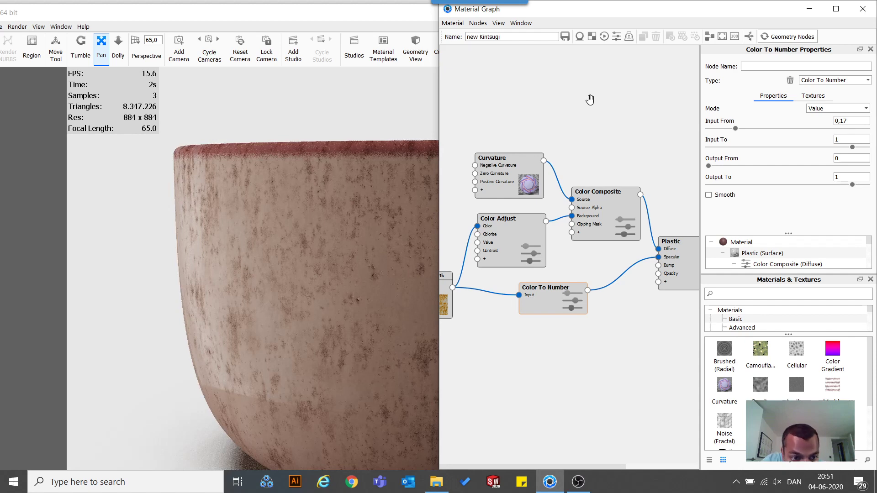
Step: Pan and orbit the render view to look down into the bowl
click(294, 264)
drag(295, 264, 251, 248)
drag(297, 108, 248, 161)
click(78, 55)
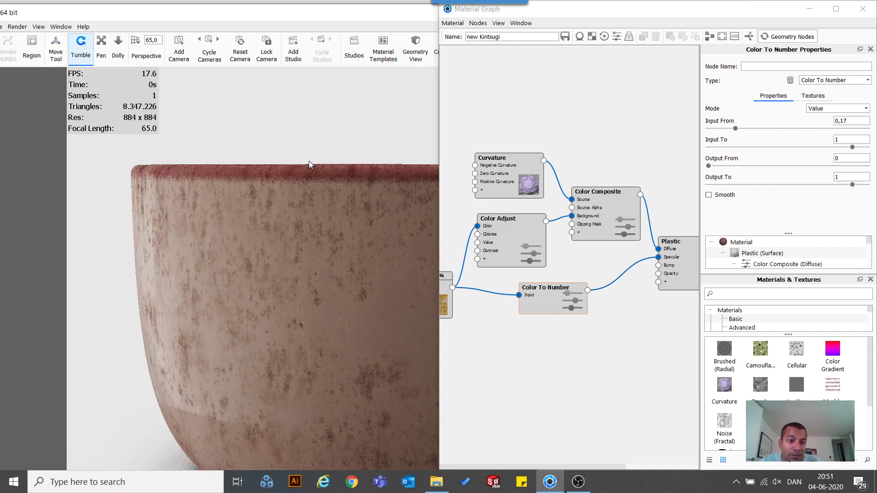
drag(308, 161, 278, 152)
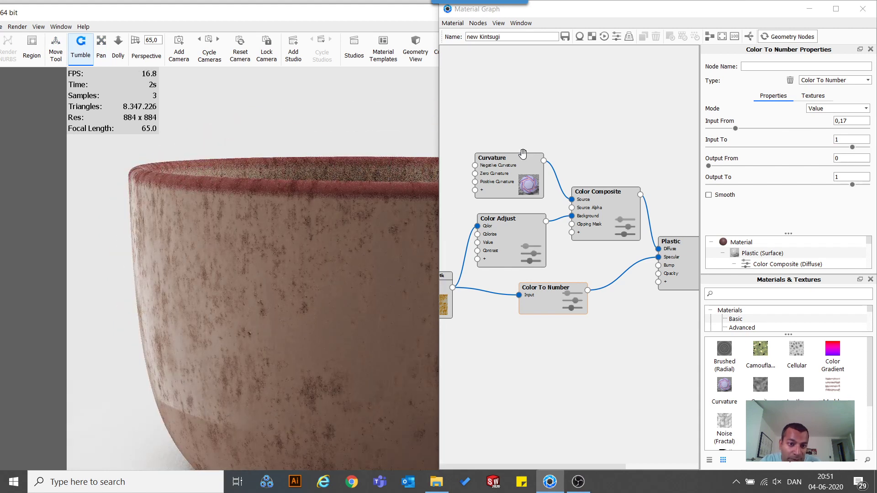
Step: Set the Curvature node's Radius to 25 px, check the rim from above, and nudge Color To Number
click(496, 174)
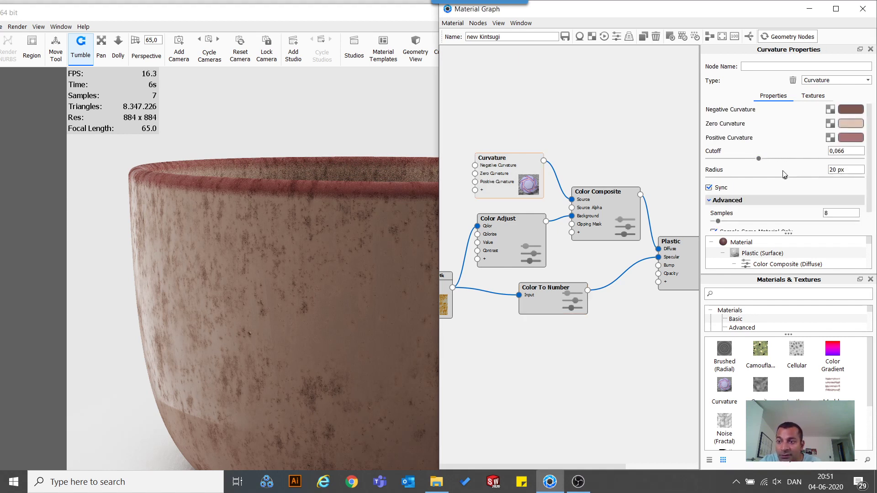
drag(836, 170, 772, 188)
text(2)
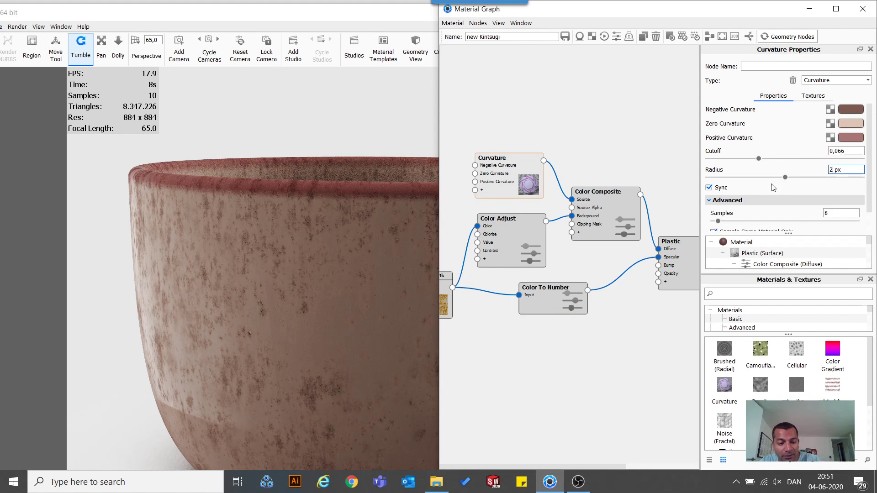
text(5)
key(Return)
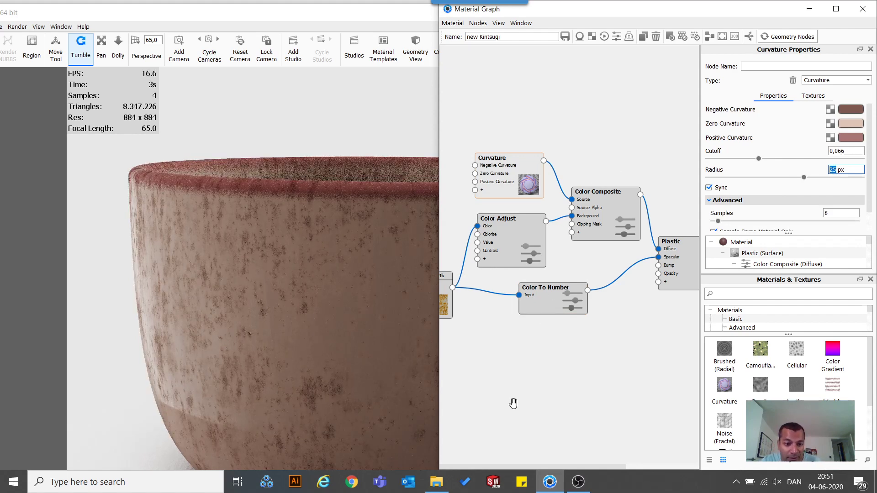
click(270, 311)
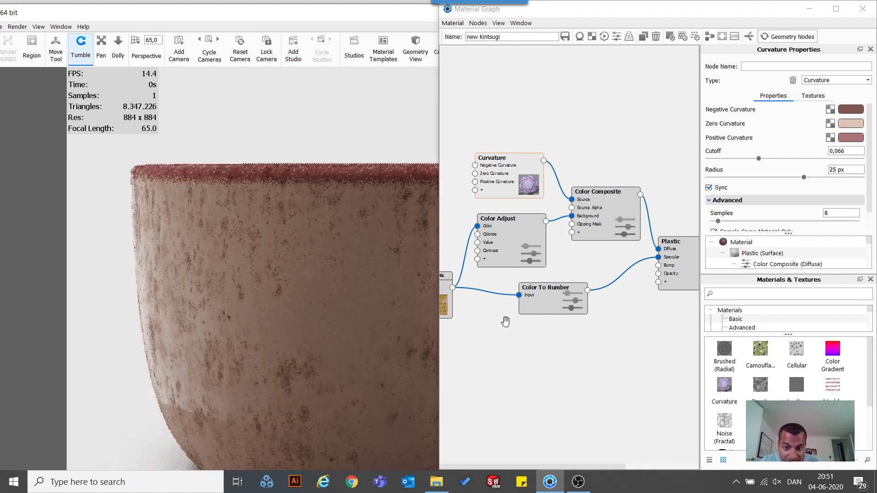
drag(318, 333, 325, 348)
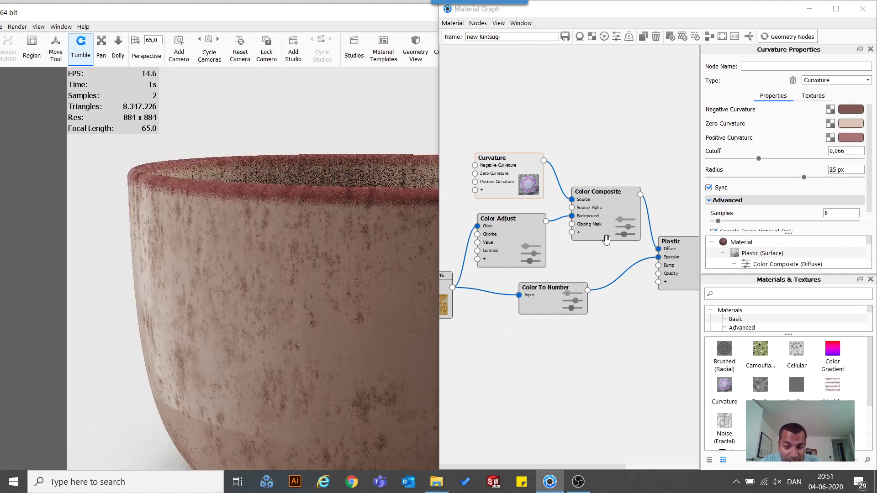
drag(567, 309, 565, 300)
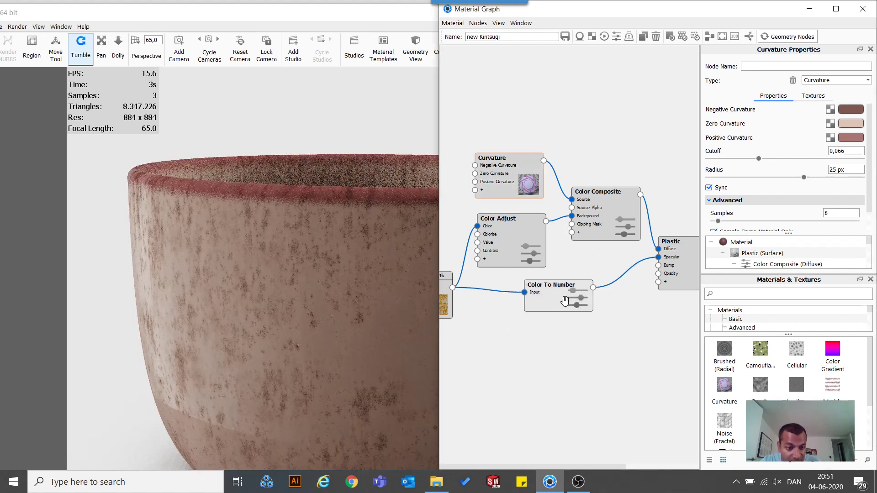
Step: Set Color To Number's Input From to 0,2 and Input To to 0,435, checking the cup from several angles
click(553, 301)
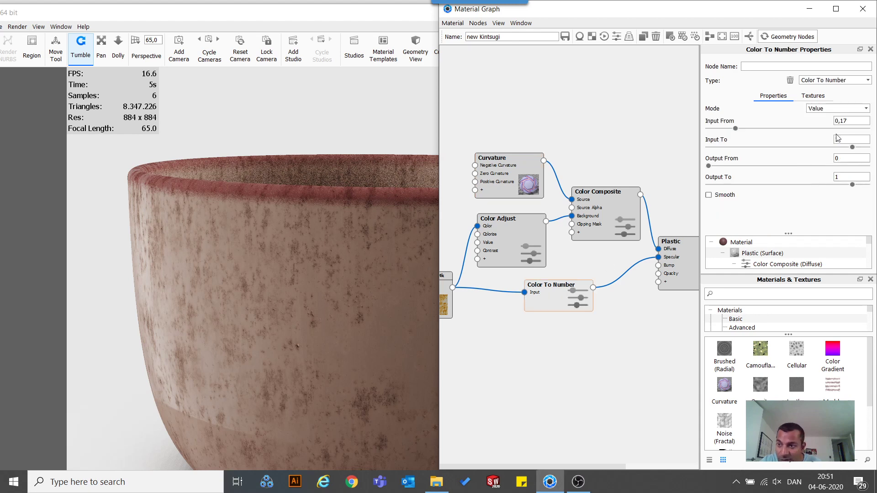
drag(736, 129, 723, 132)
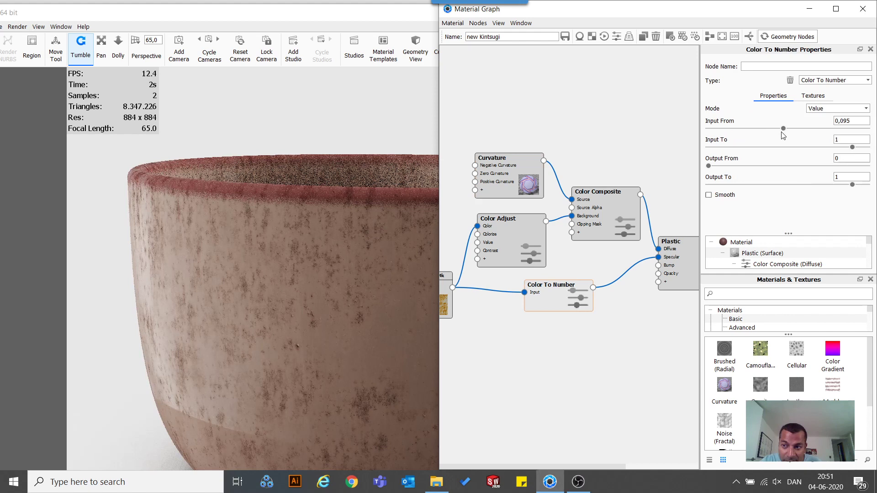
drag(820, 131, 845, 126)
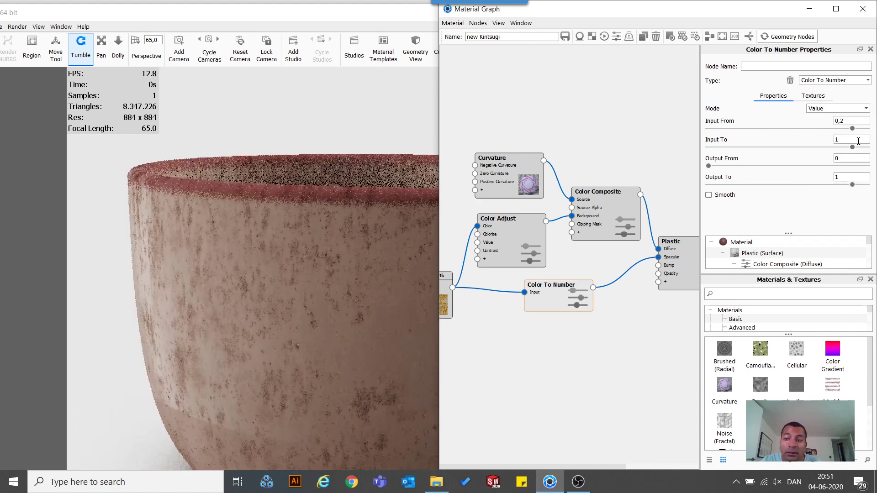
drag(852, 147, 737, 151)
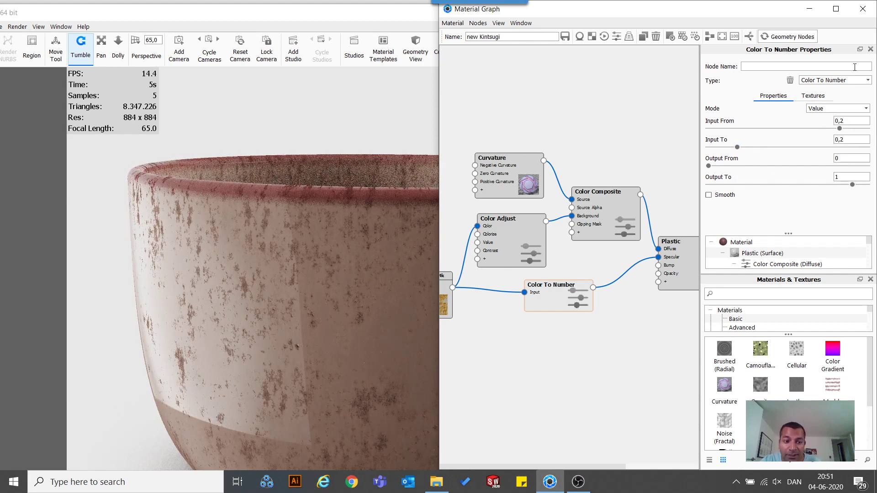
drag(753, 151, 764, 149)
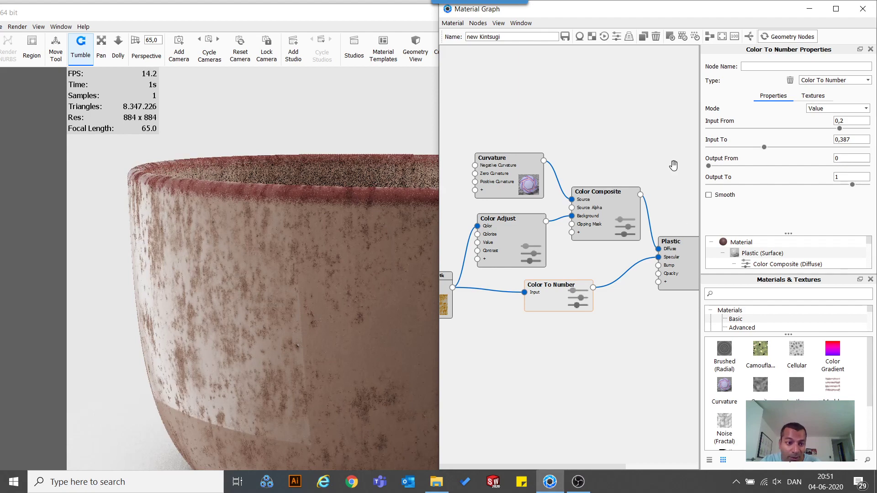
drag(296, 361, 288, 391)
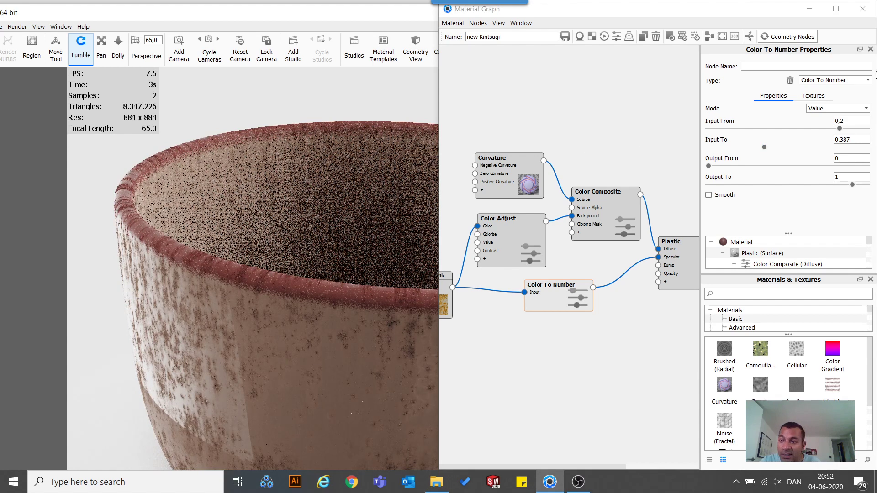
drag(764, 147, 788, 147)
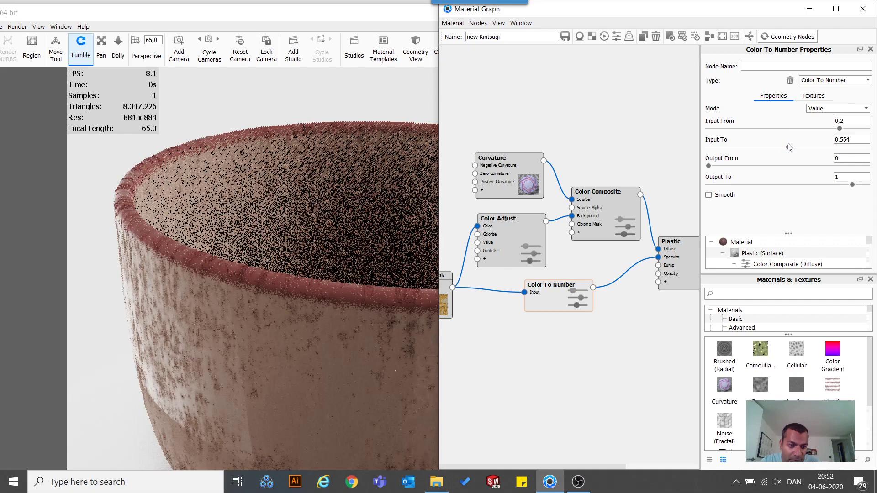
drag(361, 213, 344, 361)
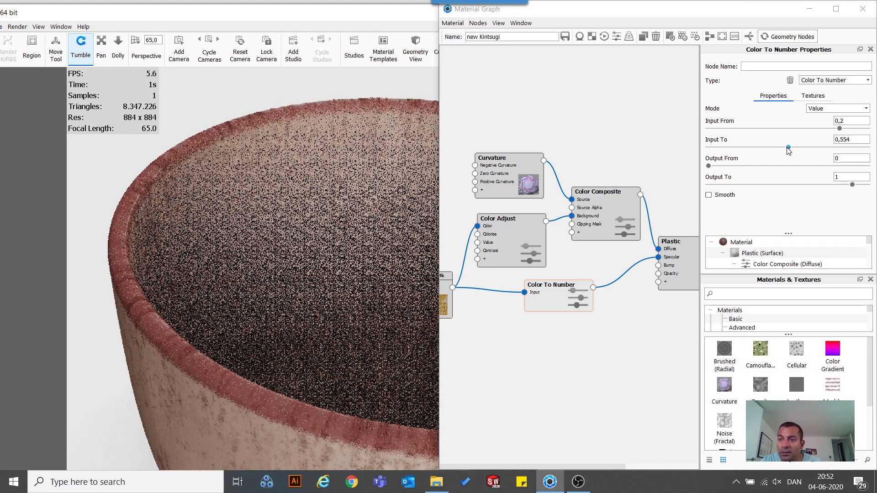
drag(788, 148, 771, 147)
drag(219, 284, 201, 203)
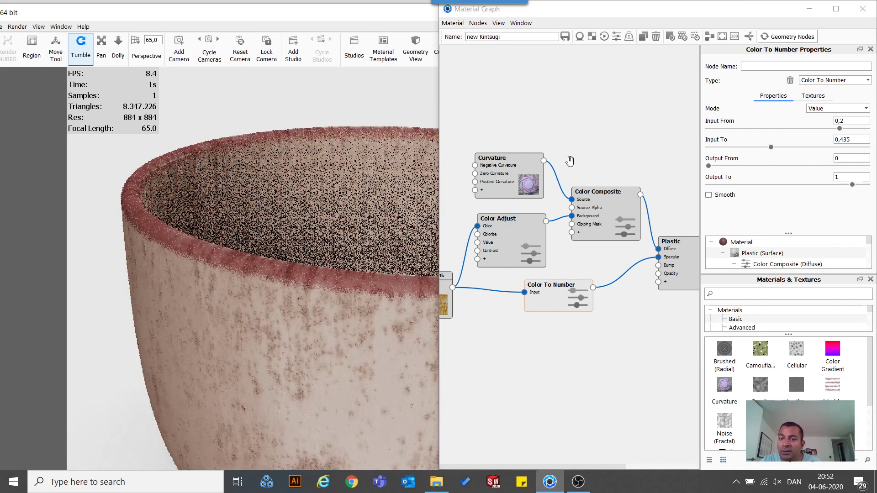
Step: Move the Color To Number, Color Adjust, Curvature and Color Composite nodes into a tidier layout
drag(556, 300, 544, 295)
drag(483, 223, 483, 216)
drag(497, 158, 502, 155)
drag(601, 208, 602, 194)
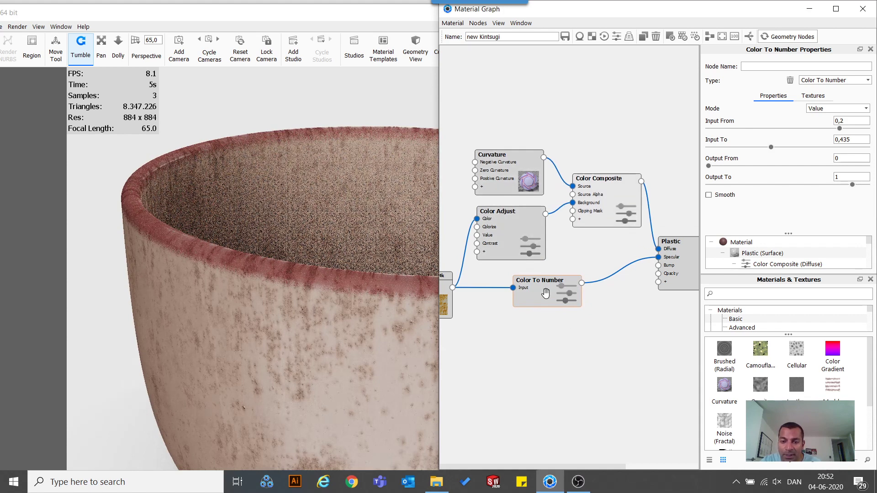
drag(545, 294, 526, 279)
drag(511, 238, 510, 235)
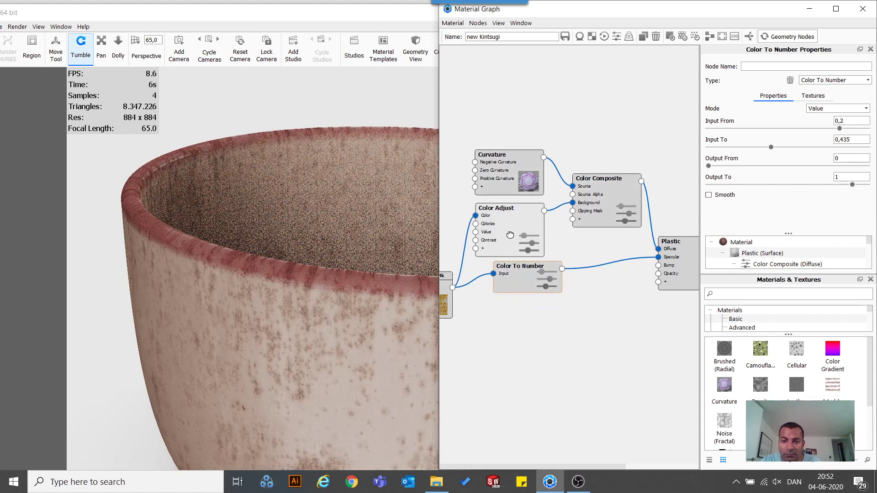
Step: Add a Textures > Spots node, move it left, and preview it alone on the cup
right_click(554, 354)
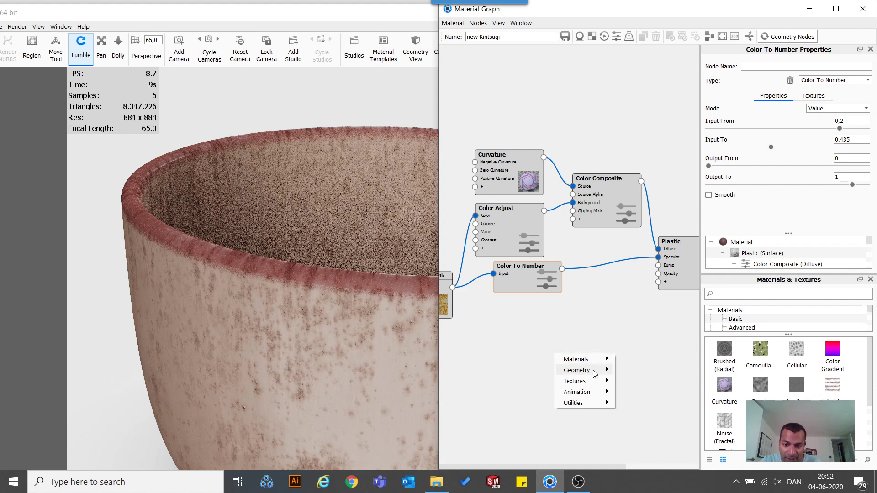
mouse_move(597, 372)
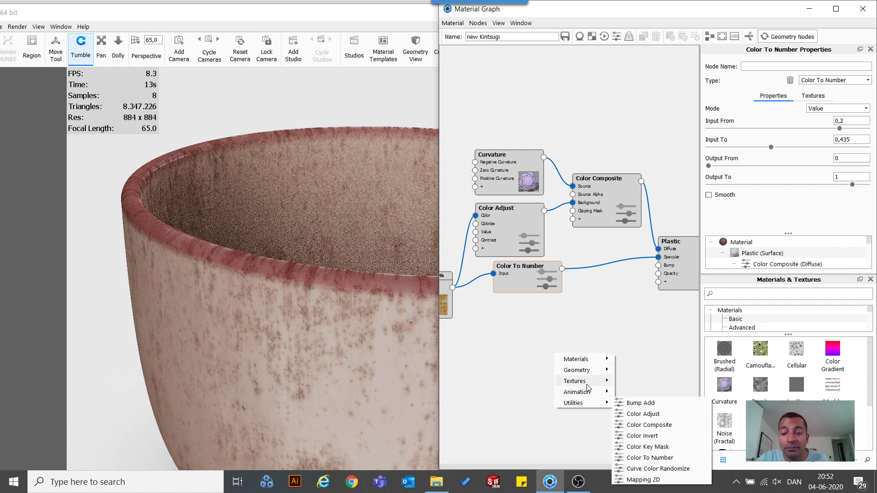
click(635, 445)
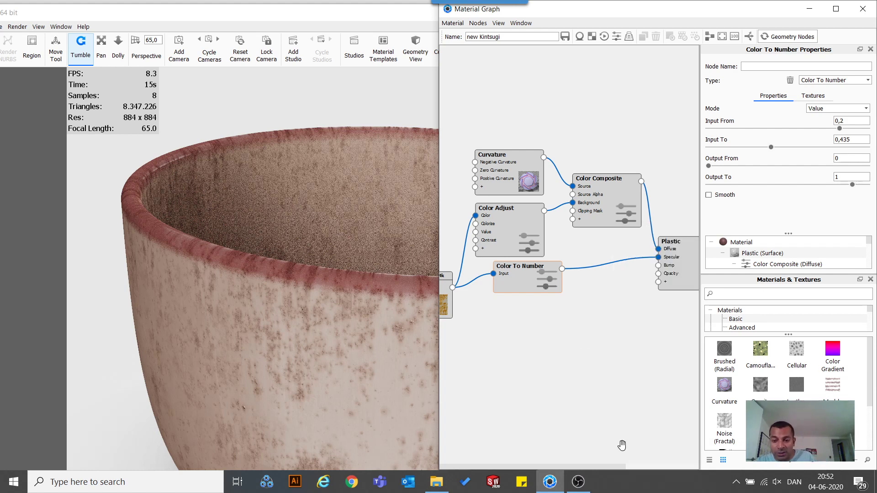
drag(566, 372, 479, 371)
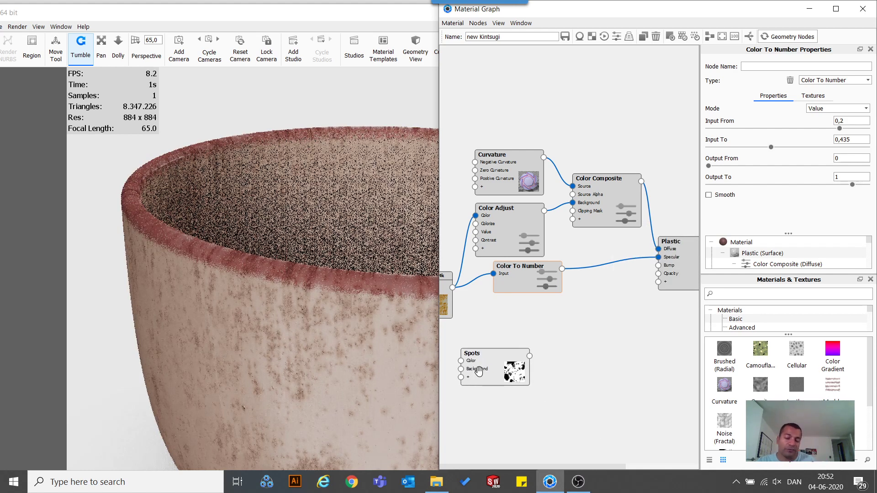
click(479, 371)
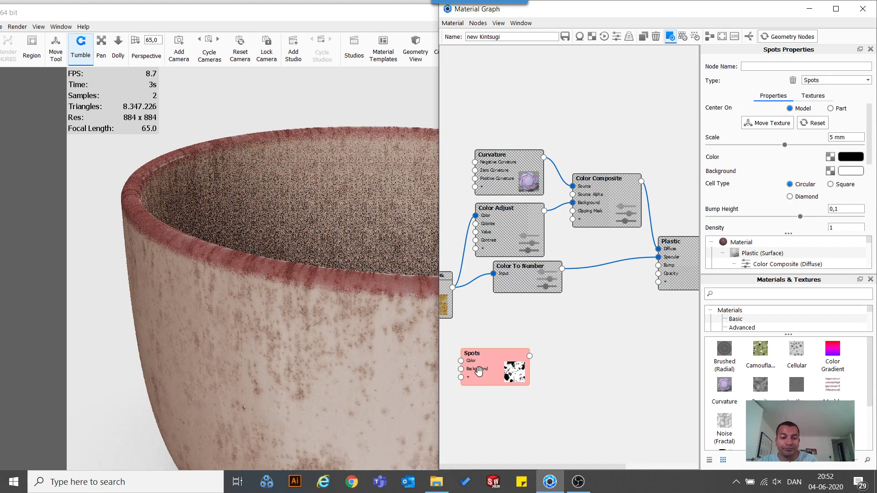
key(c)
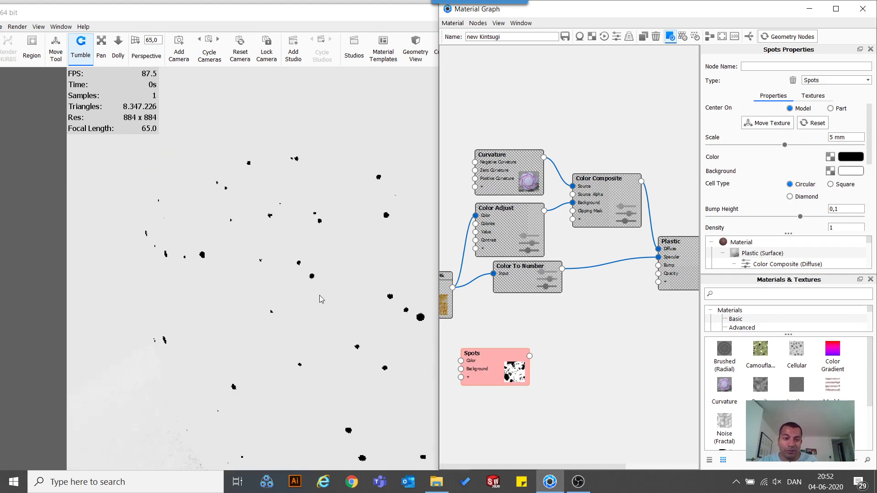
scroll(320, 295, down, 5)
scroll(319, 295, up, 4)
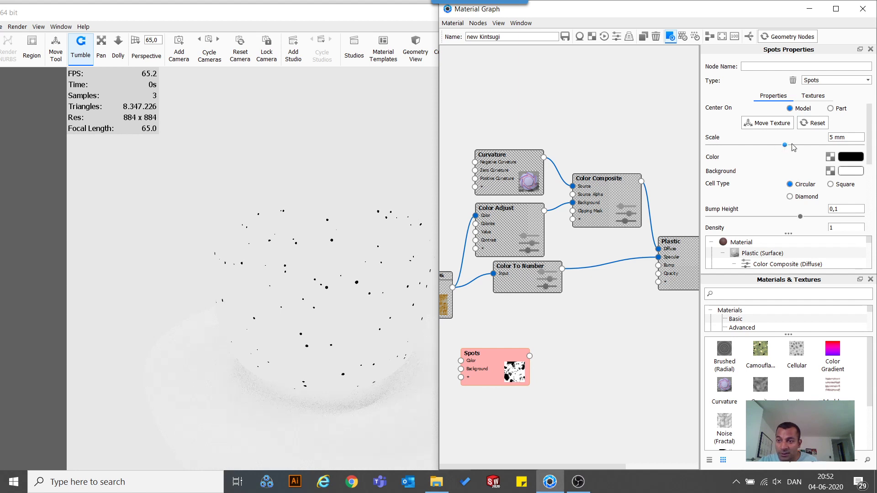
Step: Set the Spots Density to 3, raise Distortion, and enlarge the Radius to 0,567
click(850, 136)
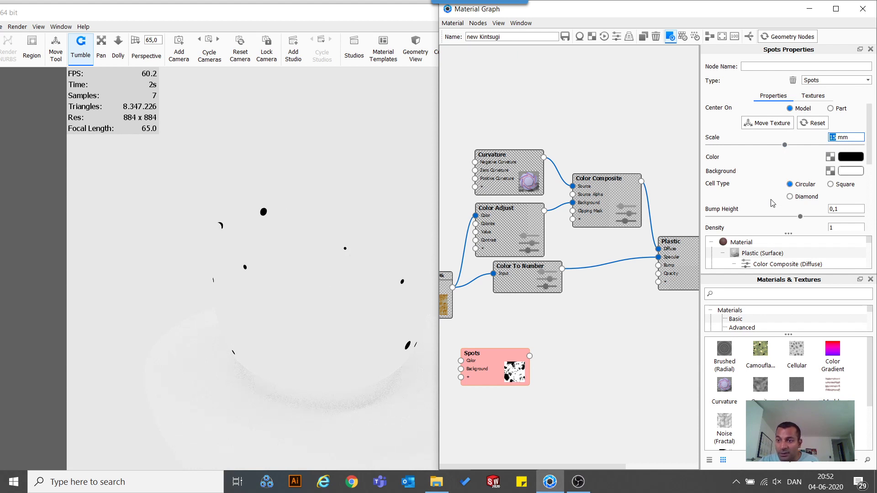
scroll(781, 219, down, 4)
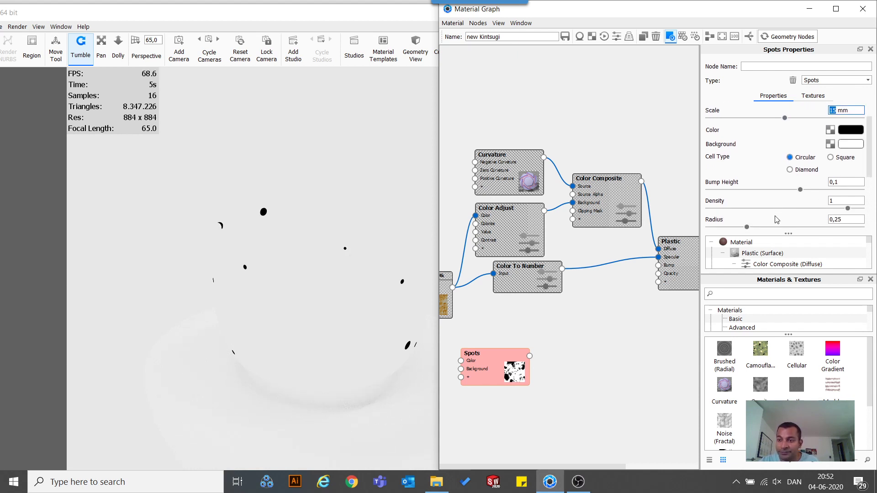
click(840, 188)
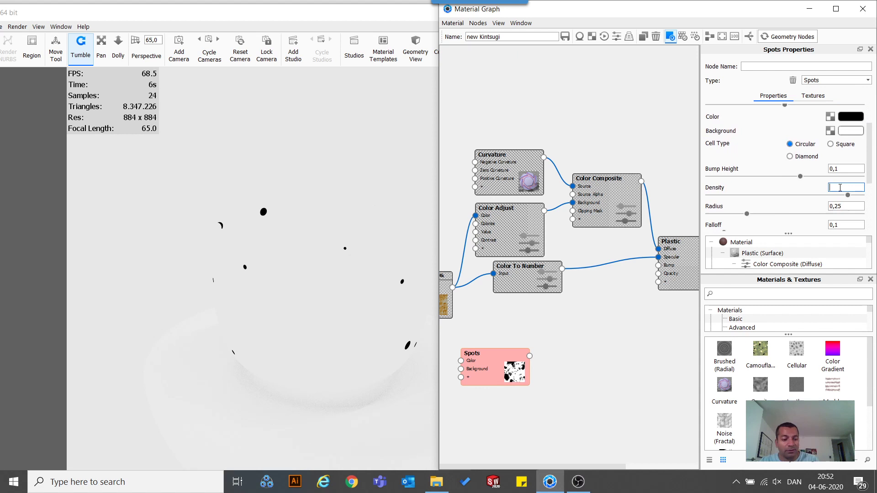
text(3)
key(Return)
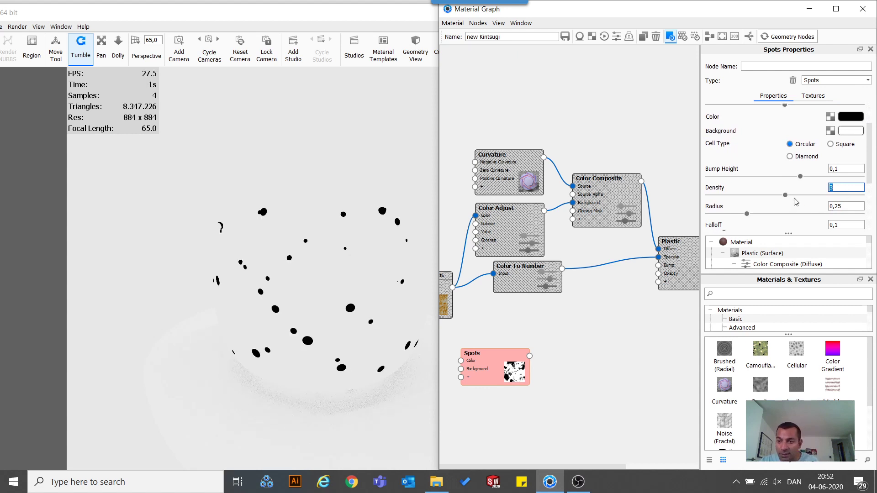
scroll(797, 202, down, 3)
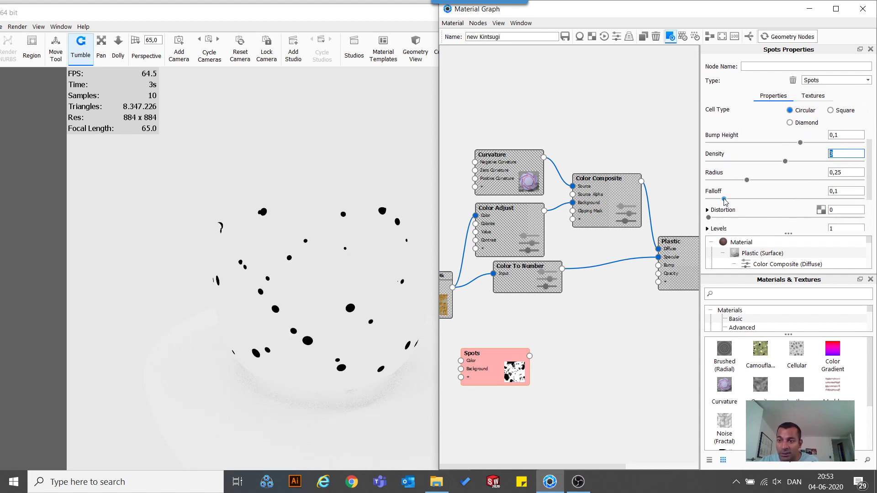
drag(708, 218, 784, 218)
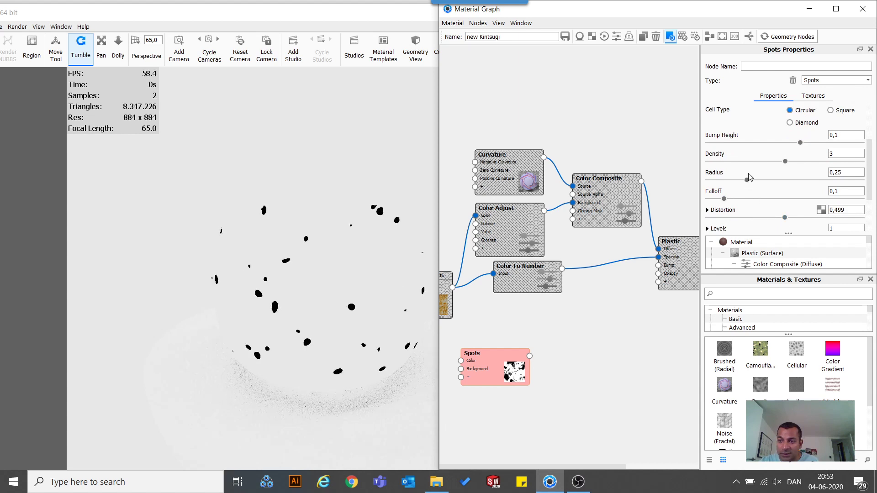
drag(750, 180, 794, 180)
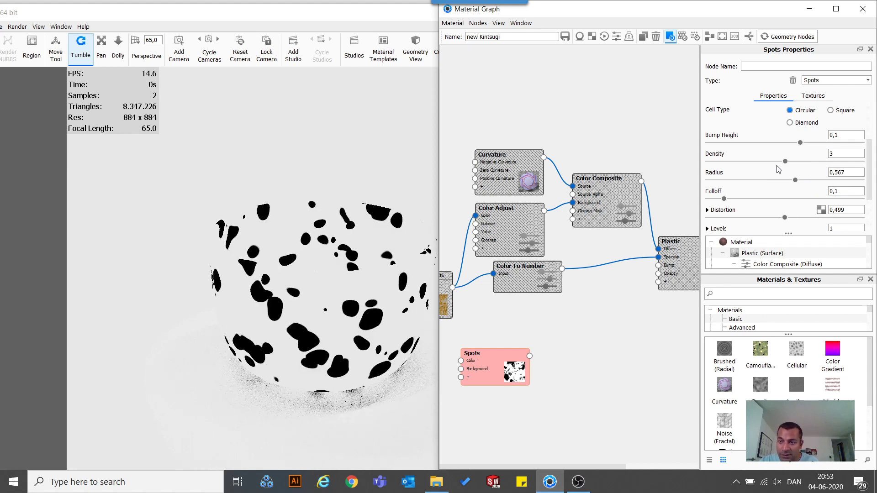
Step: Set Spots Falloff to 0,319, Levels to 4 and Distortion to 0,588, then move the node up-right
drag(724, 199, 758, 200)
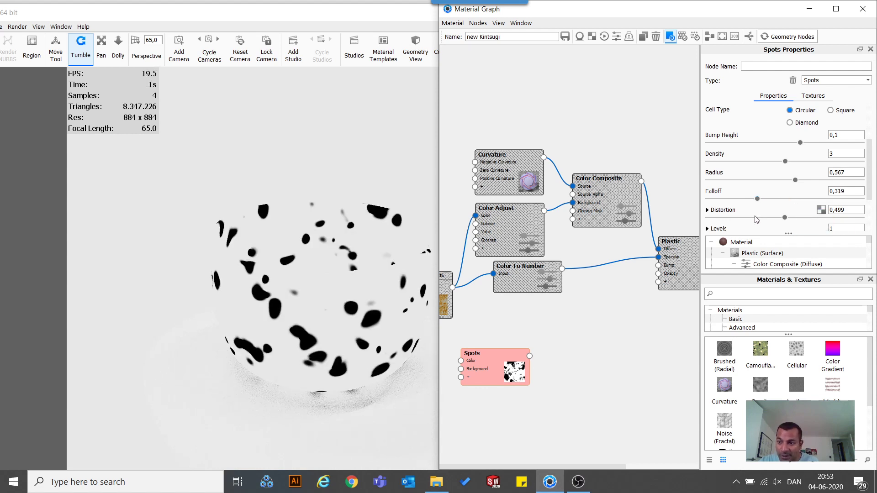
scroll(756, 219, down, 2)
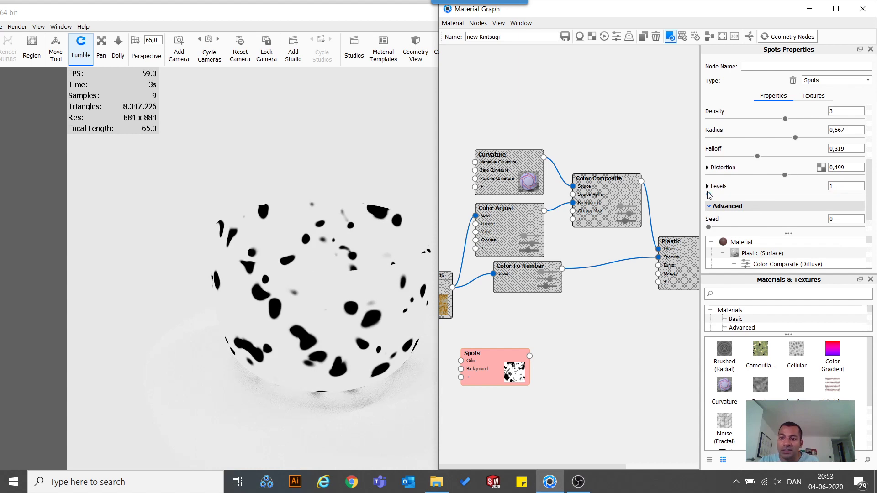
drag(709, 194, 736, 193)
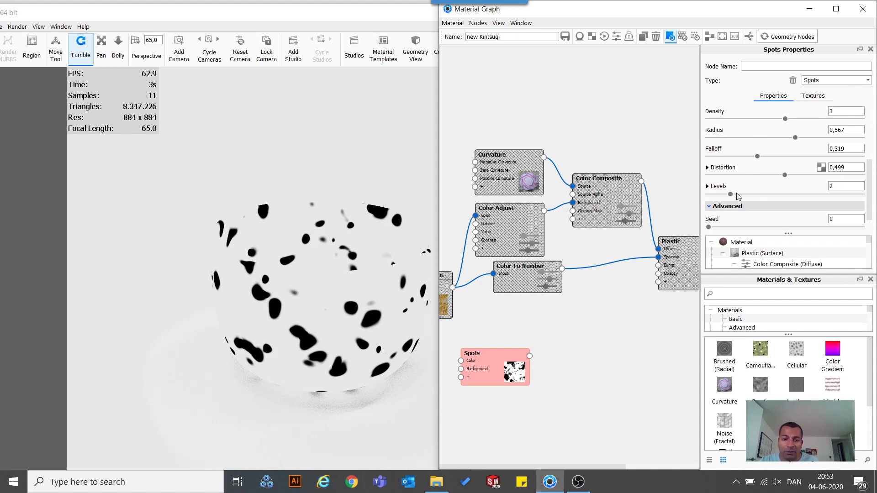
click(774, 194)
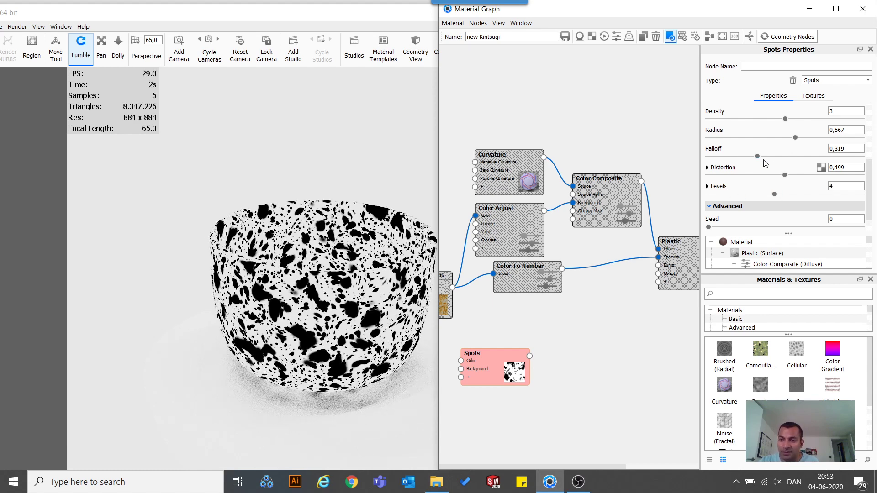
drag(785, 175, 798, 176)
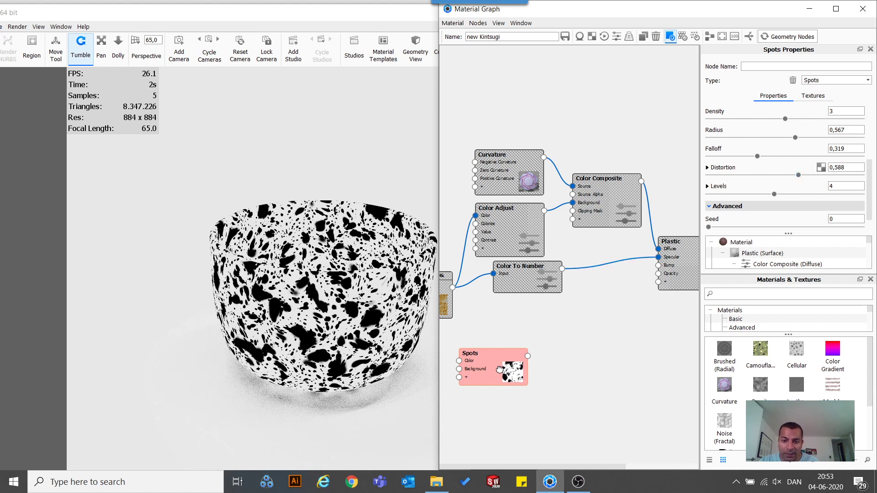
drag(504, 370, 522, 337)
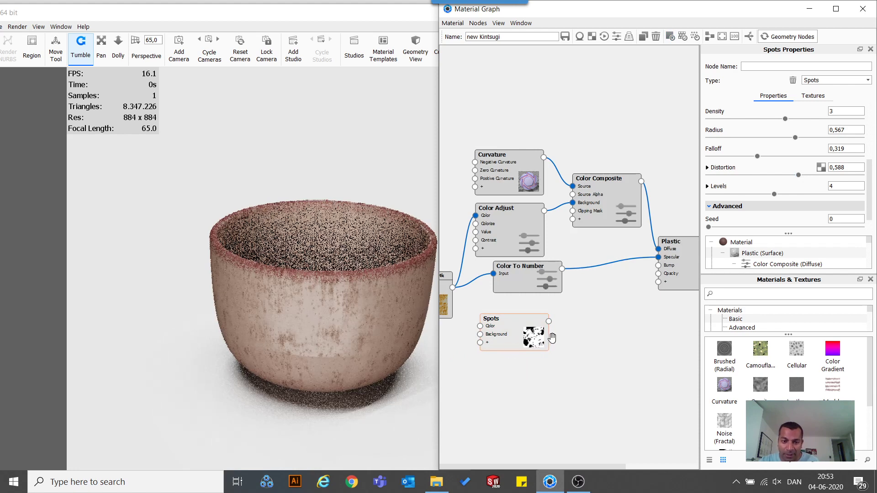
Step: Add a Bump Add node combining the Spots output with the image texture as Bump 1
right_click(569, 329)
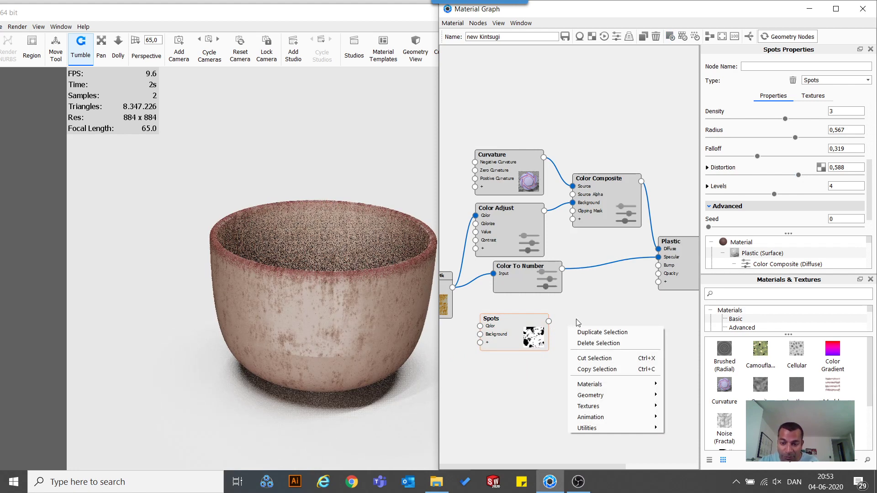
mouse_move(612, 428)
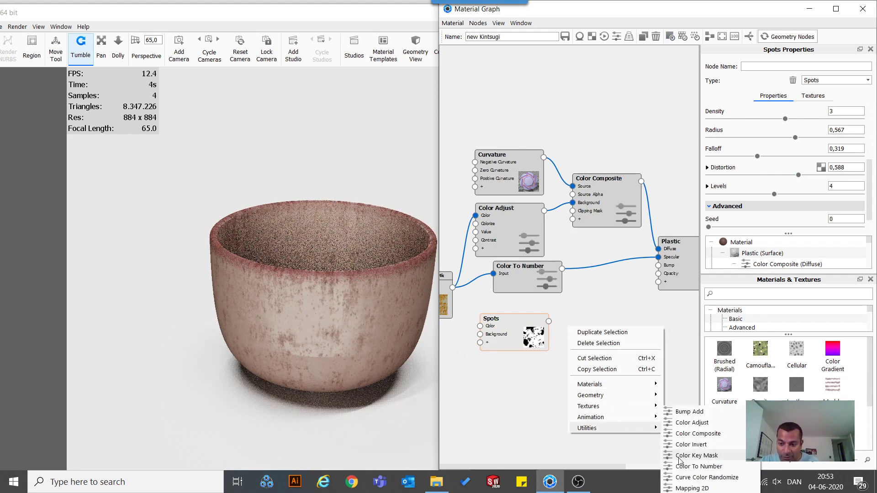
click(687, 411)
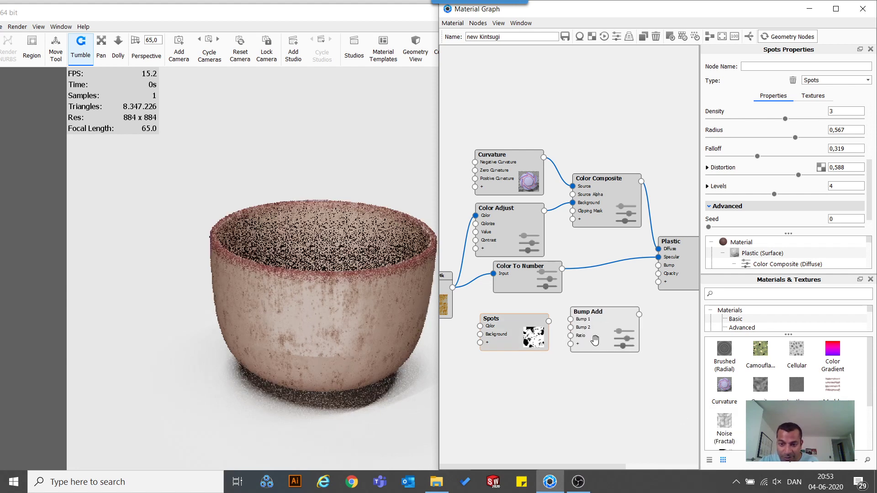
mouse_move(537, 329)
mouse_down()
mouse_move(509, 362)
mouse_move(568, 335)
mouse_up()
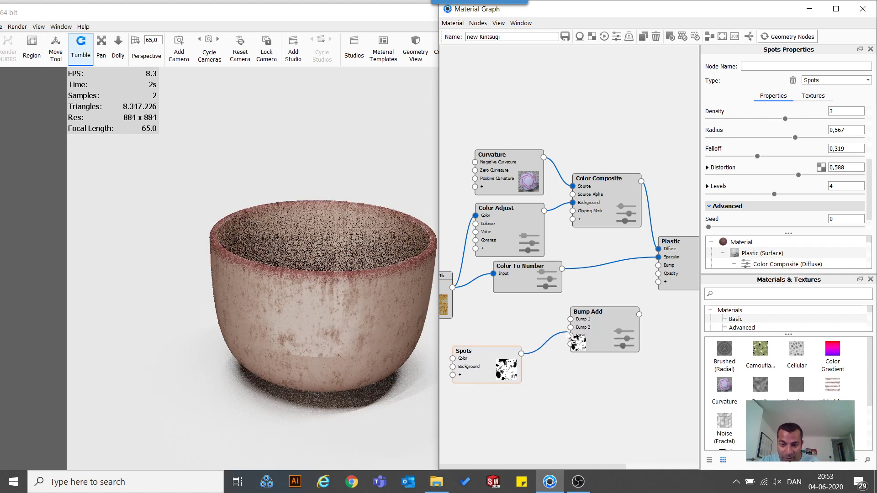
mouse_move(453, 287)
mouse_down()
mouse_move(505, 320)
mouse_move(567, 323)
mouse_up()
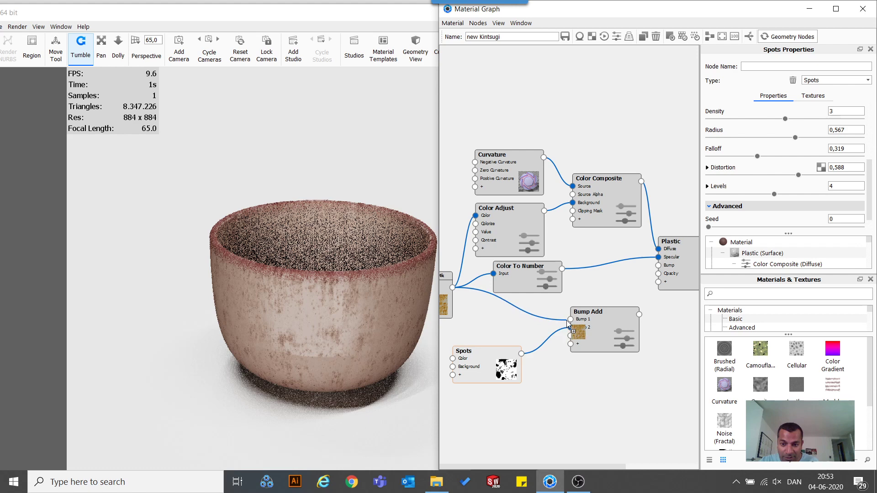
click(632, 329)
Step: Set Bump Add's Weight 2 to 0,62 and position the node beside the Plastic material
drag(626, 321, 602, 323)
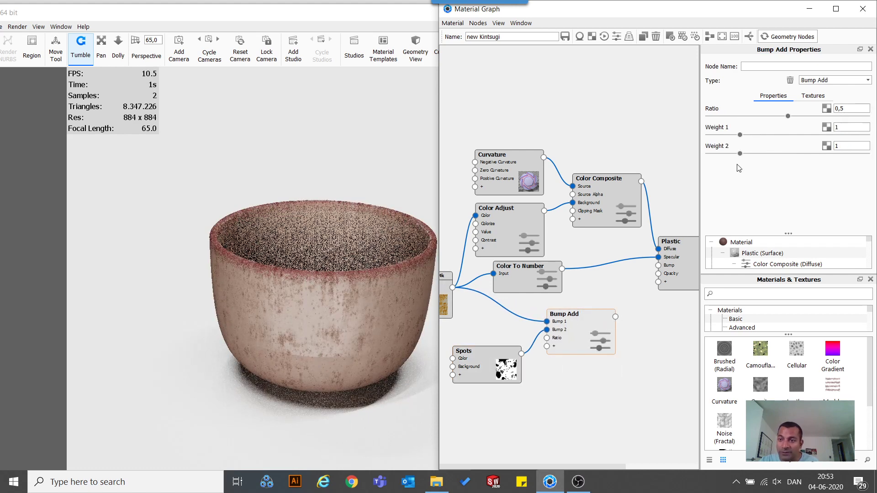
drag(740, 153, 728, 153)
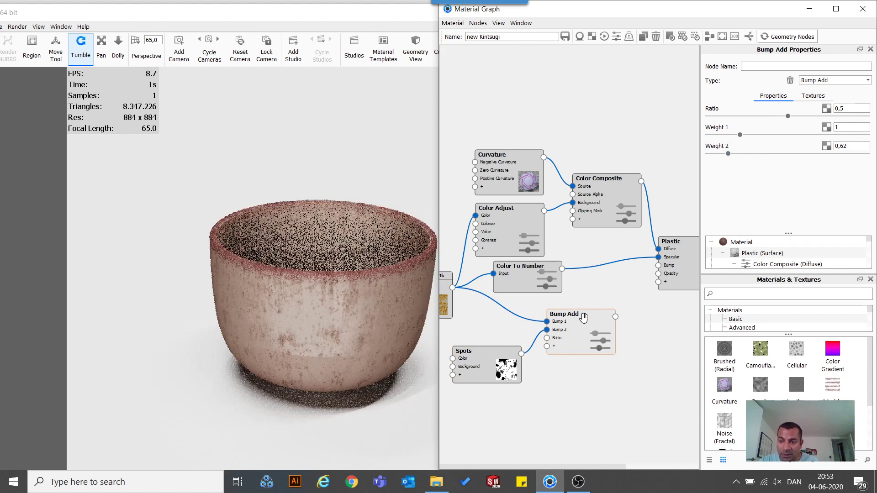
drag(584, 317, 658, 265)
drag(287, 415, 261, 373)
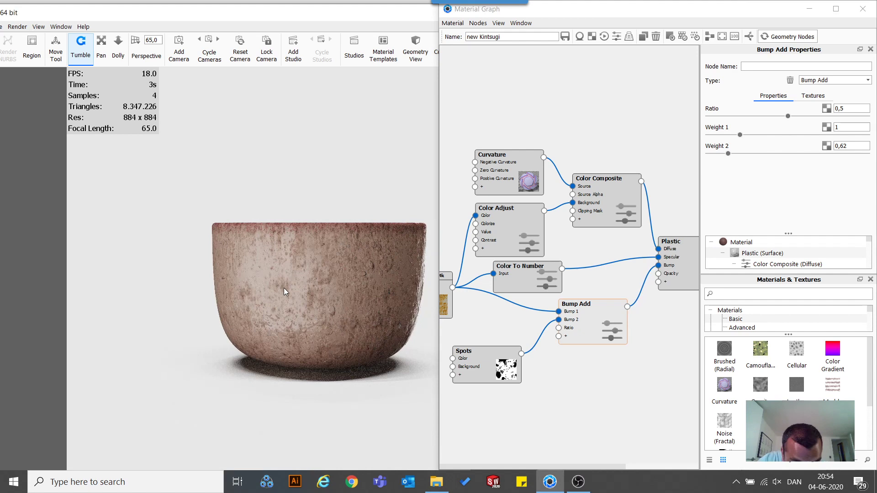
Step: Lower Bump Add's Weight 2 to 0,33 and then further to 0,276
click(489, 355)
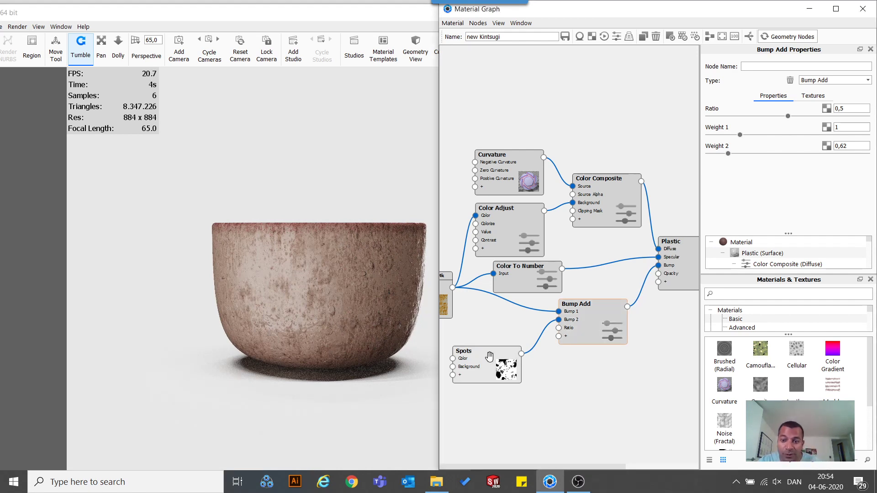
click(596, 330)
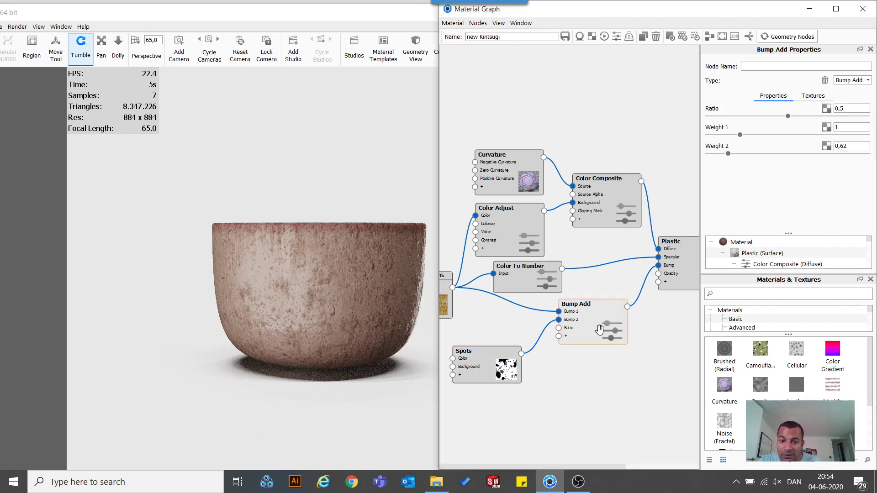
click(720, 155)
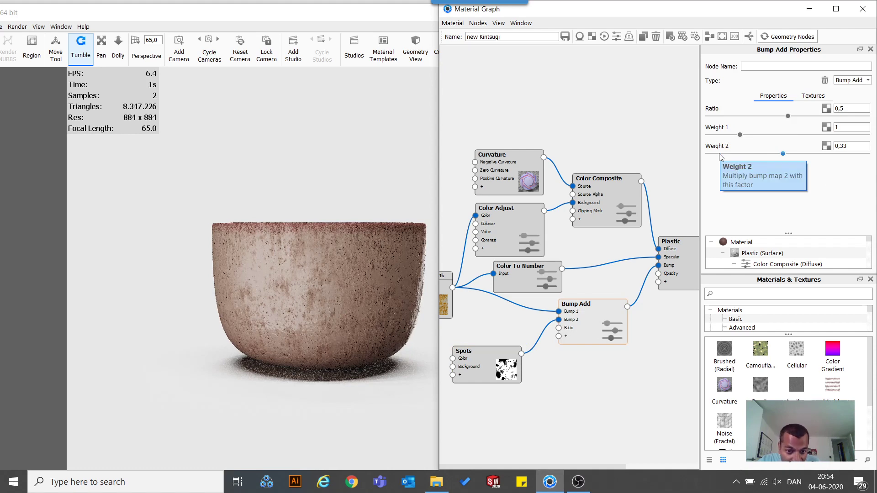
scroll(300, 297, up, 5)
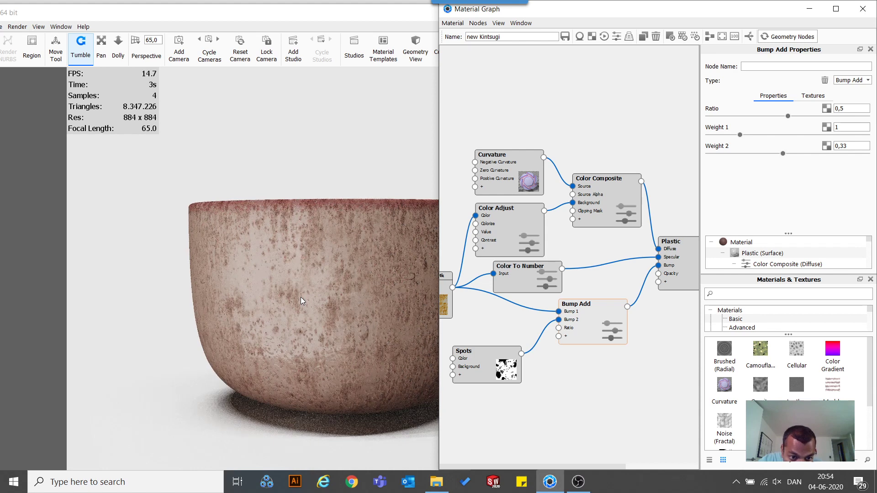
drag(300, 297, 254, 314)
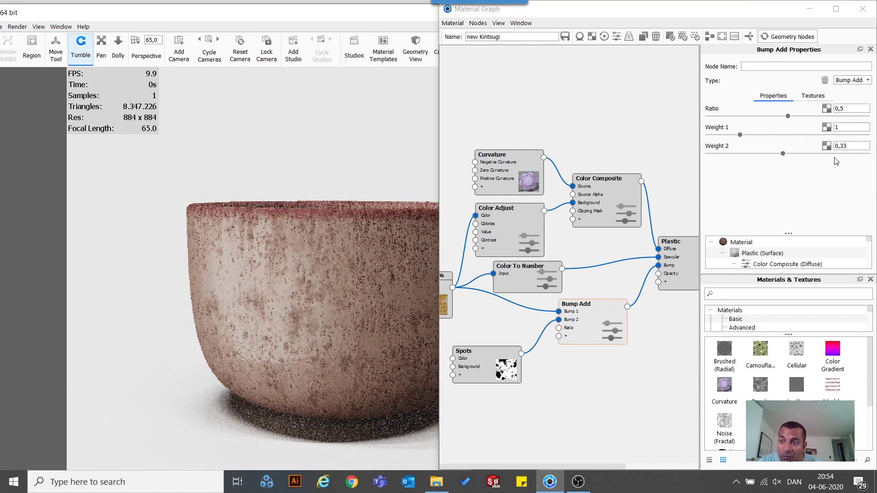
click(776, 157)
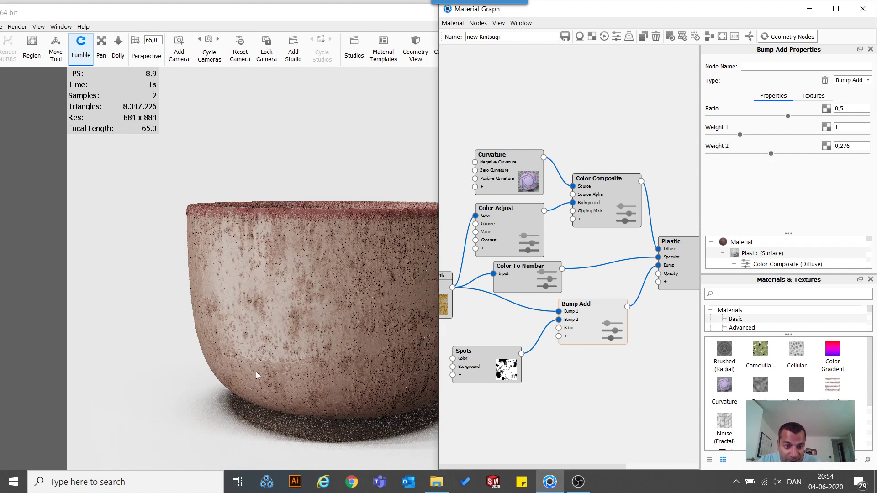
Step: Look down into the bowl and shift the Spots and Bump Add nodes left
click(316, 402)
scroll(325, 402, down, 3)
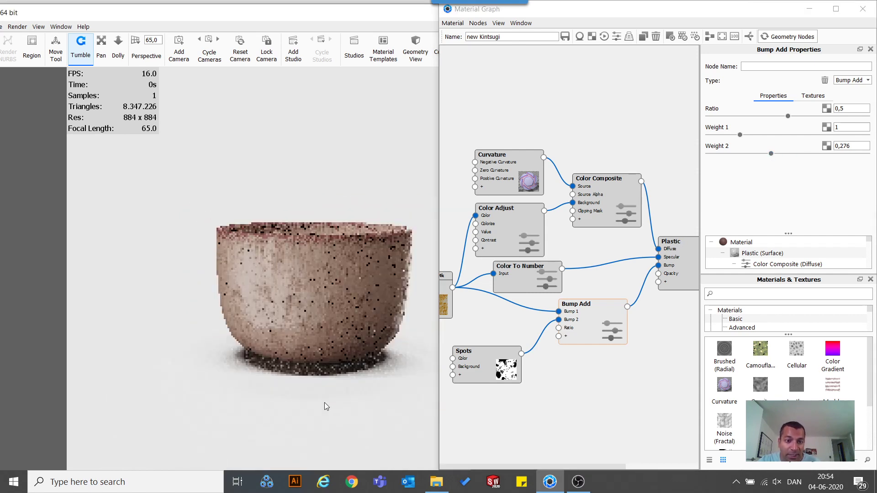
mouse_move(368, 369)
mouse_down()
mouse_move(218, 406)
mouse_move(345, 355)
mouse_move(358, 359)
mouse_up()
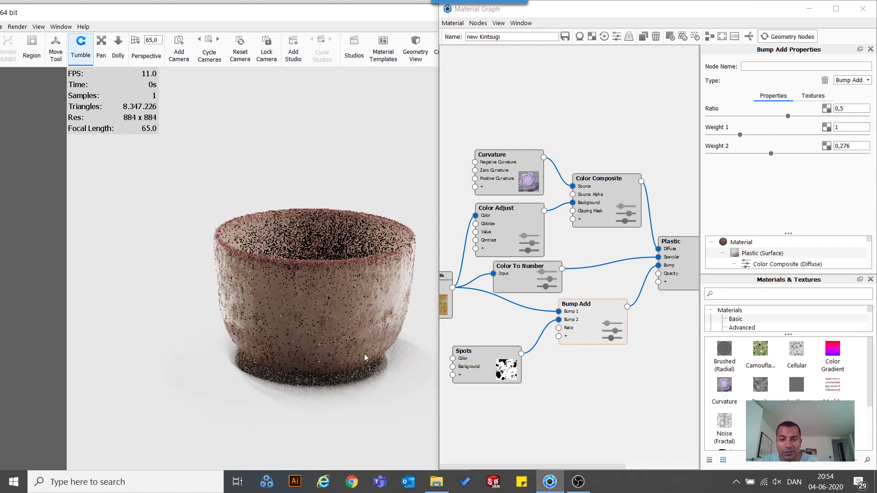
drag(480, 361, 463, 359)
drag(580, 336, 570, 336)
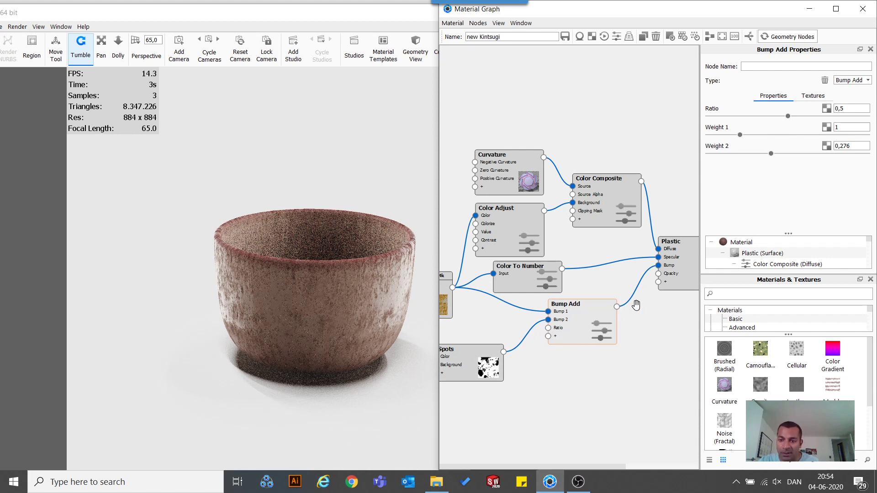
Step: Spread the Plastic, Color To Number, Bump Add, Spots, texture, Color Adjust and Curvature nodes into a cleaner layout
drag(661, 278, 675, 283)
drag(532, 279, 528, 277)
drag(598, 331, 585, 325)
drag(479, 361, 473, 346)
drag(446, 291, 435, 278)
drag(498, 215, 507, 211)
drag(519, 172, 519, 142)
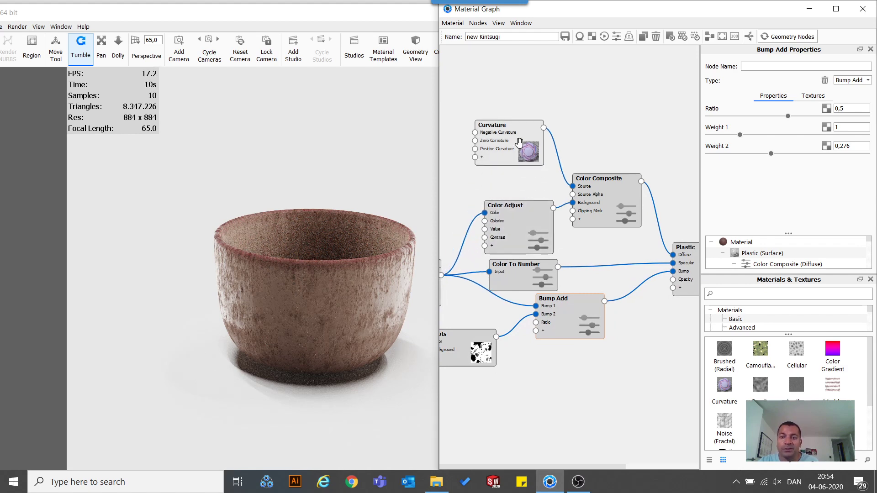
scroll(610, 362, up, 2)
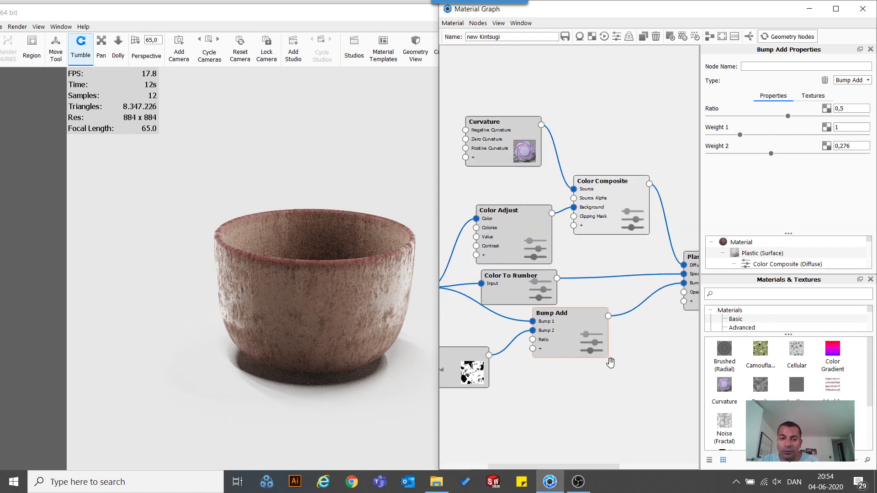
scroll(611, 363, down, 2)
scroll(611, 363, down, 3)
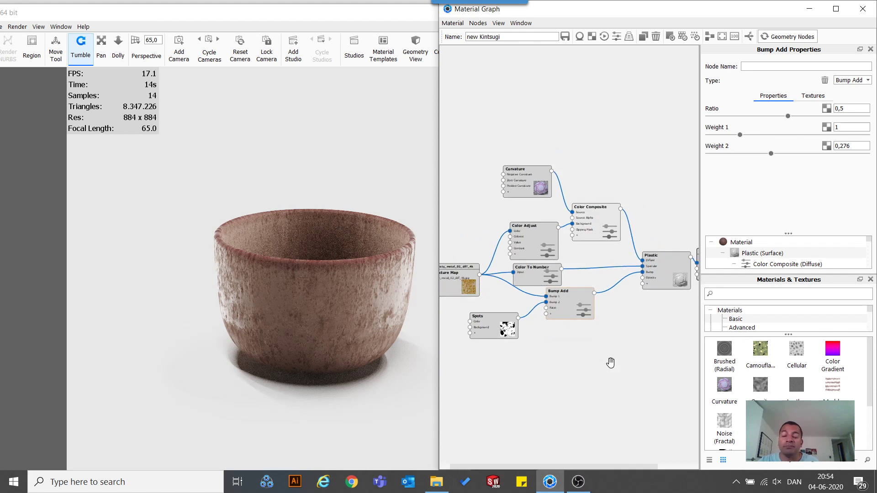
Step: Frame the whole graph with F and place the Material output node below Plastic
key(f)
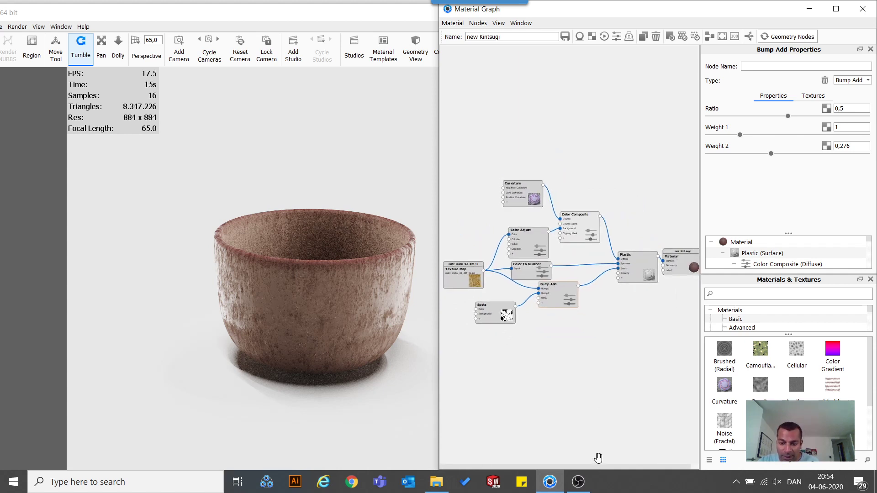
drag(678, 259, 686, 259)
drag(627, 283, 634, 280)
drag(680, 256, 677, 305)
scroll(671, 327, down, 2)
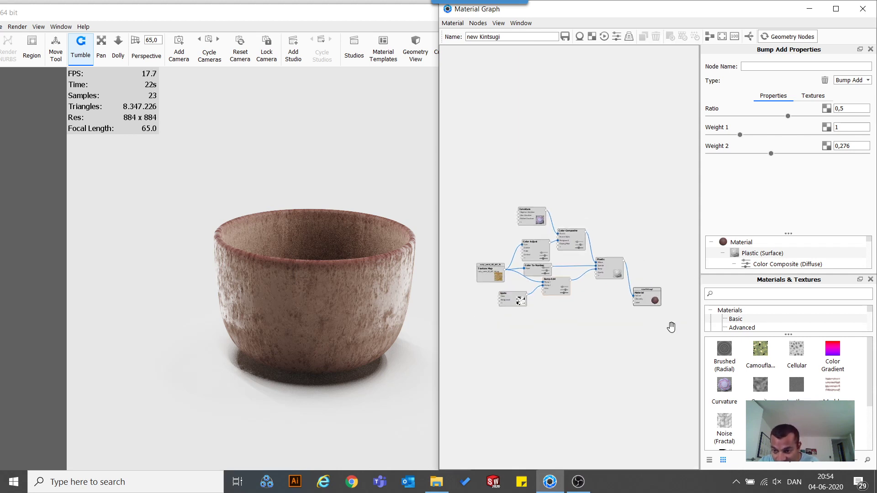
scroll(671, 327, up, 3)
scroll(671, 327, up, 2)
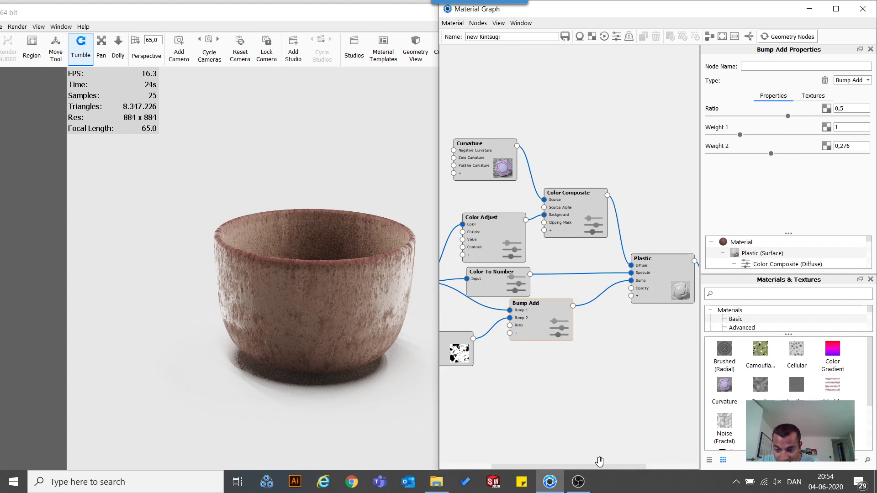
drag(602, 469, 655, 469)
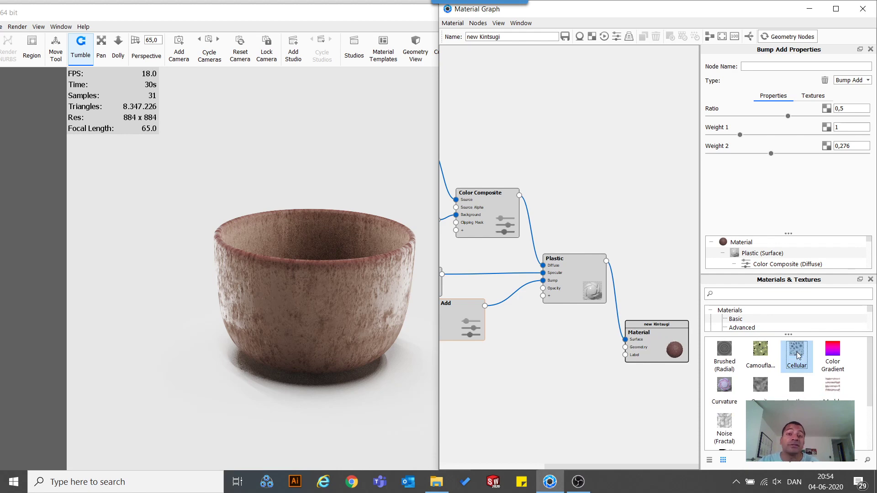
Step: Add a Cellular texture node to the graph and set its scale to 45 mm
drag(797, 351, 496, 393)
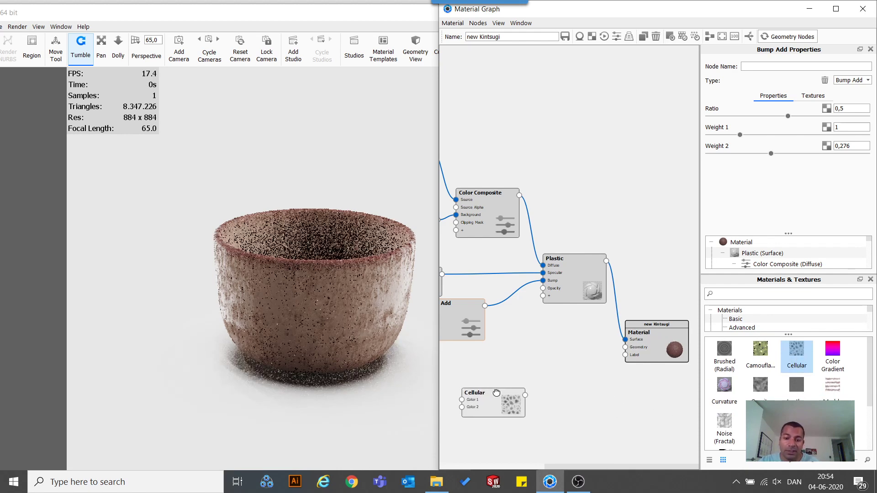
click(493, 394)
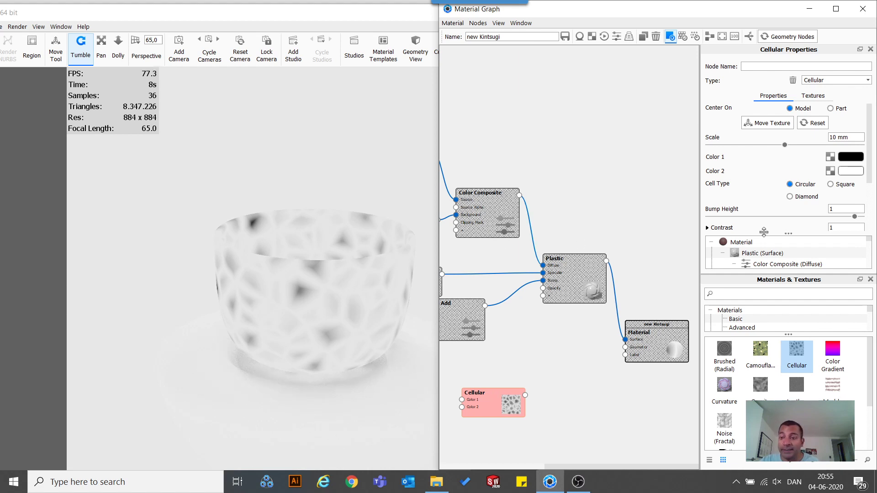
scroll(776, 212, down, 2)
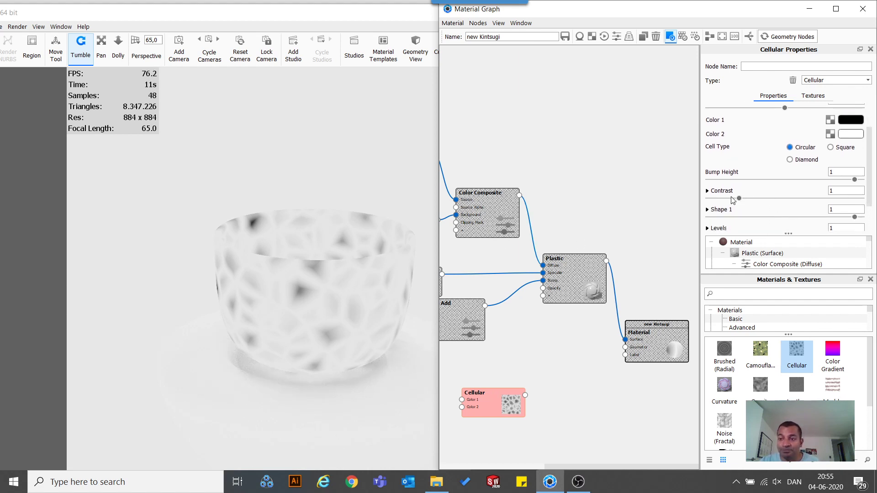
scroll(801, 134, up, 2)
drag(786, 145, 861, 146)
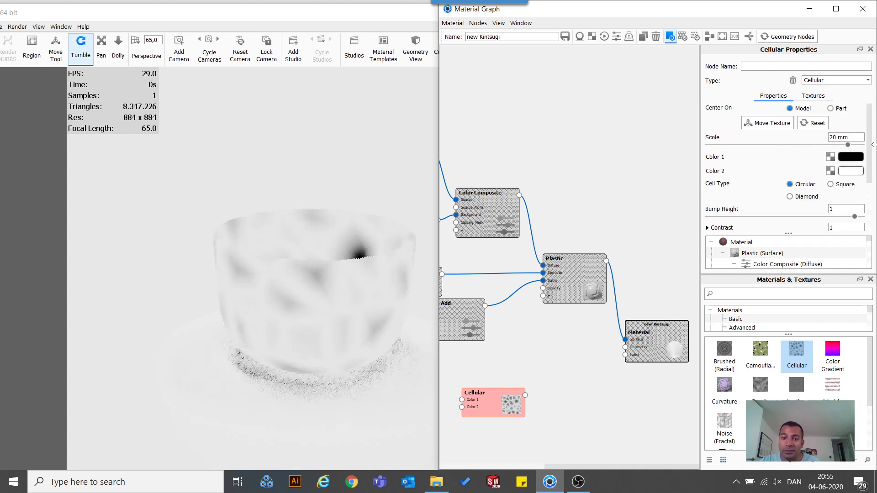
click(846, 136)
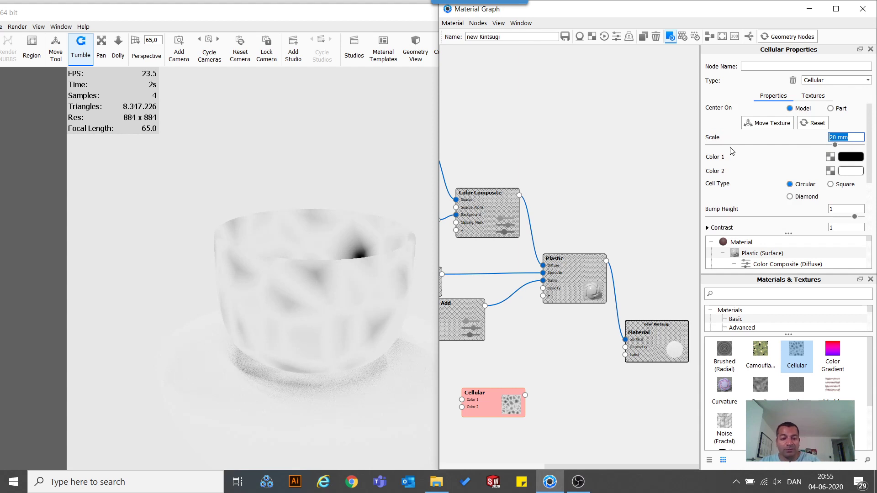
text(45)
key(Return)
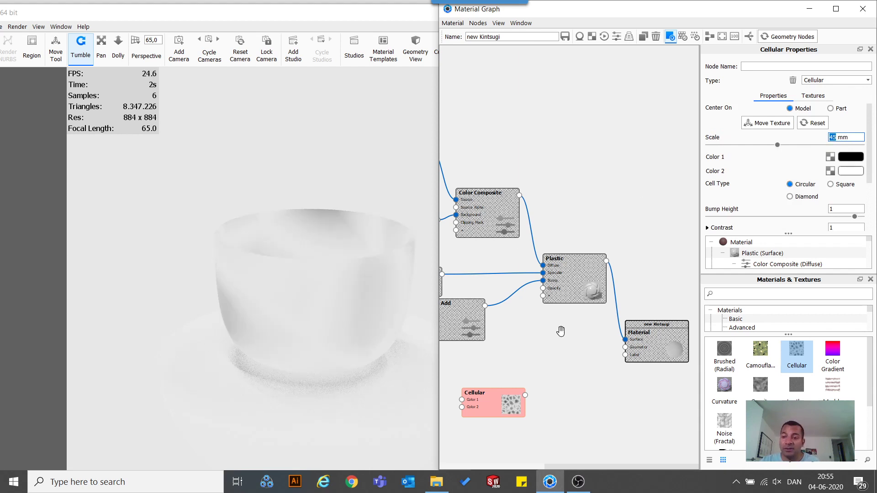
Step: In the Cellular contrast settings, keep High at 1 and raise Low to about 0,7
scroll(747, 207, down, 3)
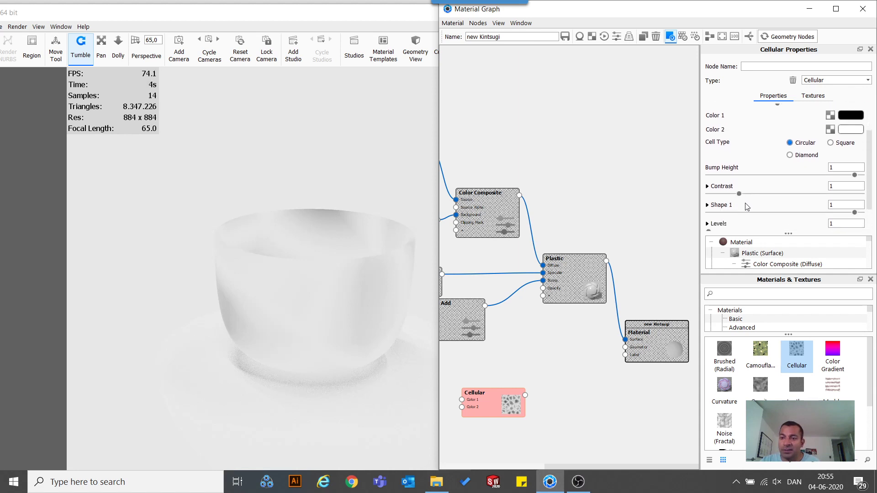
scroll(747, 207, down, 3)
click(707, 153)
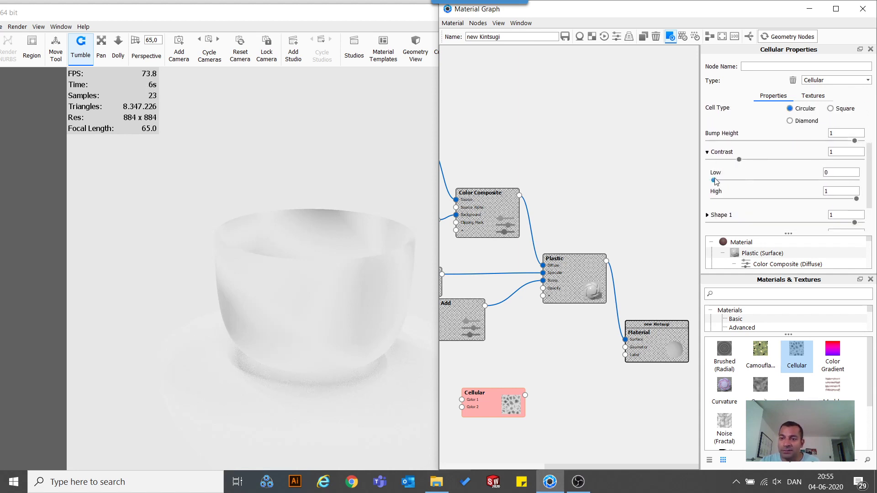
mouse_move(856, 201)
mouse_down()
mouse_move(813, 200)
mouse_move(857, 200)
mouse_up()
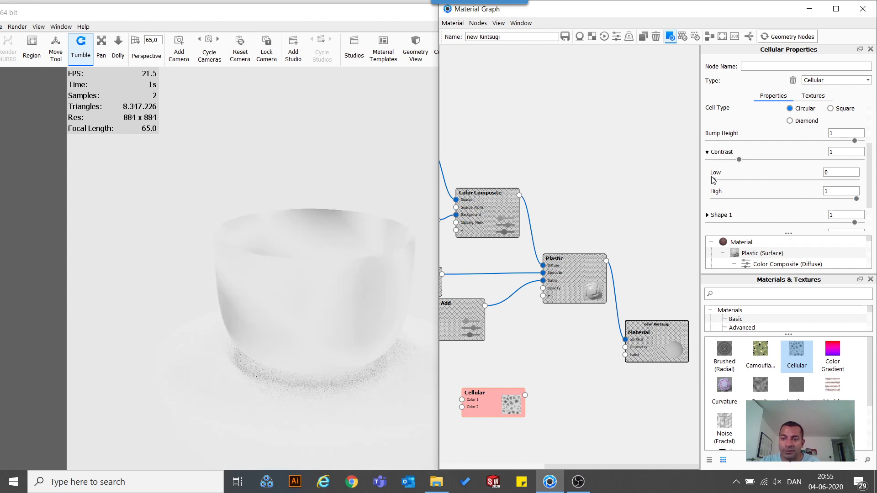
drag(713, 180, 805, 181)
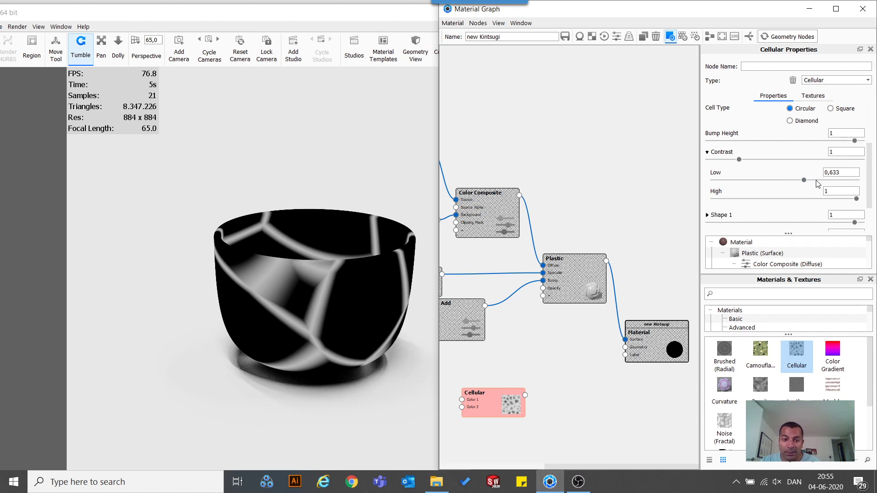
drag(804, 179, 814, 180)
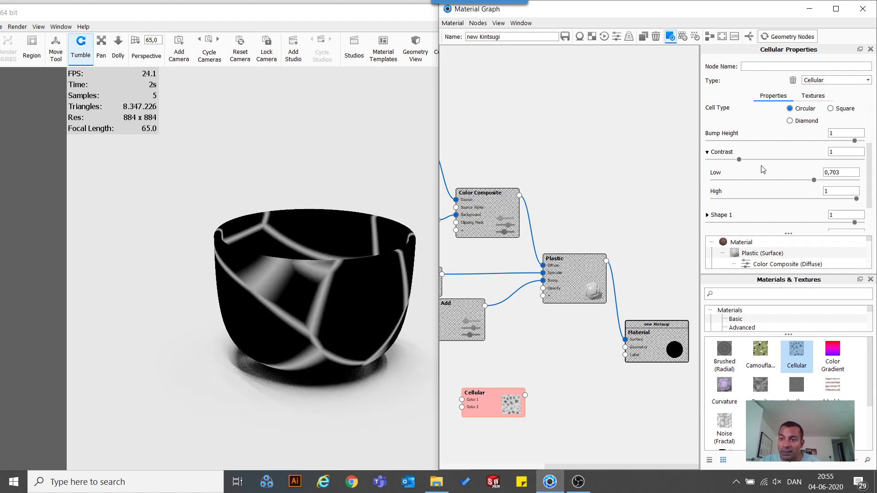
Step: Add 0,051 noise to the cellular pattern and enlarge its scale to 67,8 mm
scroll(762, 170, down, 2)
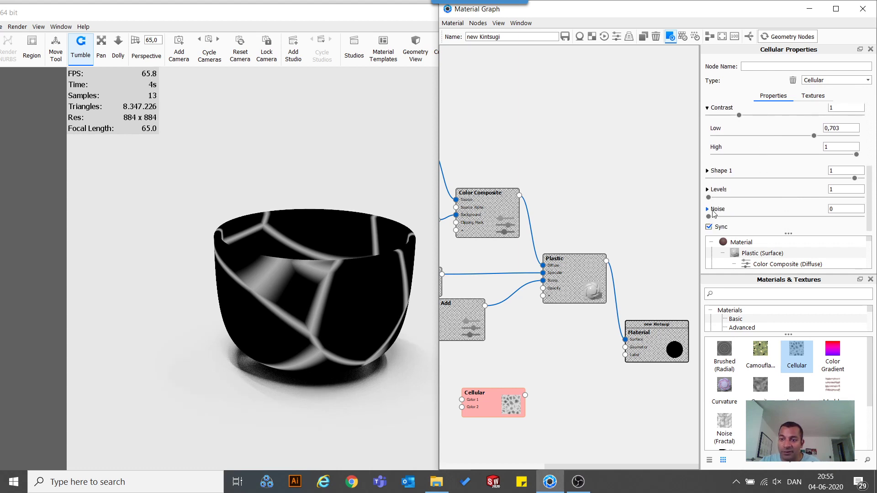
click(713, 217)
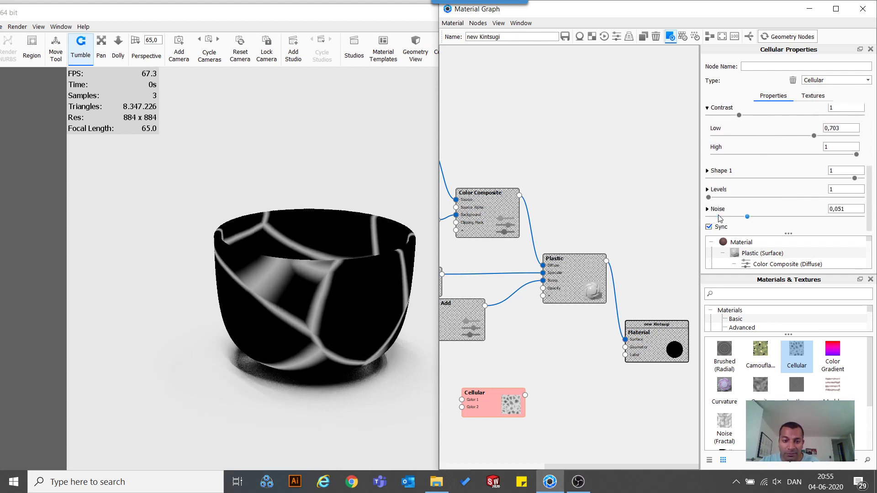
scroll(719, 218, up, 5)
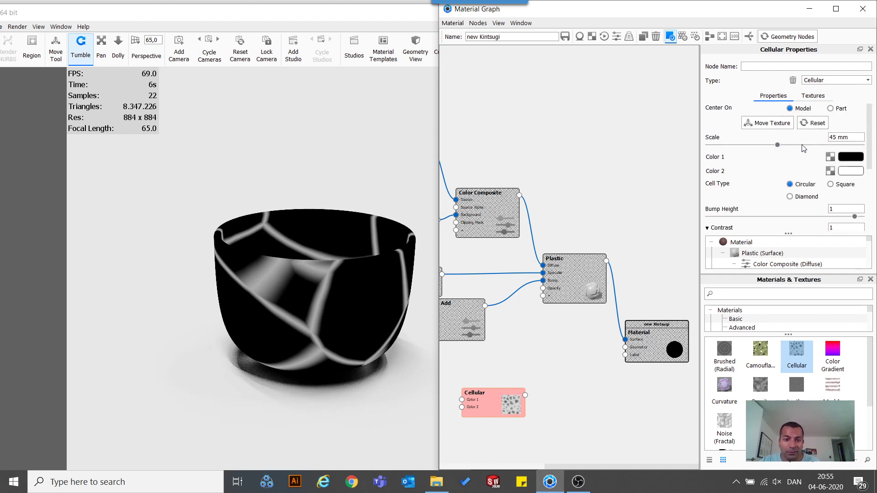
drag(779, 145, 814, 145)
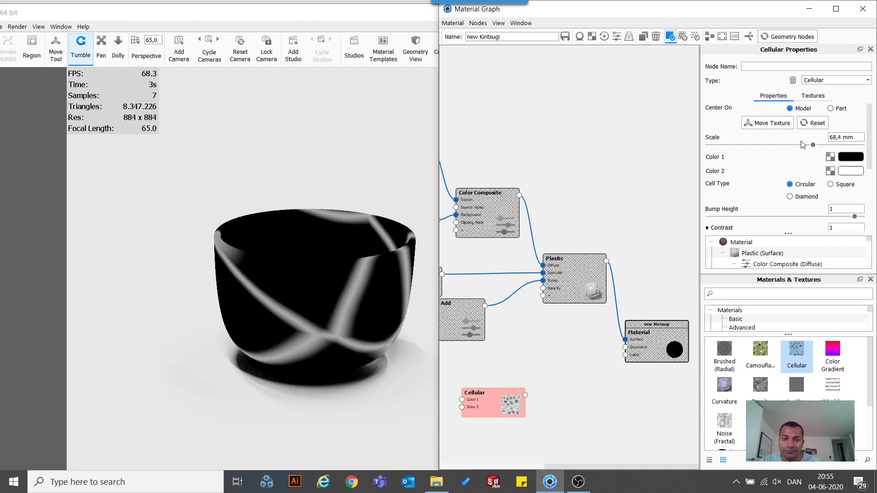
drag(813, 145, 806, 145)
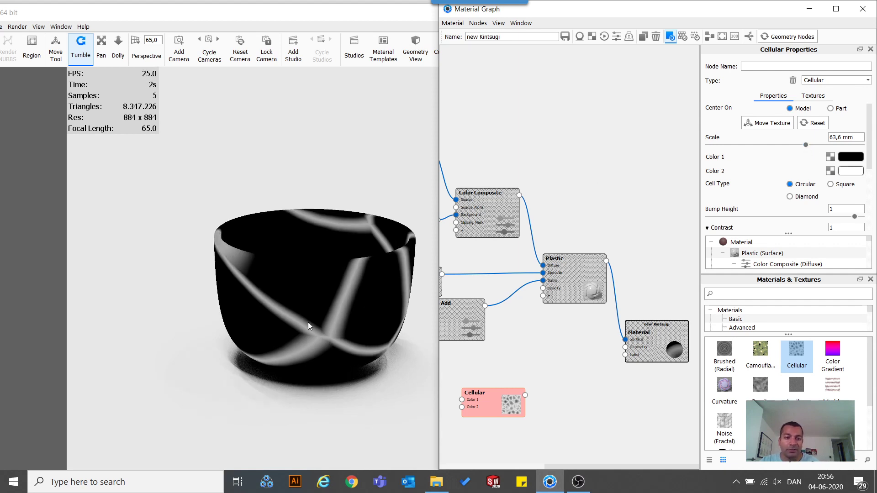
click(352, 365)
drag(393, 387, 166, 354)
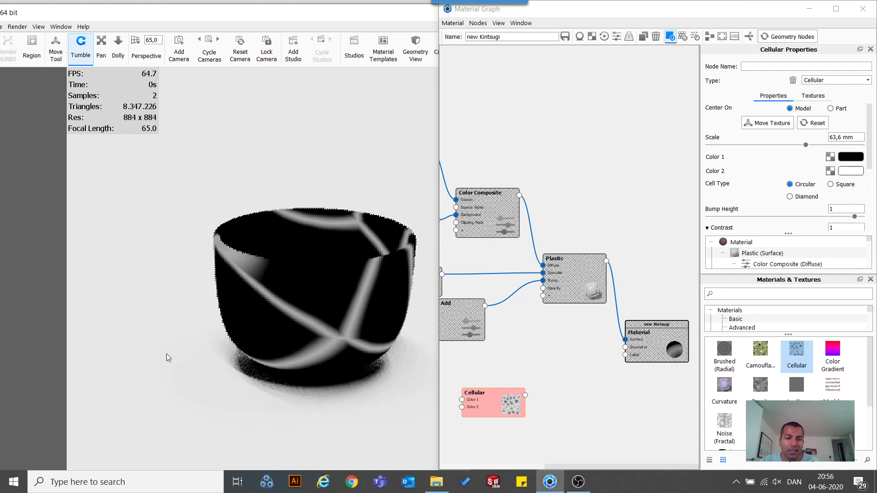
drag(56, 345, 247, 231)
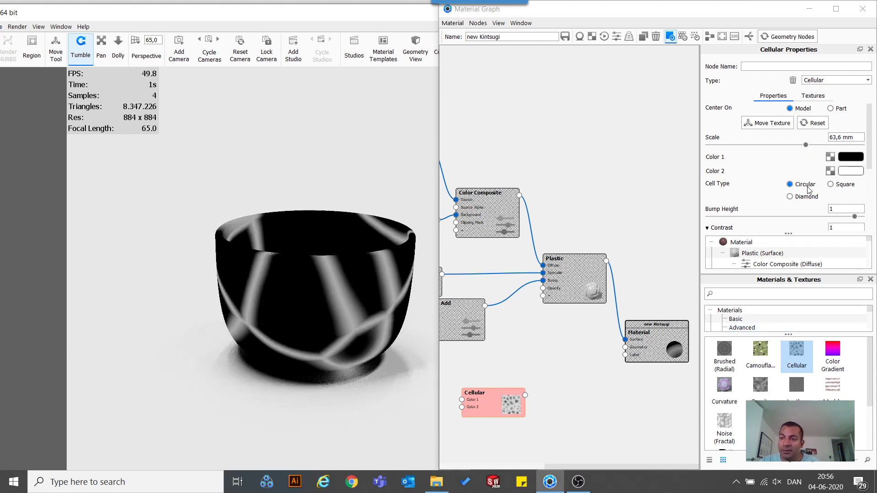
click(807, 146)
drag(806, 145, 812, 145)
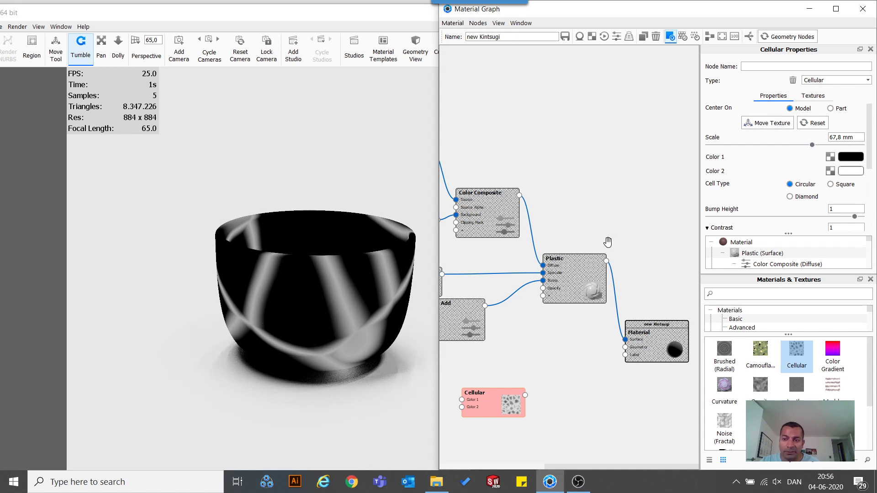
Step: Test shifting the texture upward with Move Texture, undo it, and confirm the original placement
click(770, 123)
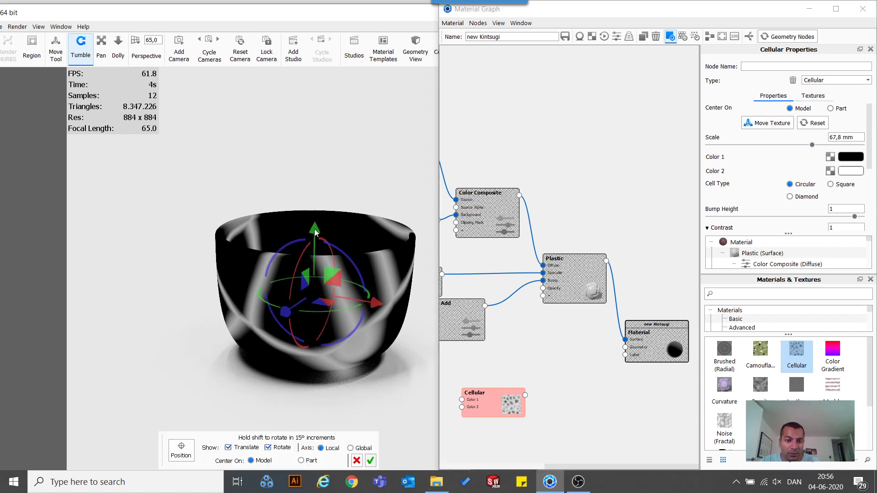
drag(315, 232, 321, 166)
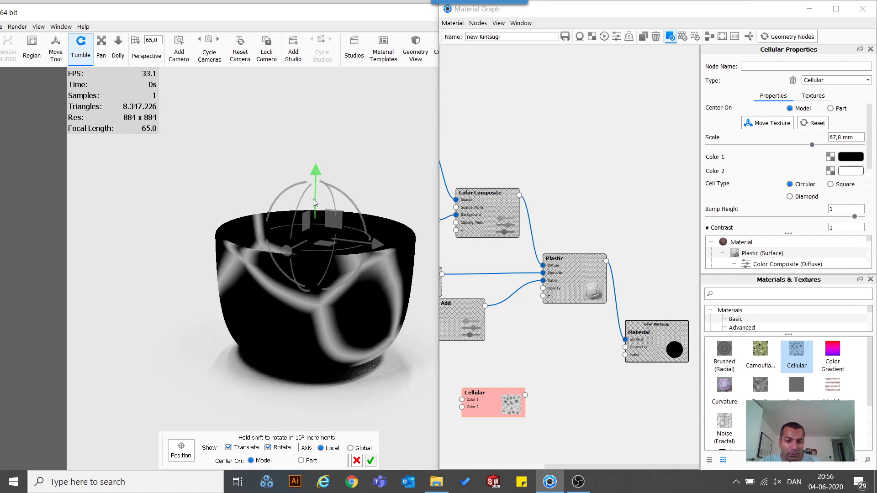
key(ctrl+z)
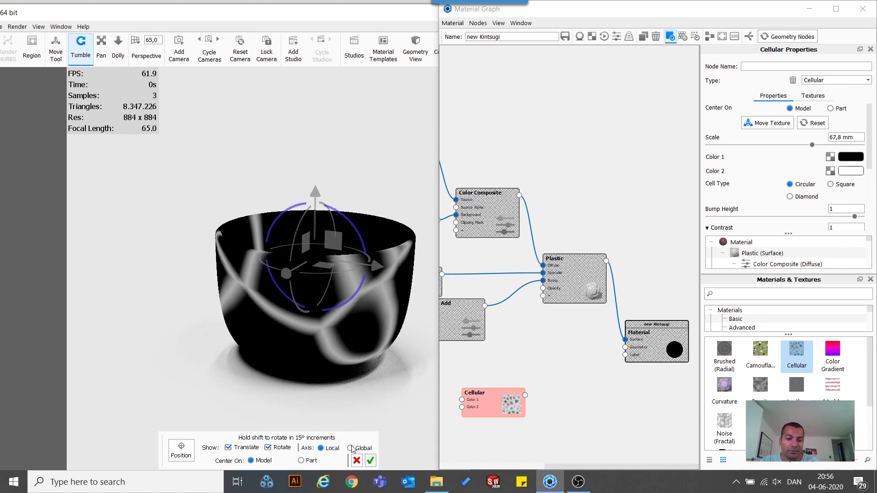
click(370, 461)
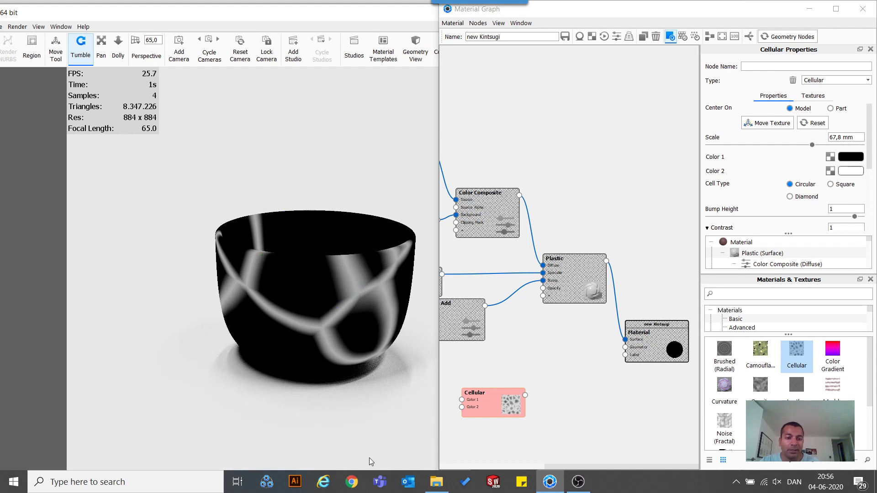
click(523, 363)
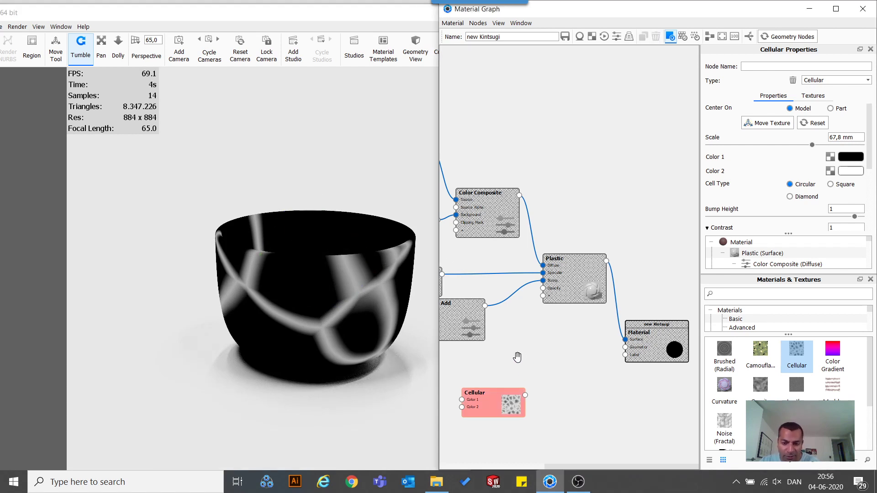
Step: Add a Color Adjust node after the Cellular texture and solo its preview
right_click(520, 352)
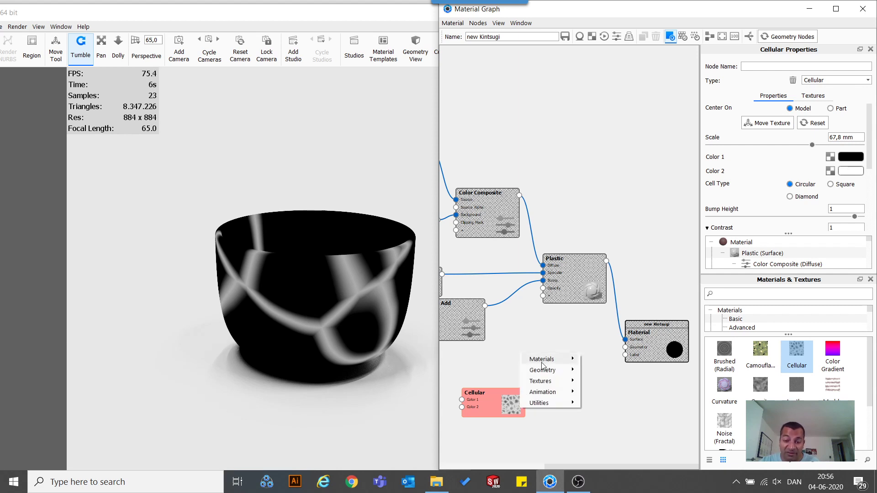
mouse_move(548, 381)
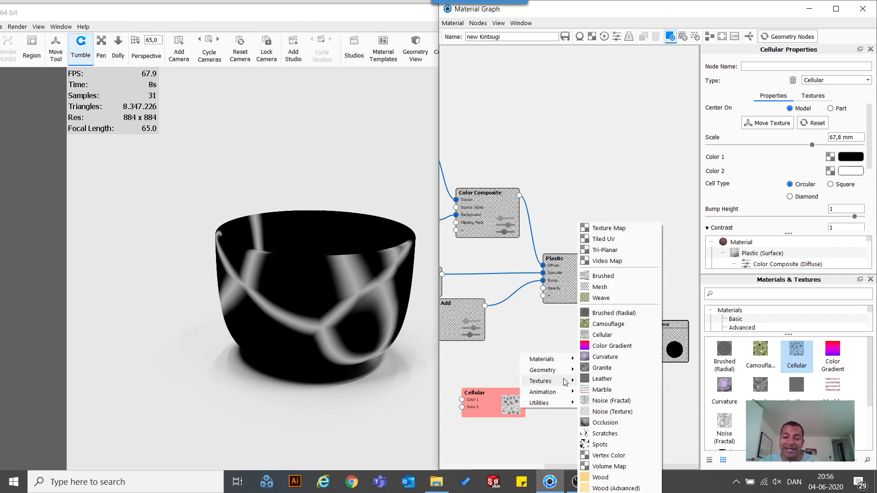
mouse_move(571, 404)
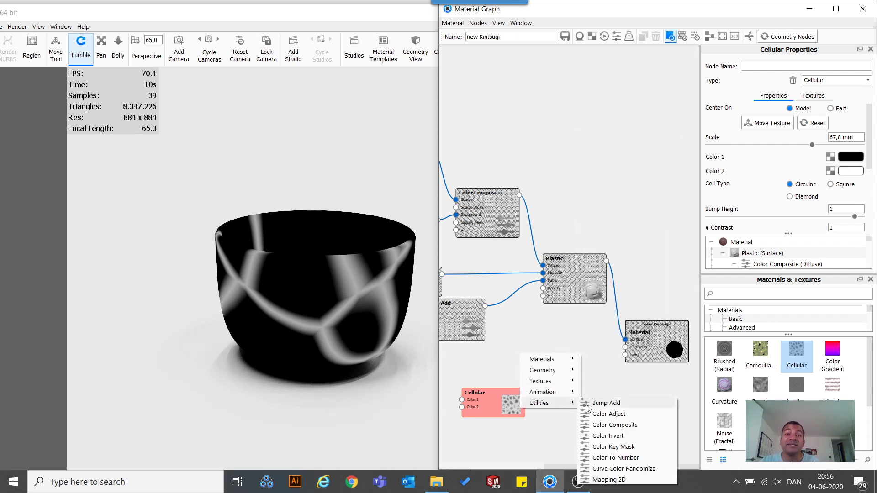
click(608, 414)
drag(512, 409, 520, 364)
click(545, 369)
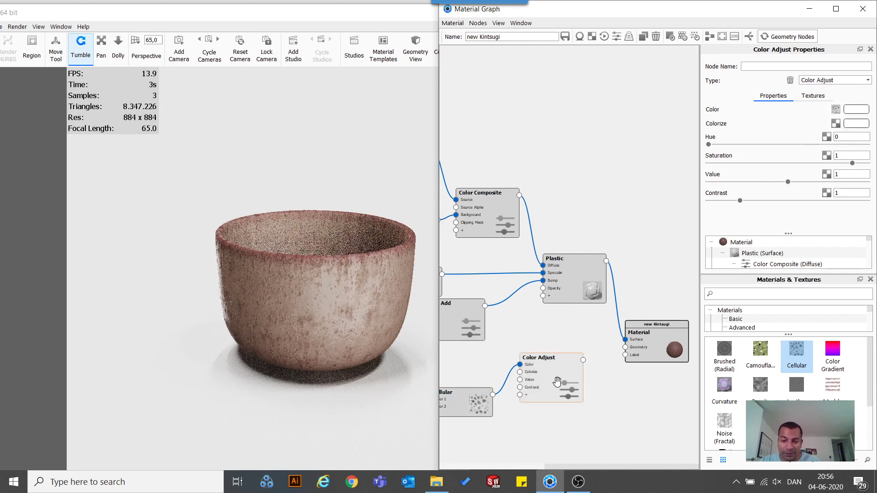
key(s)
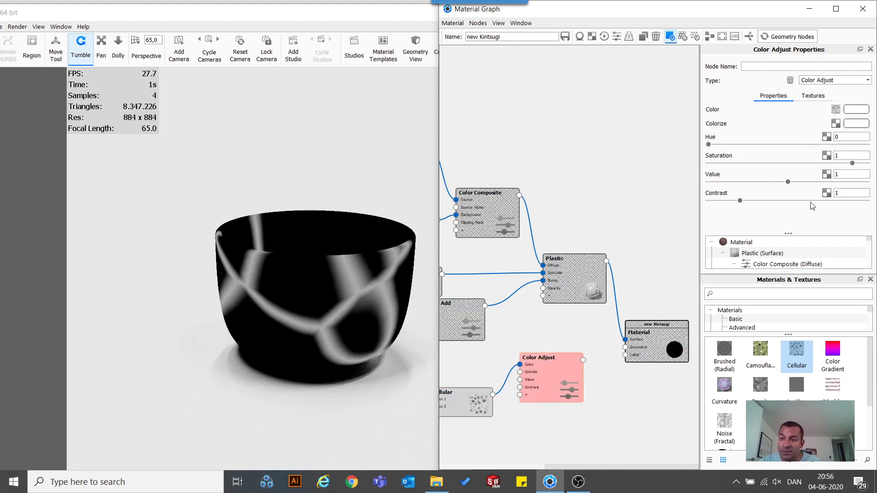
Step: Raise the Color Adjust Value and Contrast so the cracks turn thin and bright
mouse_move(740, 201)
mouse_down()
mouse_move(805, 197)
mouse_move(718, 204)
mouse_move(747, 201)
mouse_up()
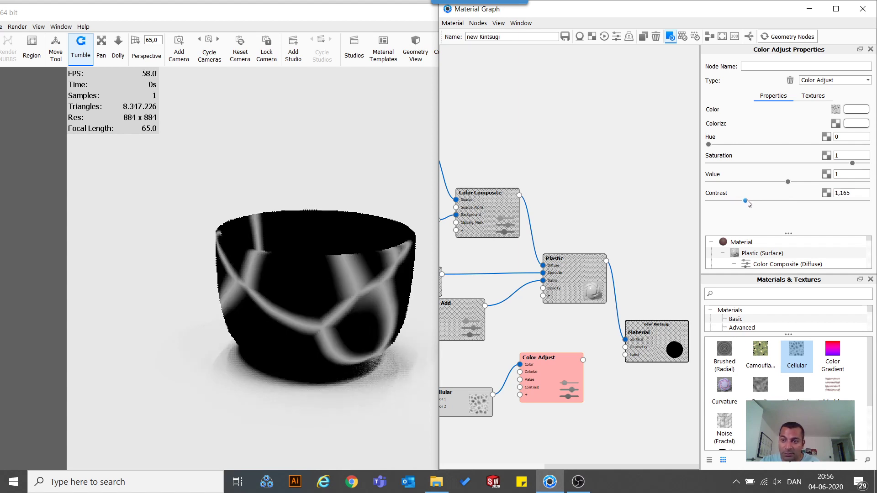
drag(787, 182, 858, 180)
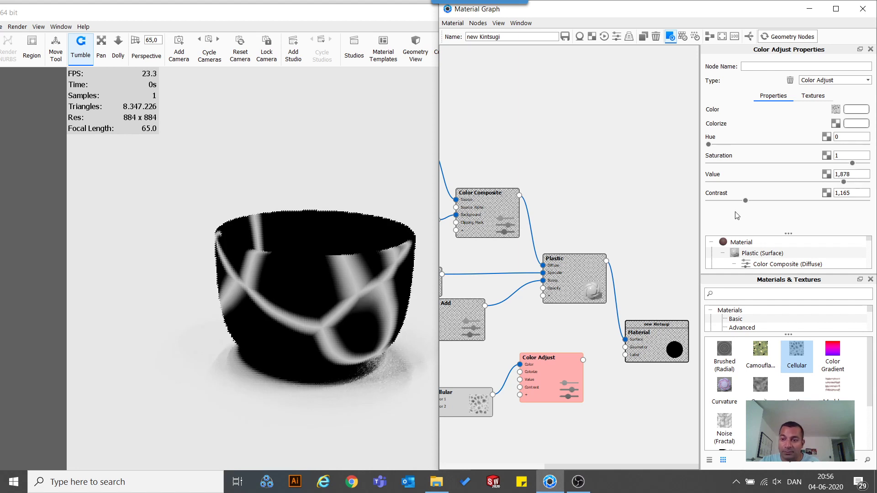
drag(745, 201, 768, 200)
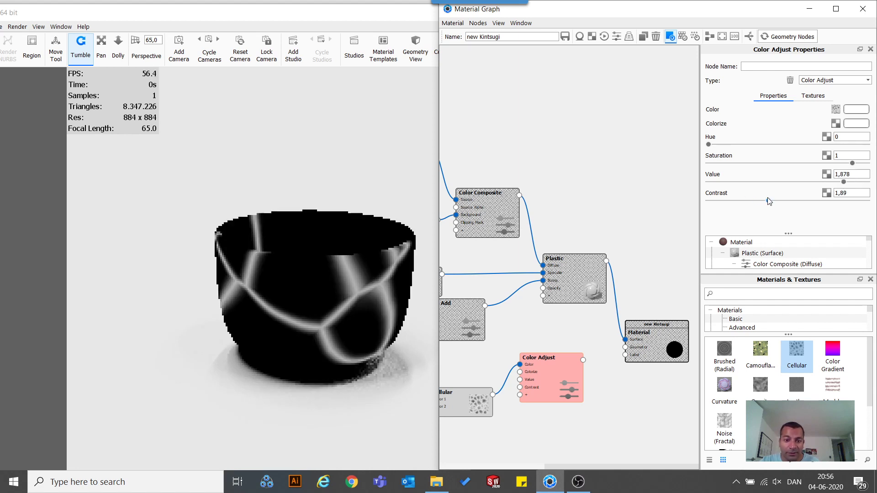
double_click(844, 174)
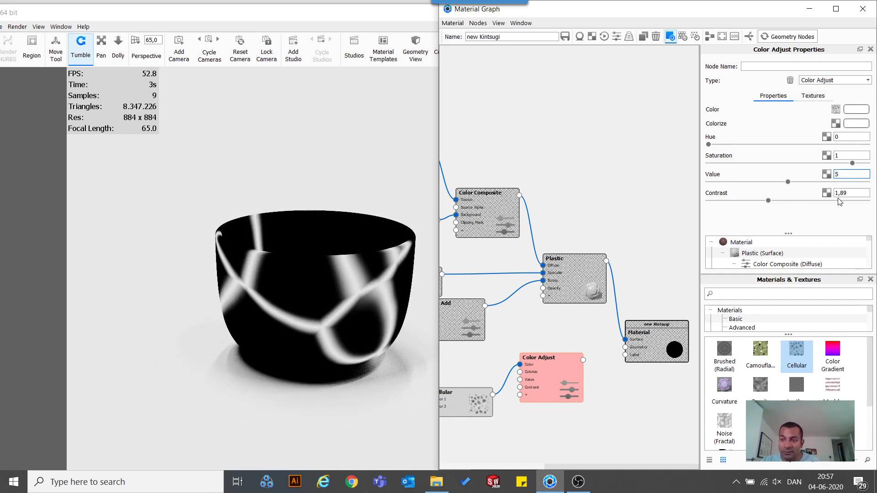
text(5)
key(Tab)
drag(769, 201, 827, 201)
text(5)
key(Return)
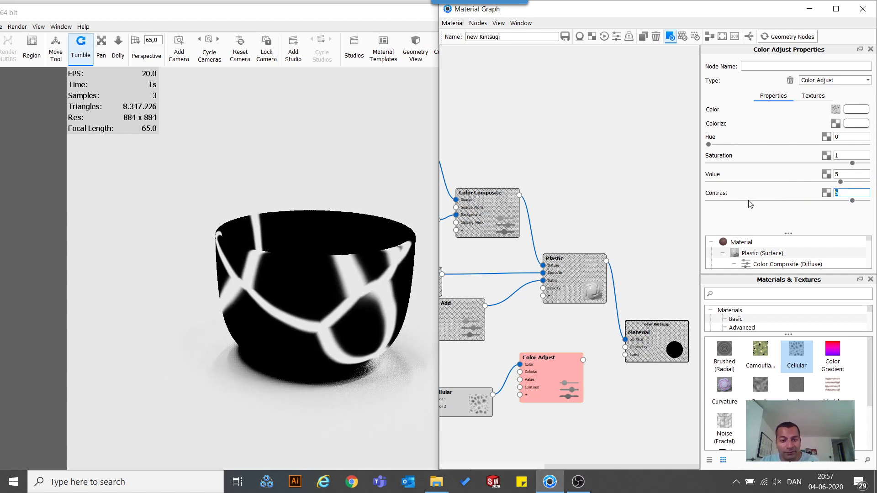
Step: Set the Color Adjust Value to 3,5 and turn off the solo preview
click(840, 182)
key(Down)
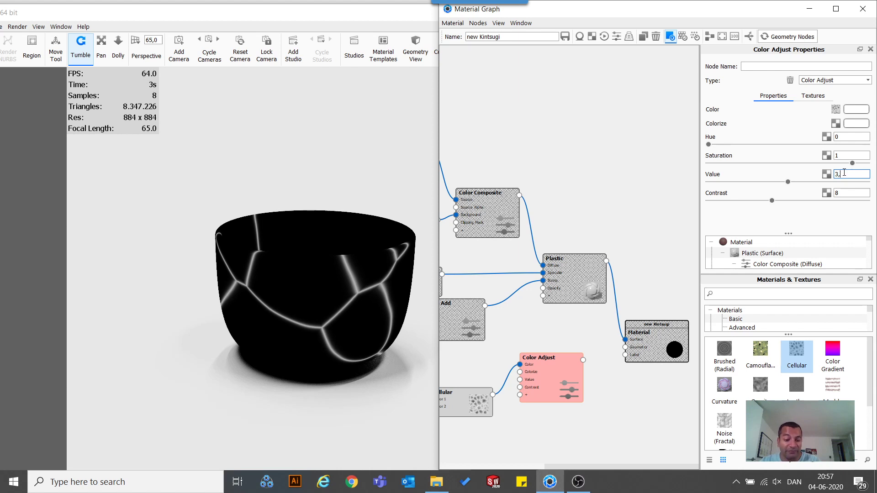
text(5)
key(Return)
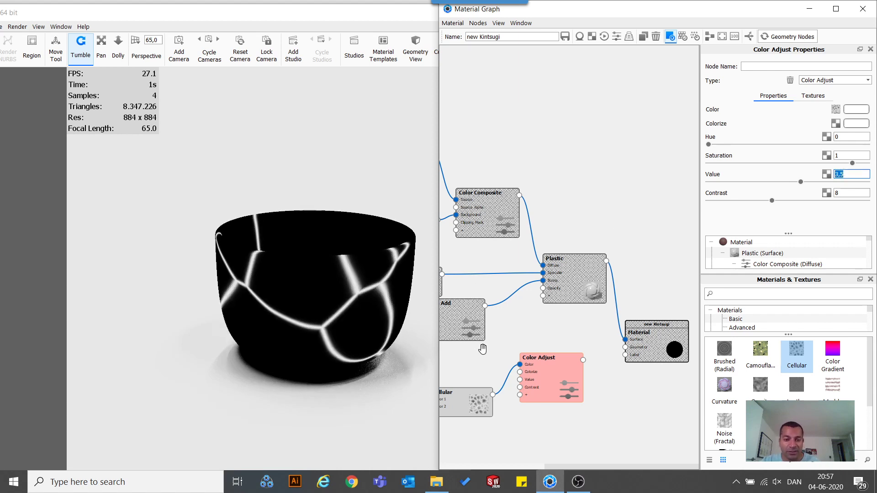
click(549, 380)
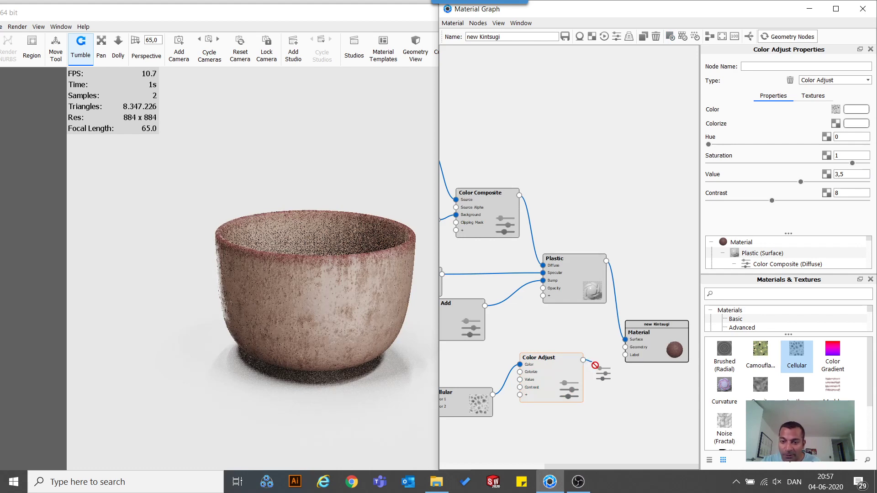
Step: Add a Metal node and connect the Color Adjust crack mask to its Opacity
click(584, 361)
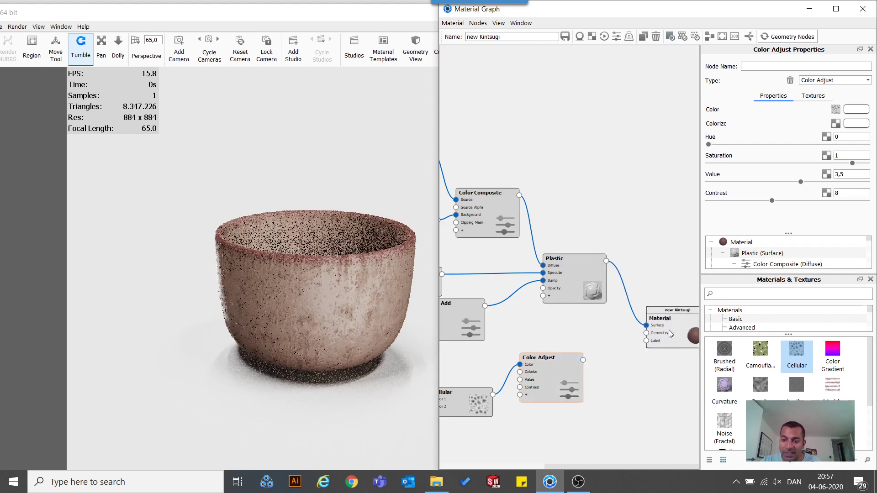
drag(549, 385, 536, 386)
right_click(594, 394)
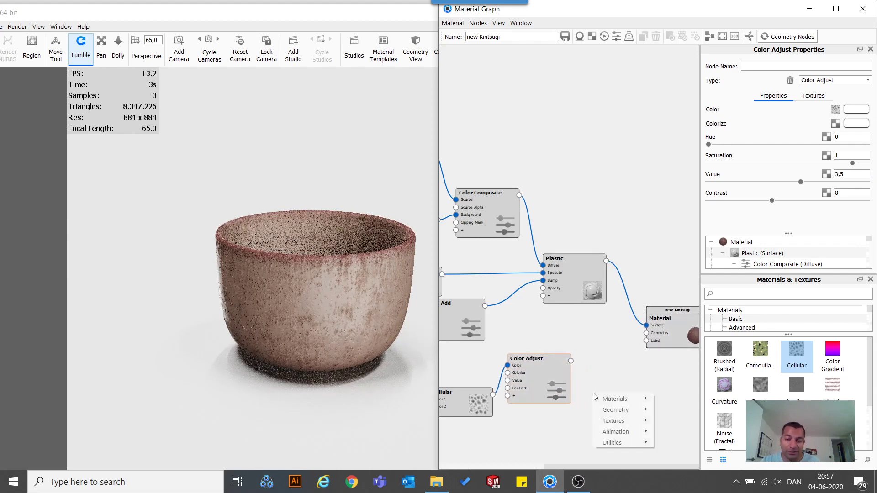
mouse_move(621, 400)
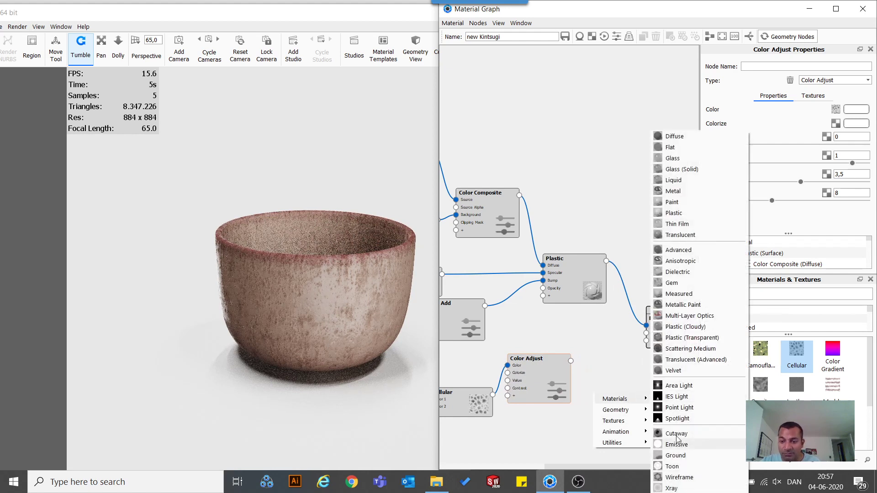
click(673, 191)
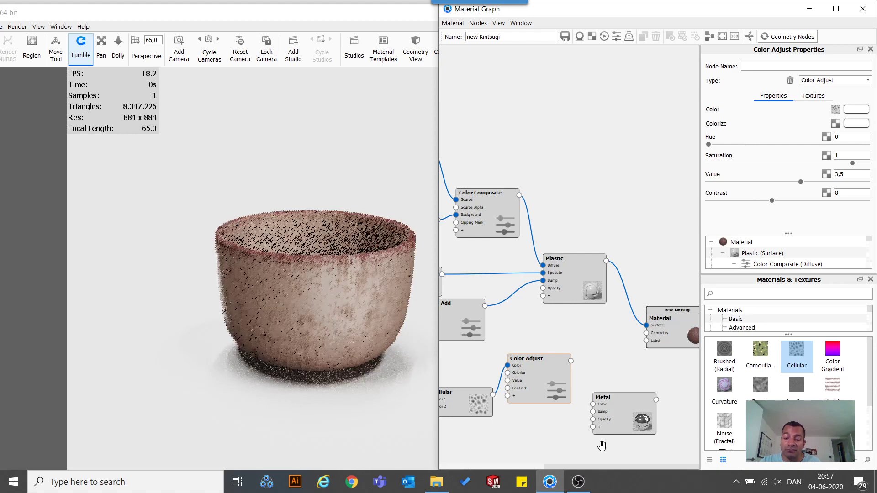
drag(539, 379, 466, 411)
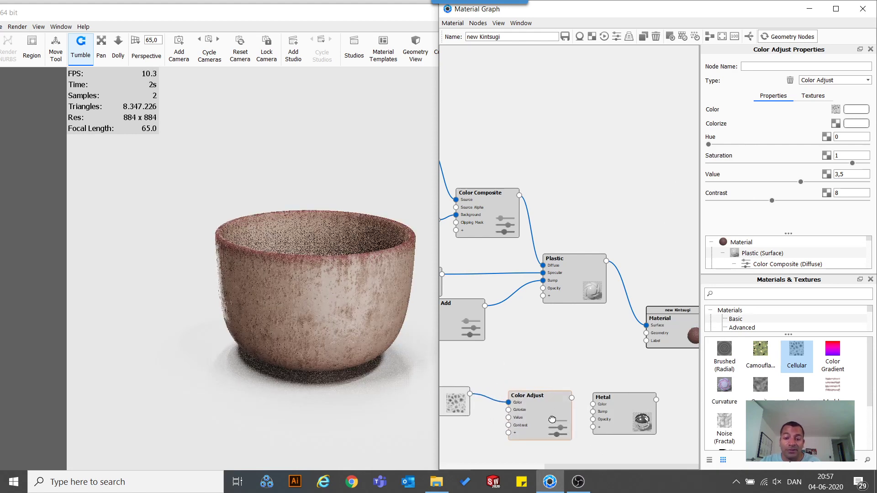
drag(531, 415, 516, 412)
drag(616, 423, 565, 397)
mouse_move(622, 387)
mouse_down()
mouse_move(602, 375)
mouse_move(610, 377)
mouse_up()
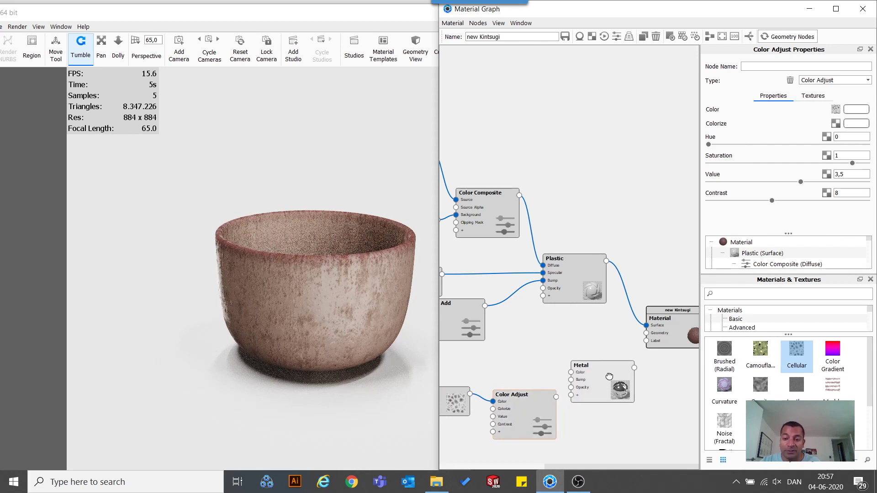
drag(659, 323, 675, 320)
drag(543, 416, 573, 392)
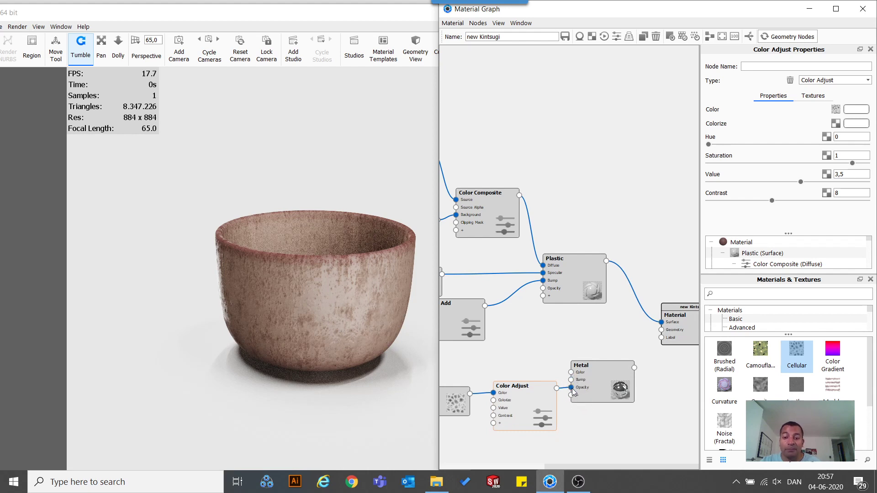
Step: Set the Metal node's type to Measured with the Gold preset
click(593, 382)
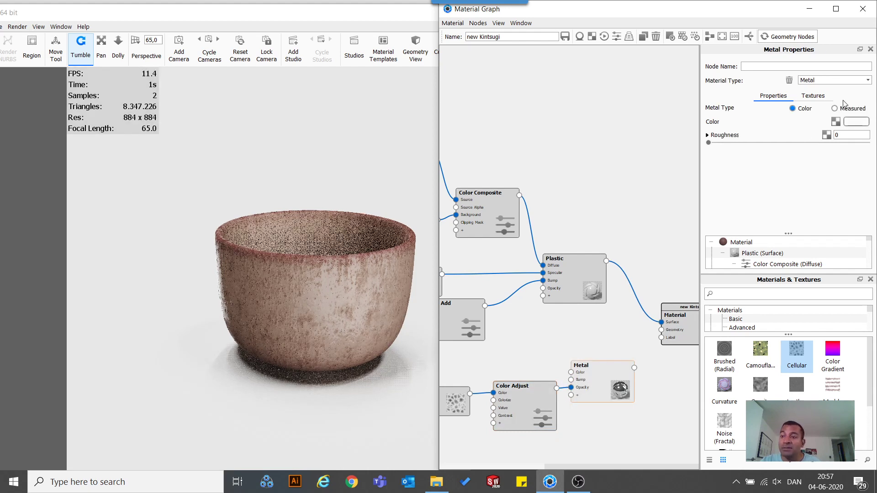
click(835, 109)
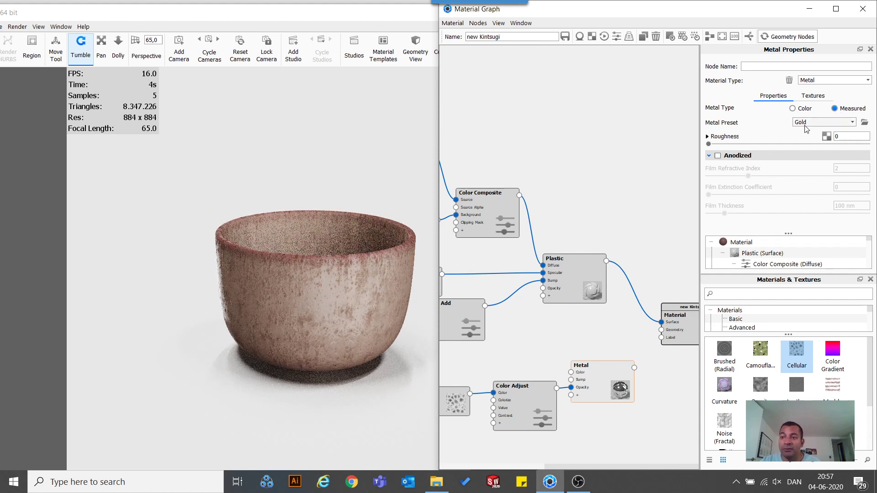
click(812, 96)
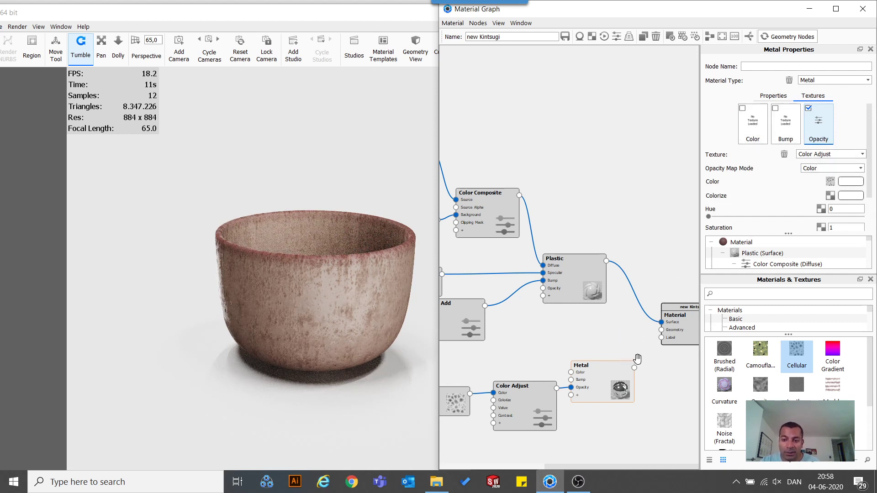
Step: Connect the Metal to the Material's Label input and reduce the Cellular scale to 56,2 mm
drag(635, 369, 662, 339)
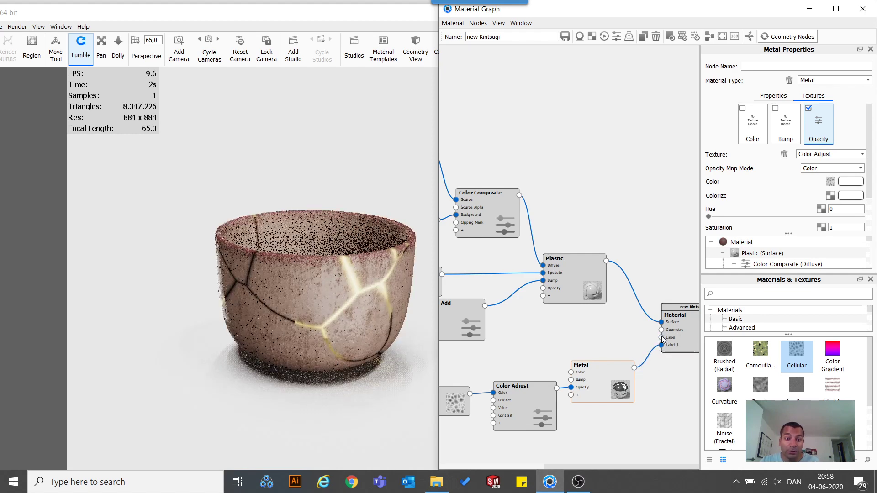
drag(390, 341, 182, 342)
click(456, 402)
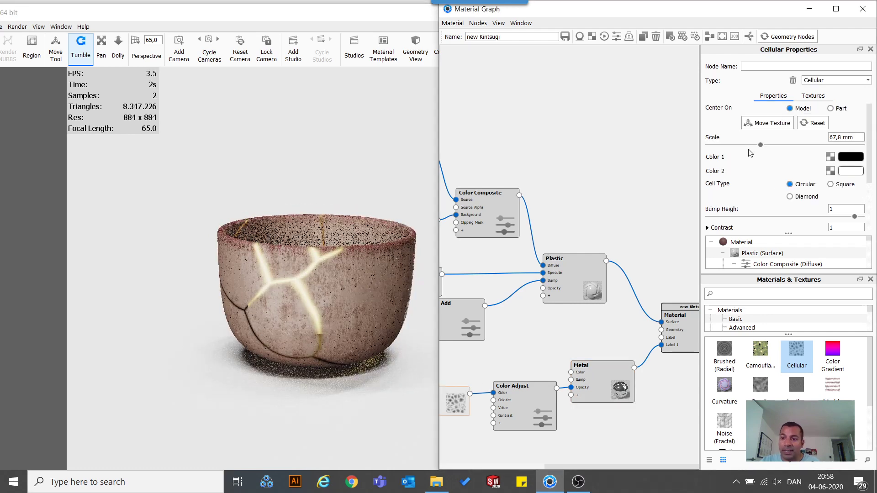
mouse_move(764, 144)
mouse_down()
mouse_move(778, 144)
mouse_move(753, 147)
mouse_up()
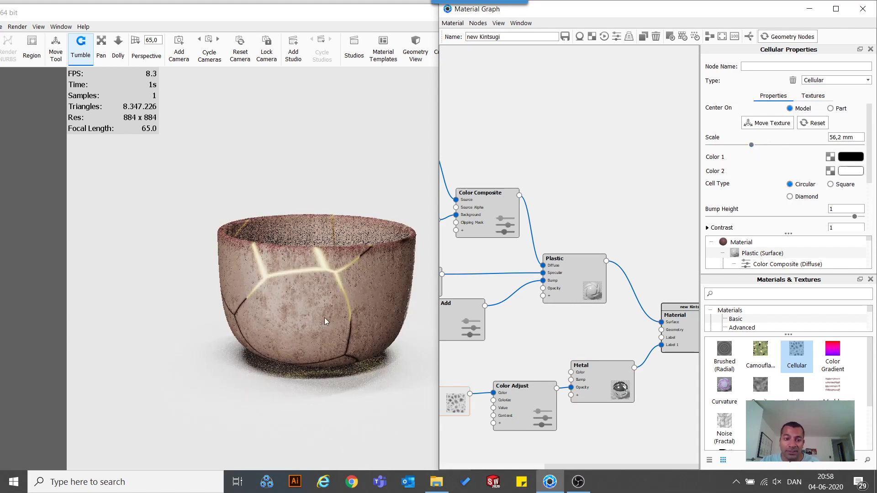
click(395, 413)
mouse_move(393, 409)
mouse_down()
mouse_move(324, 410)
mouse_move(402, 402)
mouse_up()
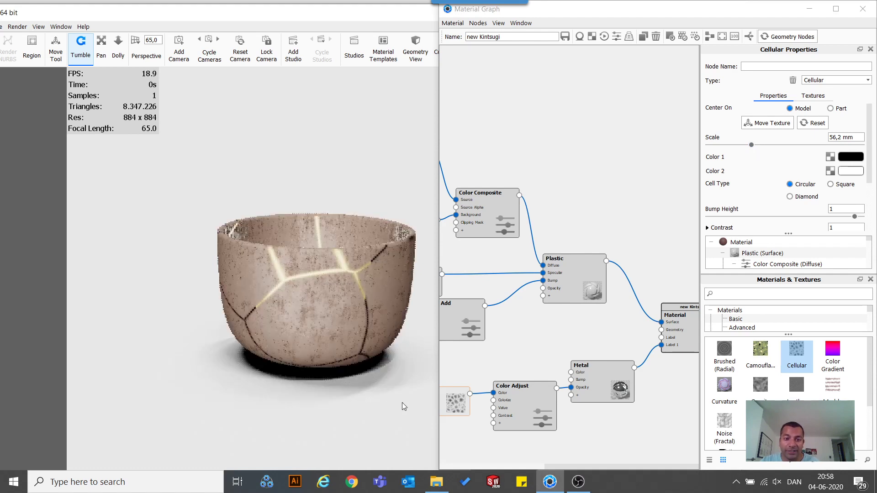
Step: Tidy the Metal, Color Adjust, Cellular and Material nodes in the graph
drag(601, 374, 586, 368)
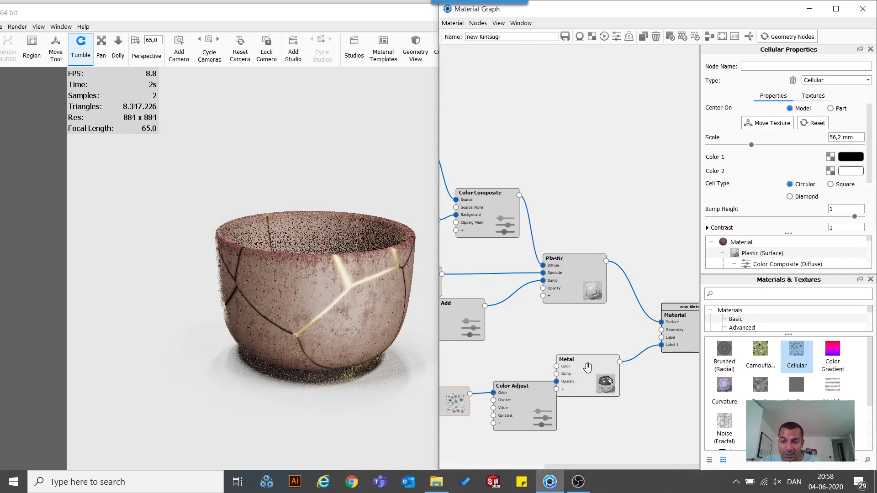
drag(536, 389, 514, 420)
drag(459, 411, 450, 408)
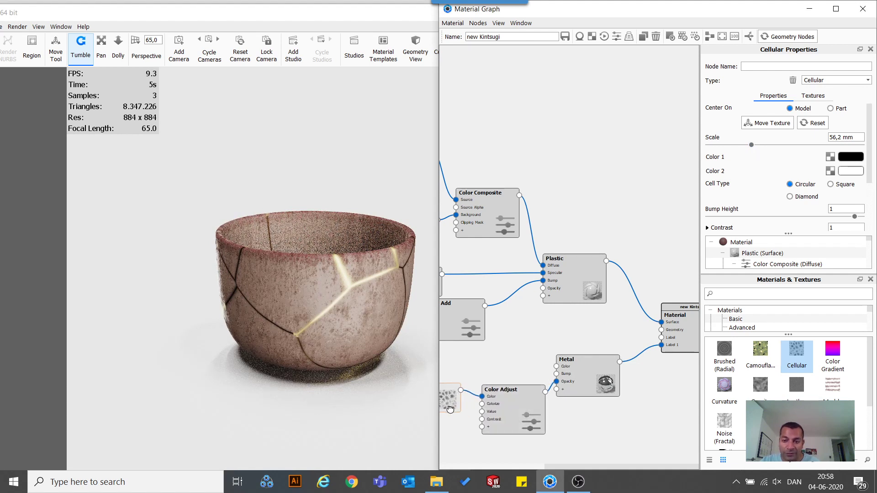
drag(683, 336, 687, 317)
drag(514, 401, 511, 414)
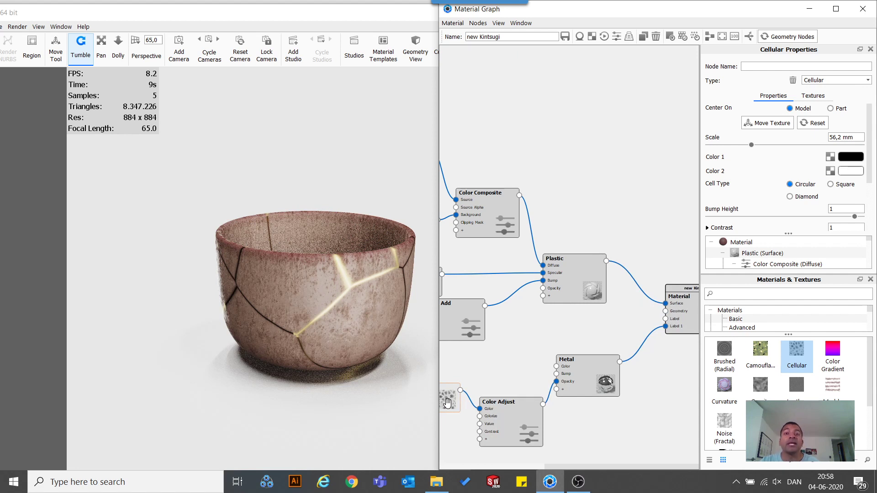
Step: Add a Displace geometry node driven by the Color Adjust crack mask
right_click(525, 349)
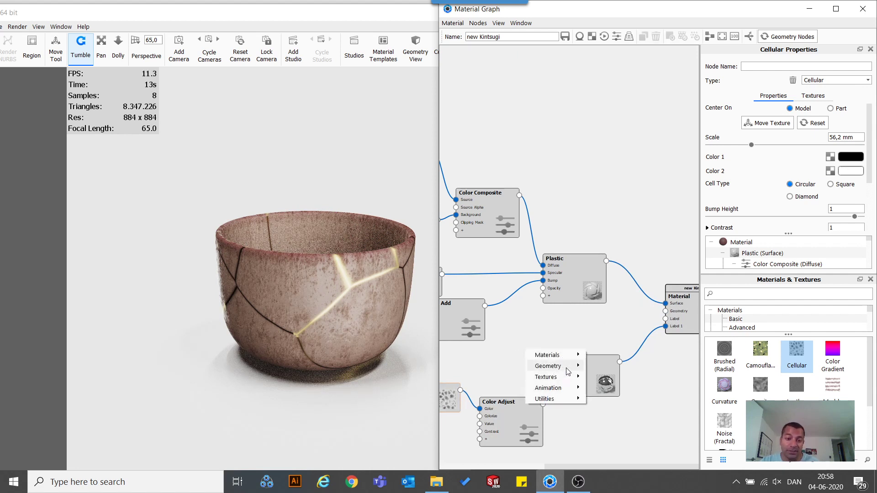
mouse_move(567, 371)
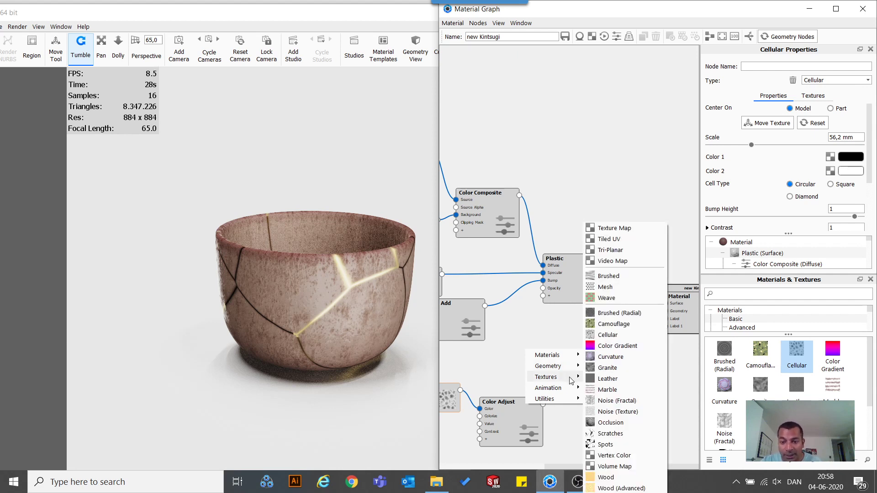
click(598, 370)
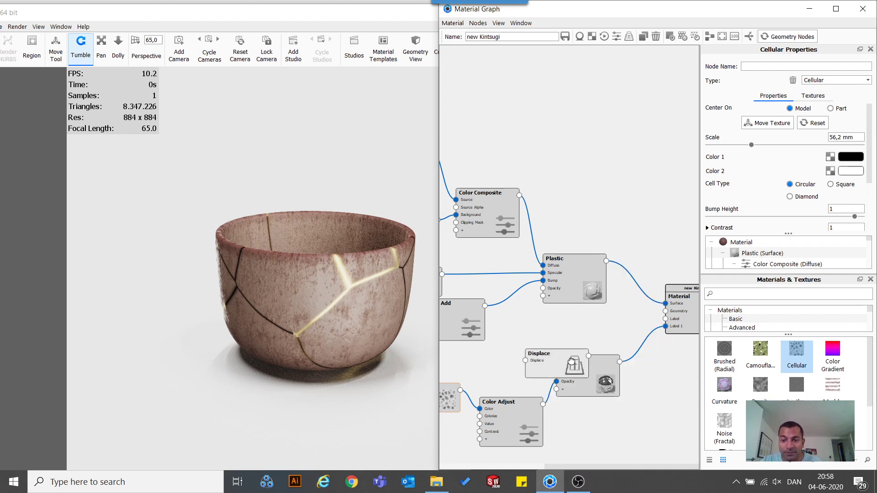
drag(571, 361, 589, 330)
drag(459, 390, 546, 328)
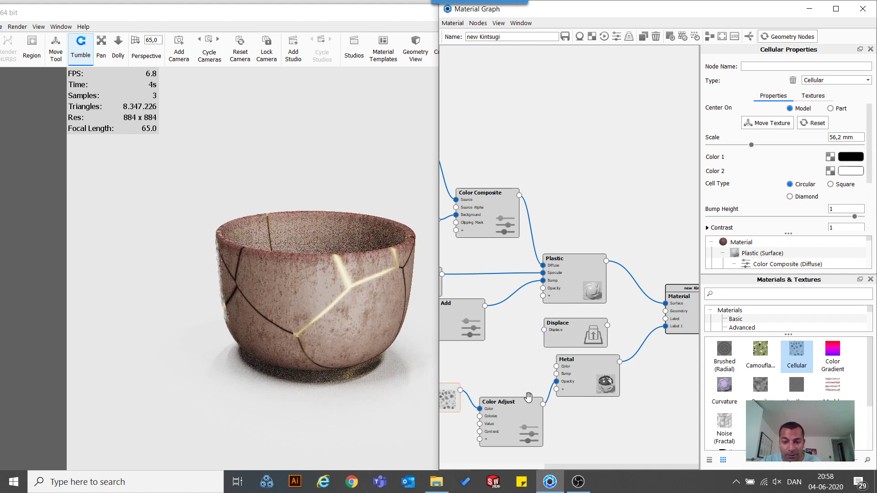
drag(542, 404, 544, 329)
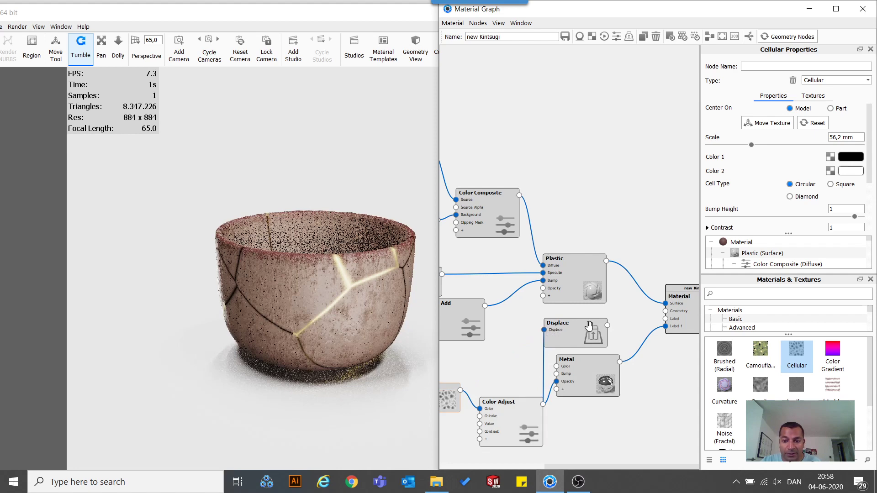
Step: Set the Displace Height to 1 mm and Triangle Size to 0,1 mm
click(589, 326)
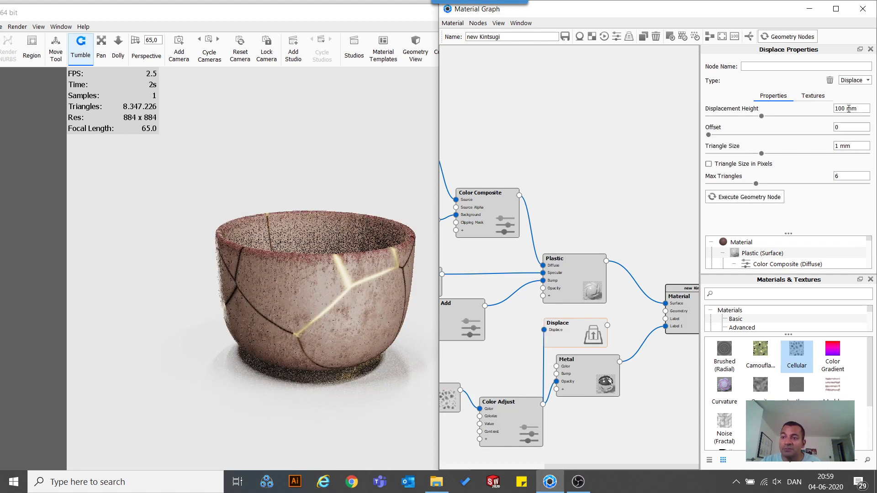
click(848, 109)
text(1)
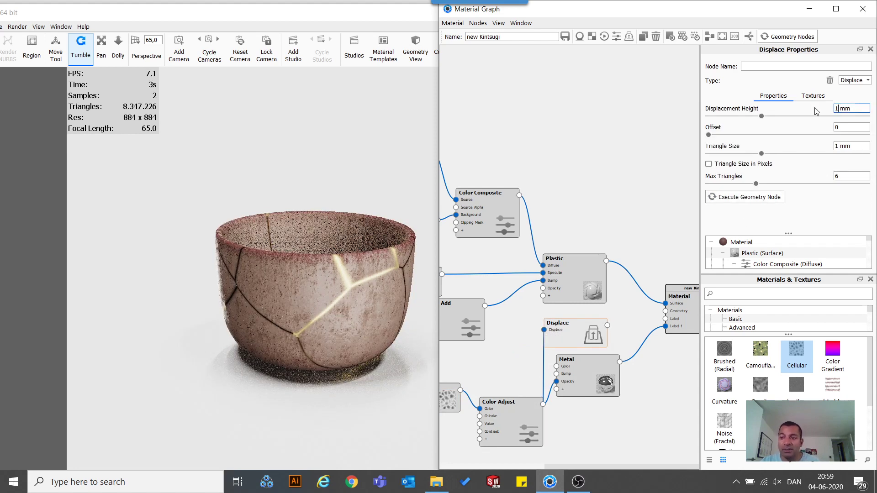
click(836, 146)
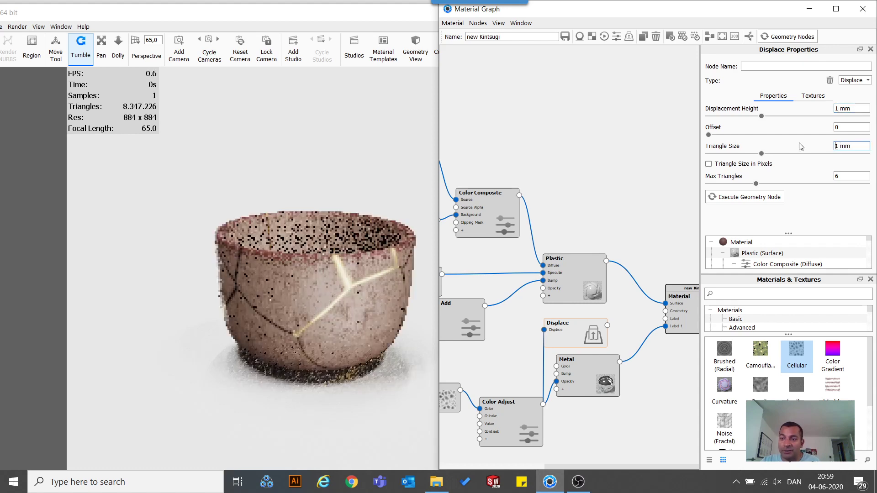
text(0,)
key(Return)
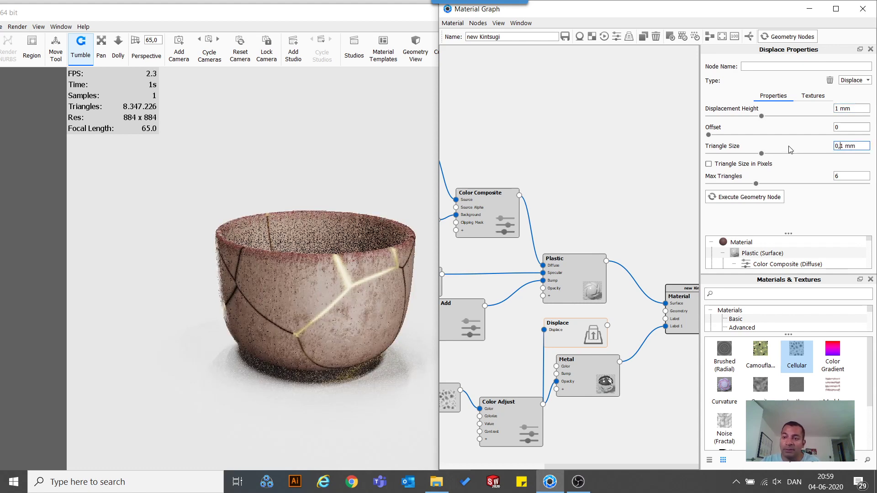
click(548, 374)
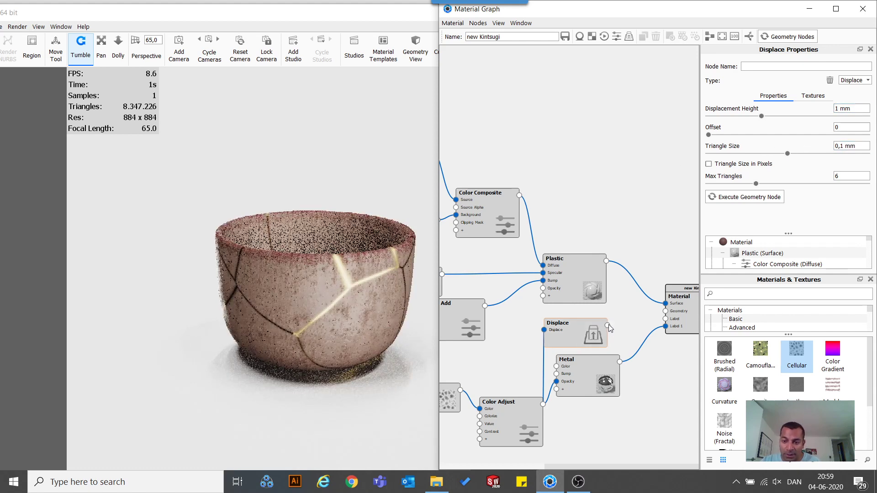
Step: Link Displace to the Material's Geometry input and compute the displaced cup geometry
drag(607, 325, 669, 315)
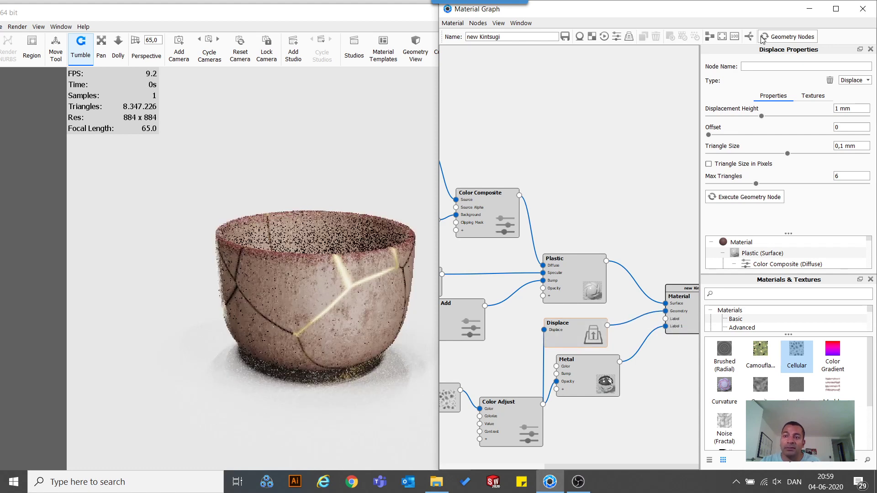
click(783, 37)
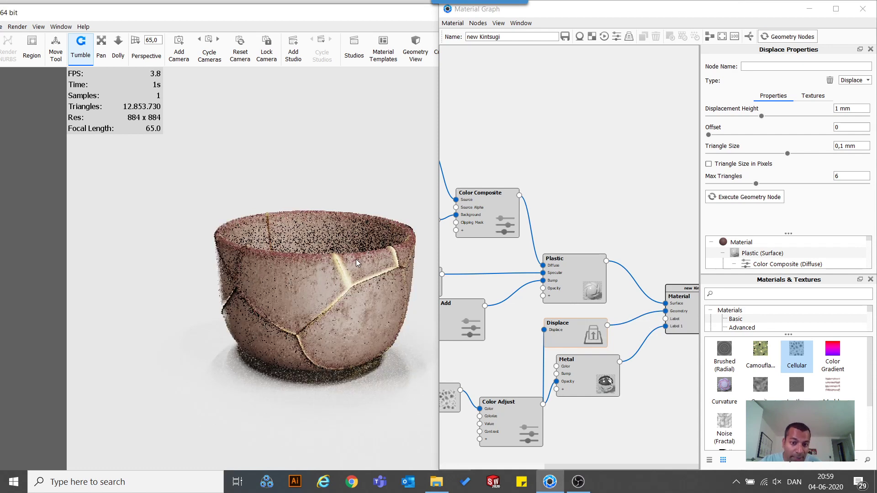
drag(233, 356, 104, 354)
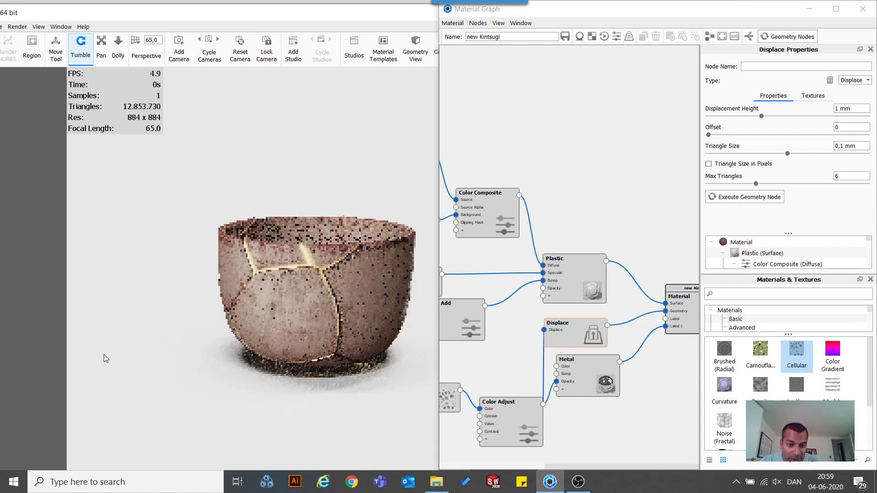
drag(276, 373, 305, 394)
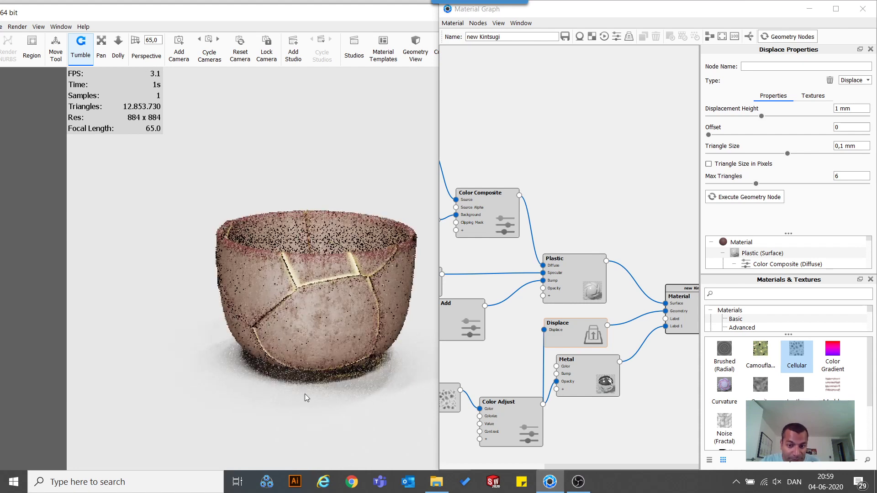
drag(498, 402, 484, 398)
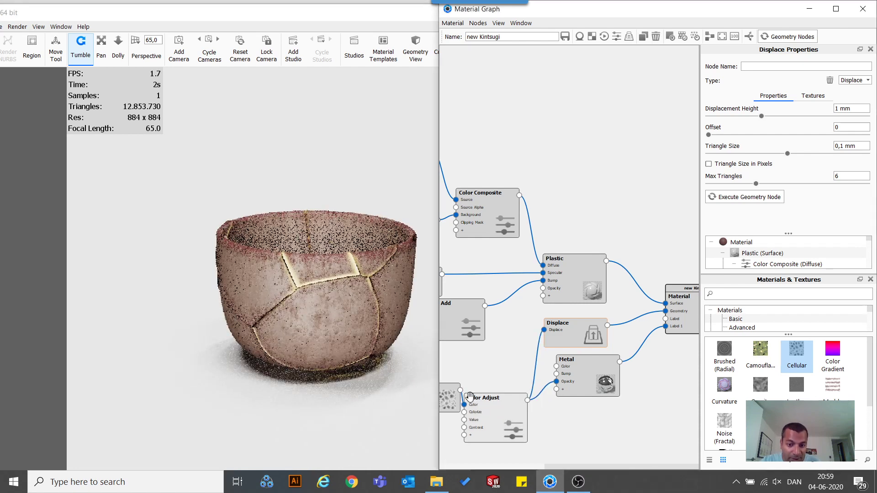
Step: Insert a Color Composite node on the mask-to-Displace link and rearrange the surrounding nodes
right_click(533, 368)
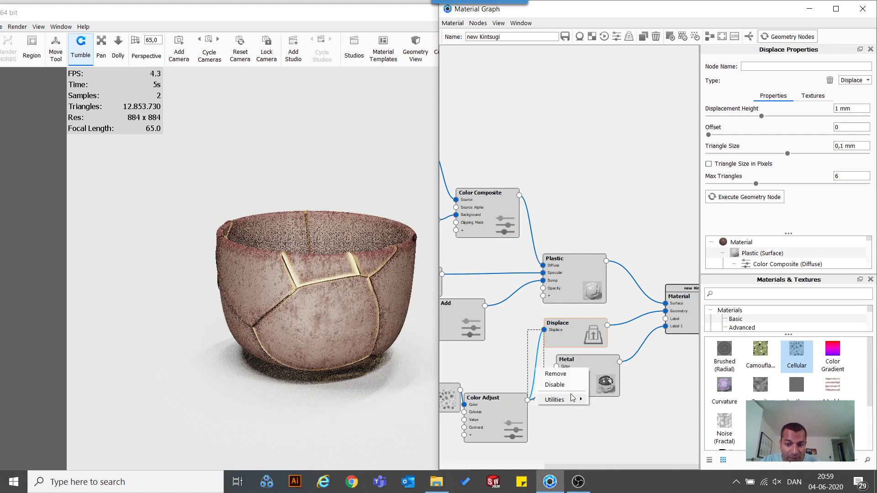
mouse_move(572, 398)
click(610, 411)
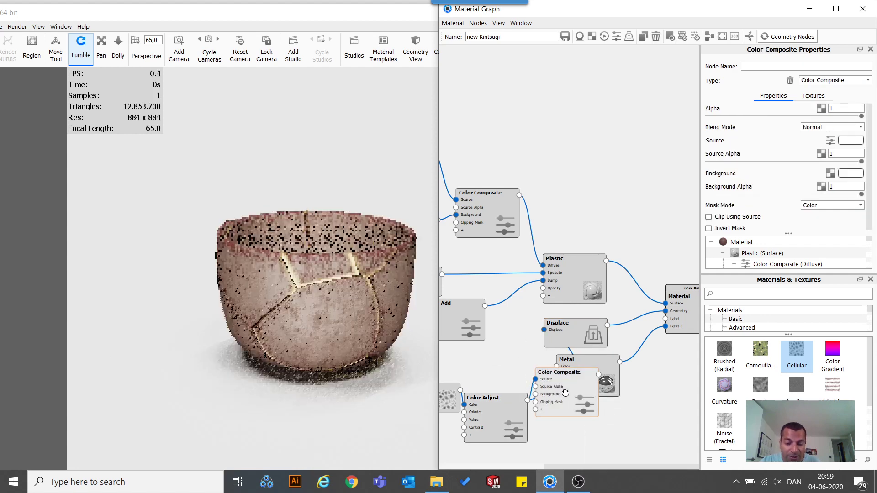
drag(559, 337, 586, 336)
drag(581, 387, 591, 385)
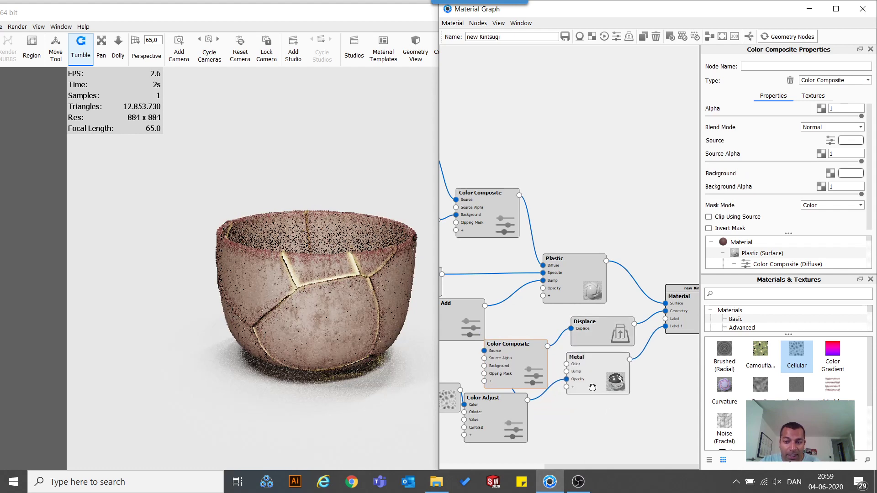
drag(469, 445, 483, 462)
drag(456, 404, 450, 431)
right_click(454, 395)
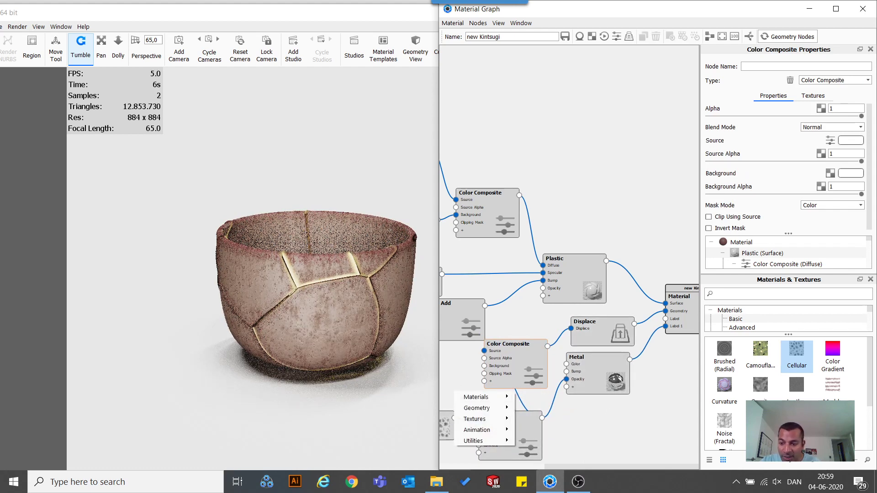
key(Escape)
Step: Add a Noise texture as the Color Composite background, blended with Multiply
drag(724, 421, 457, 395)
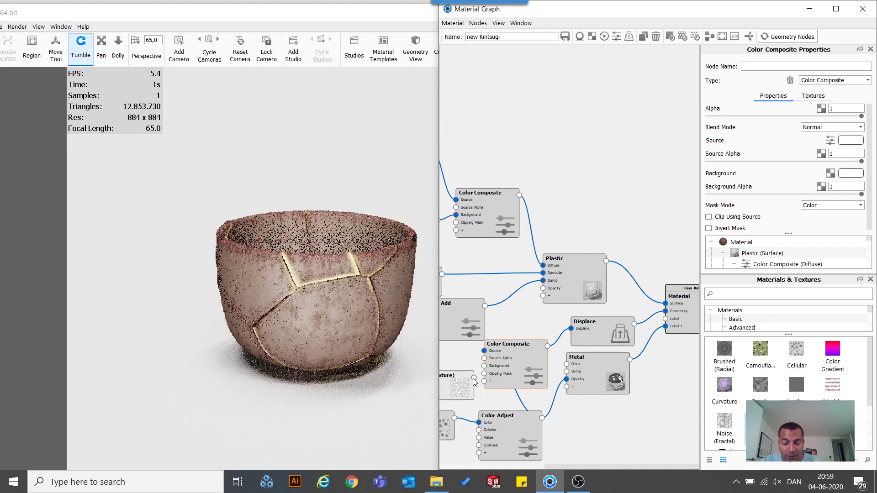
click(463, 383)
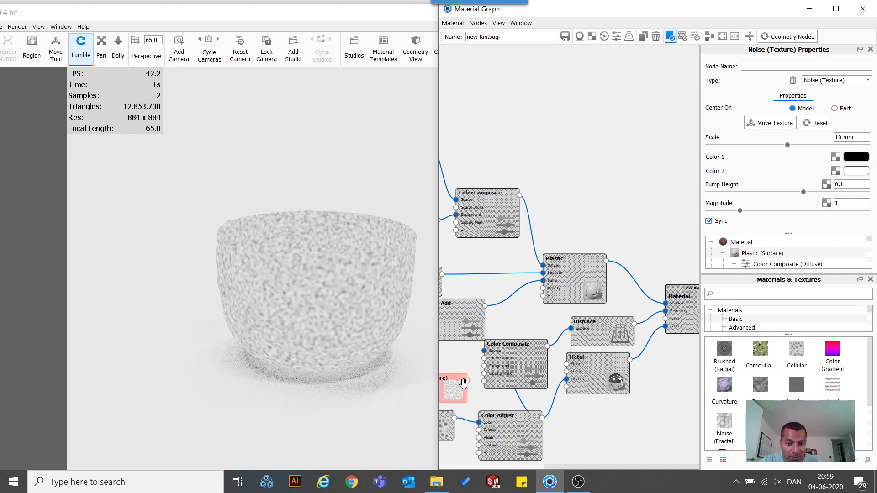
click(463, 383)
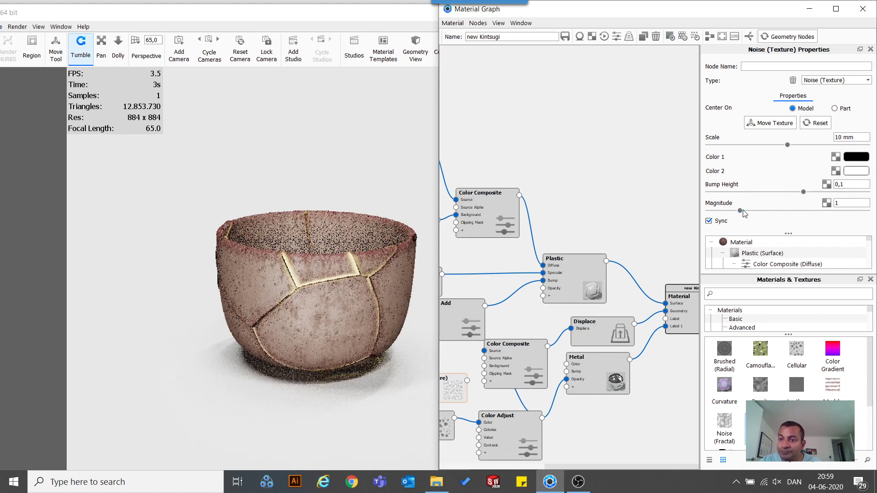
drag(451, 378, 485, 366)
click(521, 352)
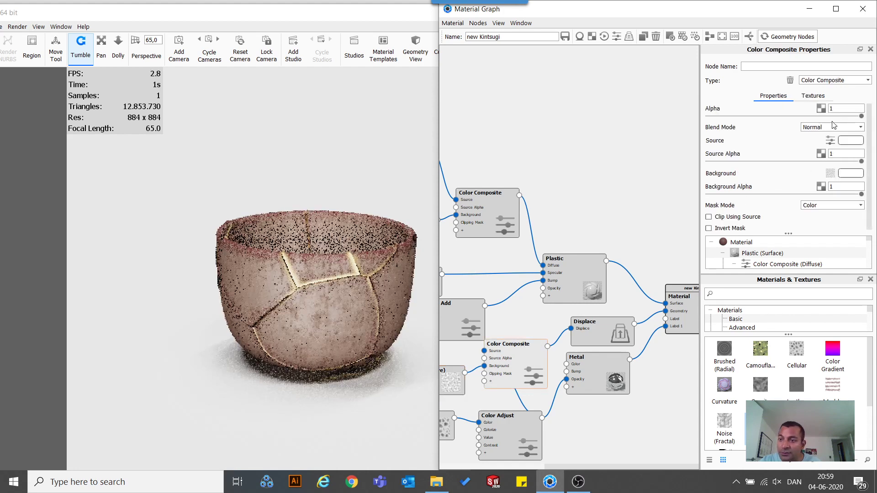
click(832, 127)
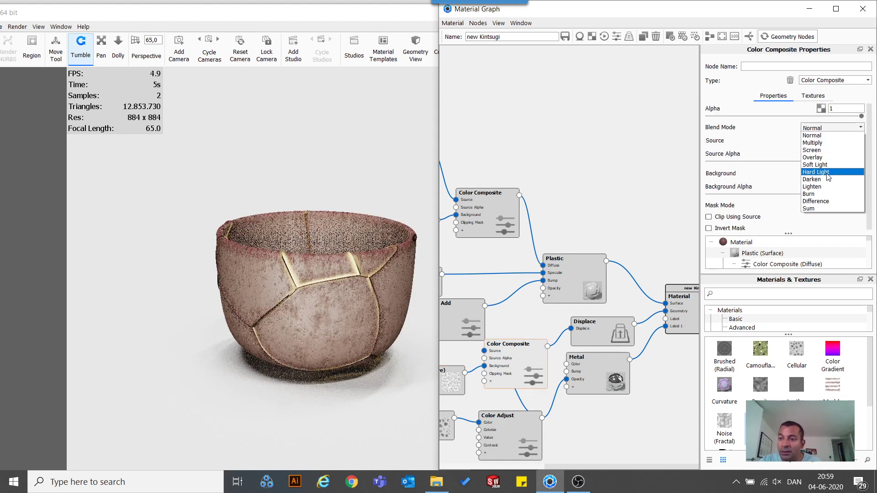
click(832, 143)
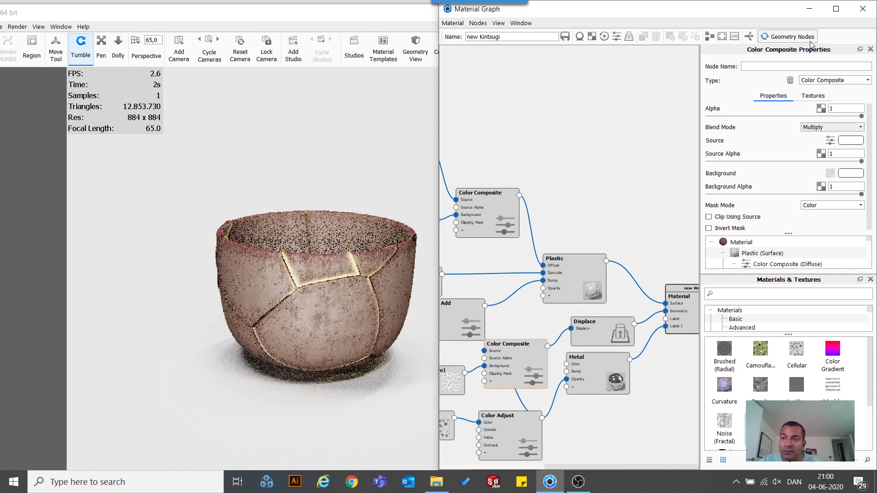
Step: Orbit and zoom onto the cup to inspect the glowing gold cracks
click(791, 40)
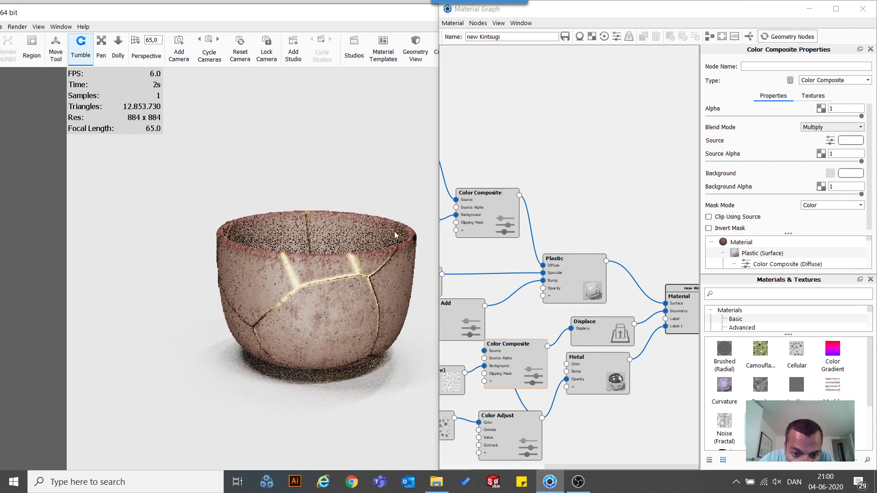
drag(394, 231, 269, 232)
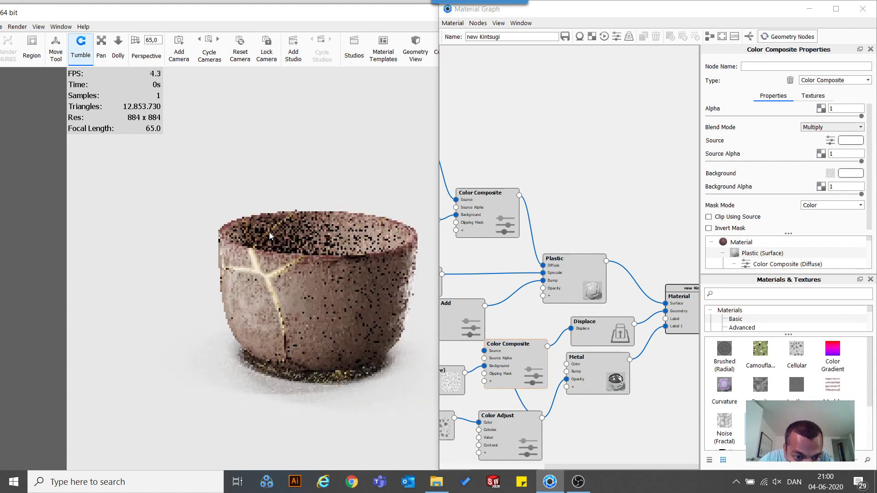
scroll(272, 333, up, 3)
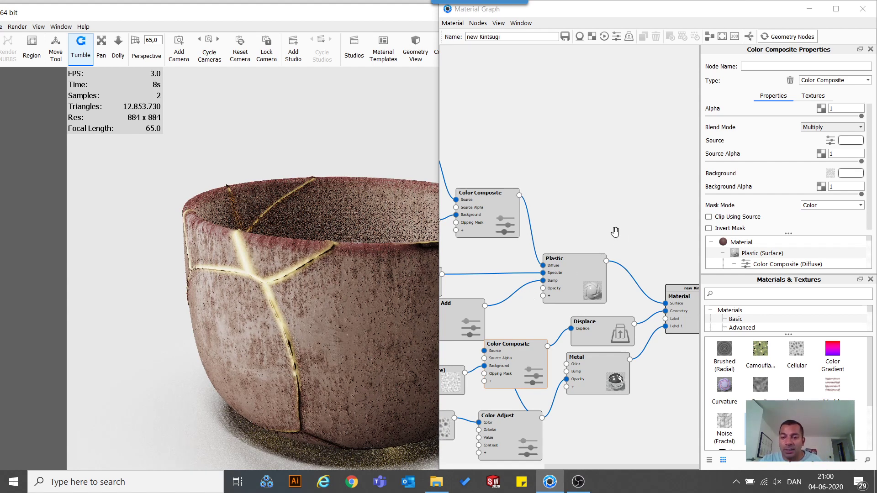
Step: Shift the Color Composite, Metal, Material and Plastic nodes into a cleaner arrangement
drag(513, 370, 530, 363)
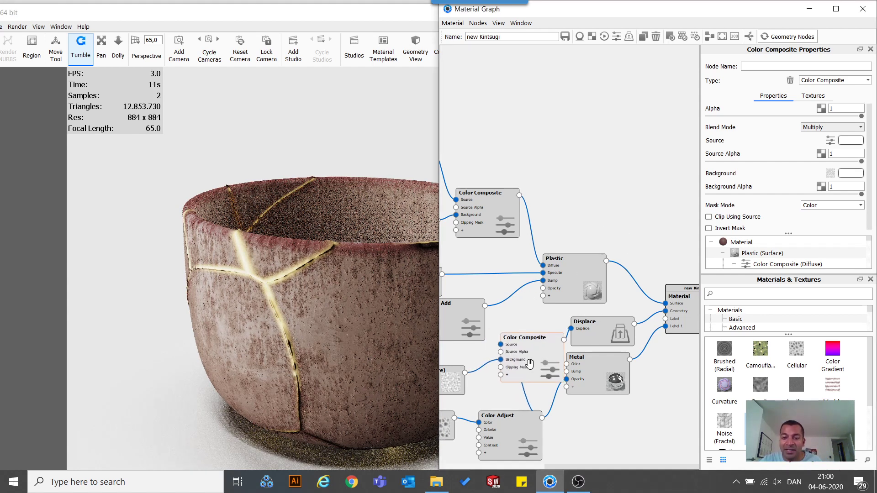
drag(583, 380, 608, 399)
drag(681, 319, 686, 313)
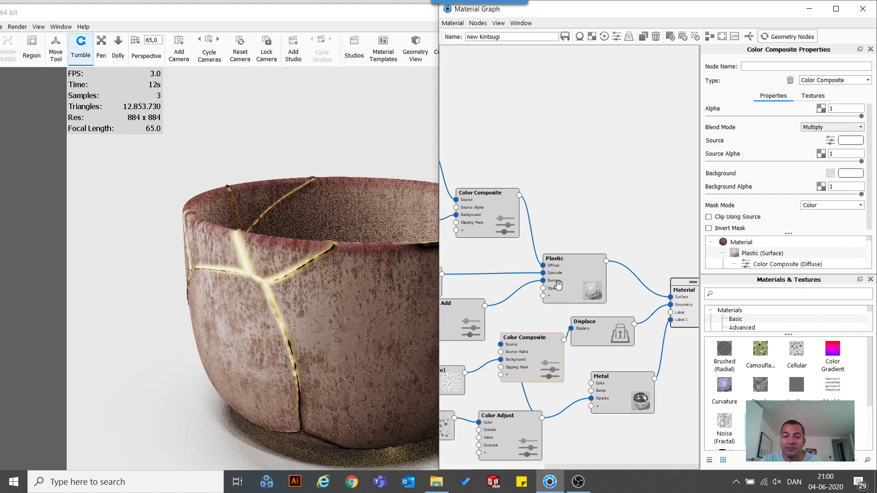
drag(558, 284, 588, 284)
drag(480, 232, 505, 237)
Step: Reposition the Spots and image-map nodes in line with Color To Number and Color Adjust
scroll(506, 235, up, 1)
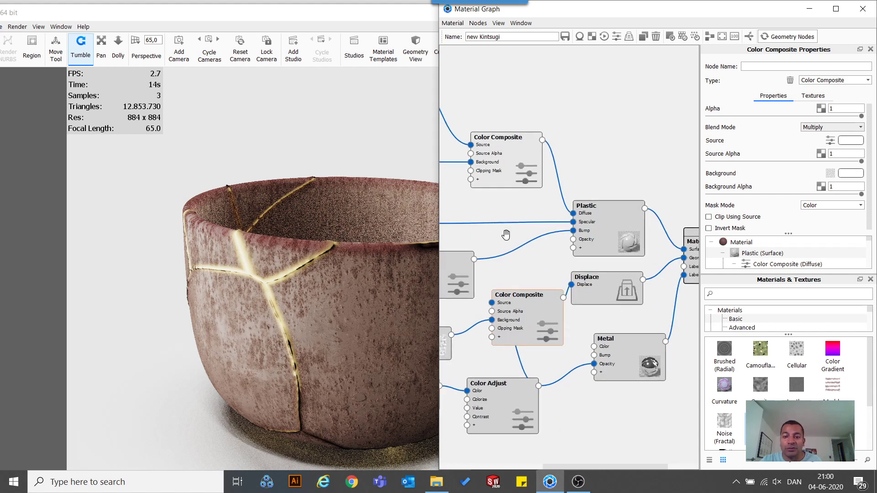
scroll(506, 234, down, 3)
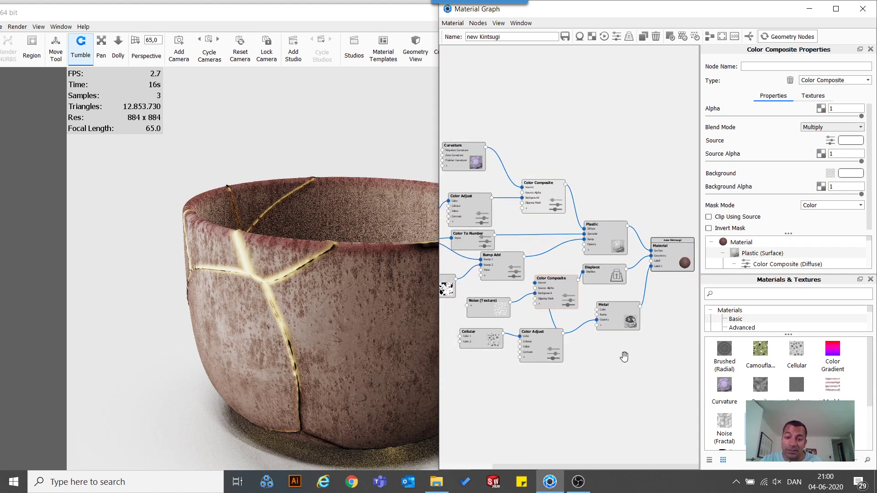
scroll(526, 325, down, 1)
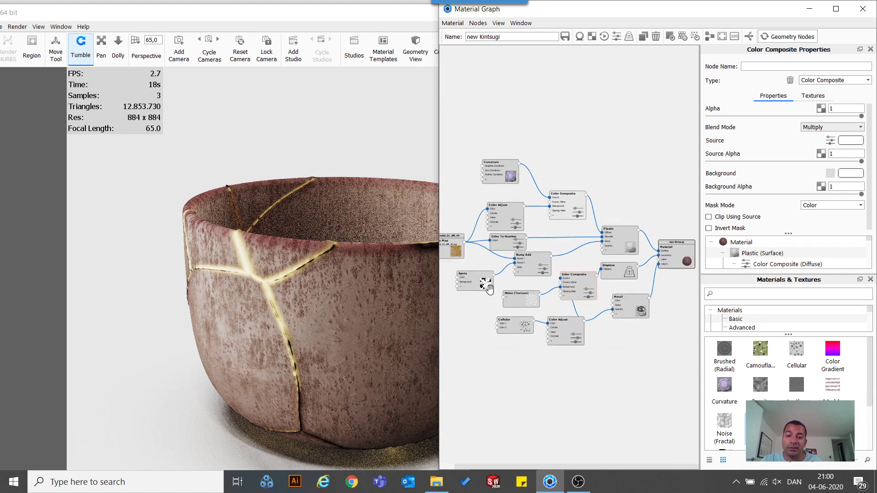
drag(465, 276, 472, 285)
drag(454, 256, 454, 246)
drag(509, 243, 518, 216)
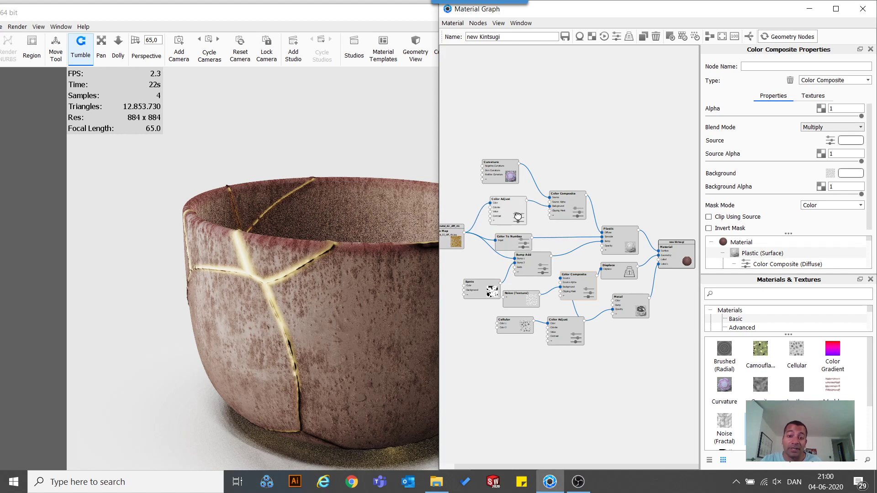
drag(453, 242, 457, 236)
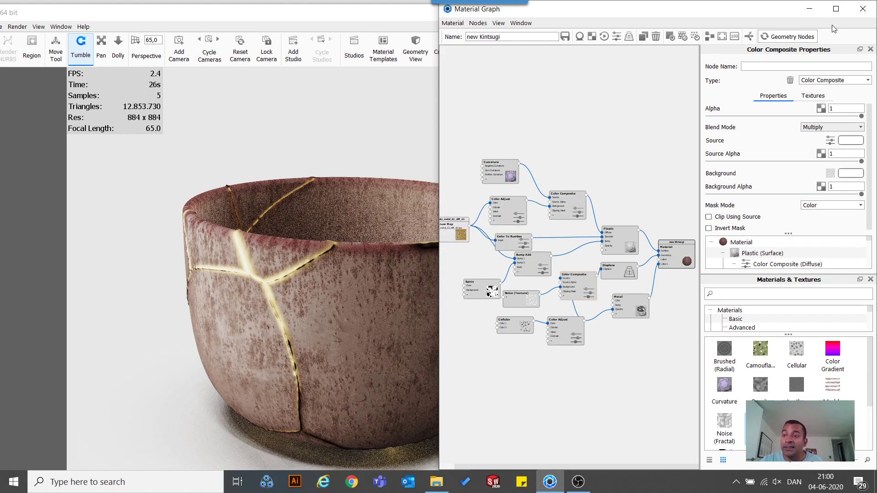
Step: Close the material graph, maximize the window, and restore the saved Camera 7 view
click(860, 10)
click(698, 18)
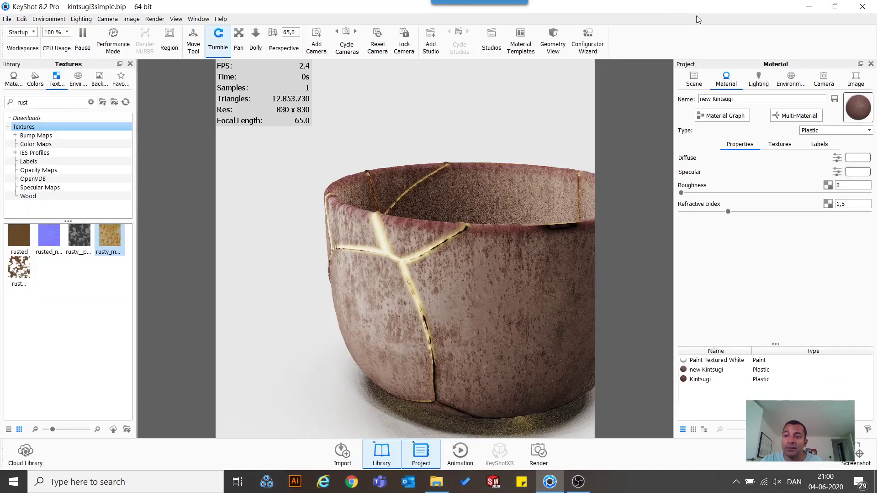
click(824, 80)
click(713, 164)
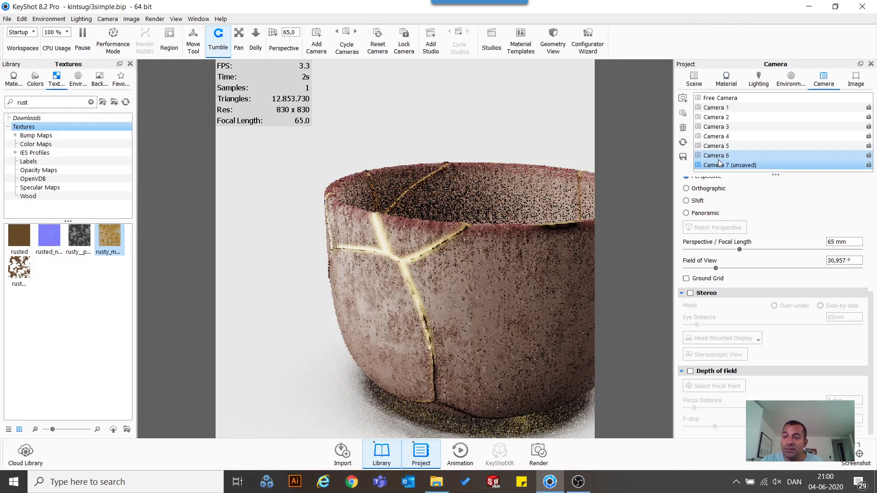
click(683, 144)
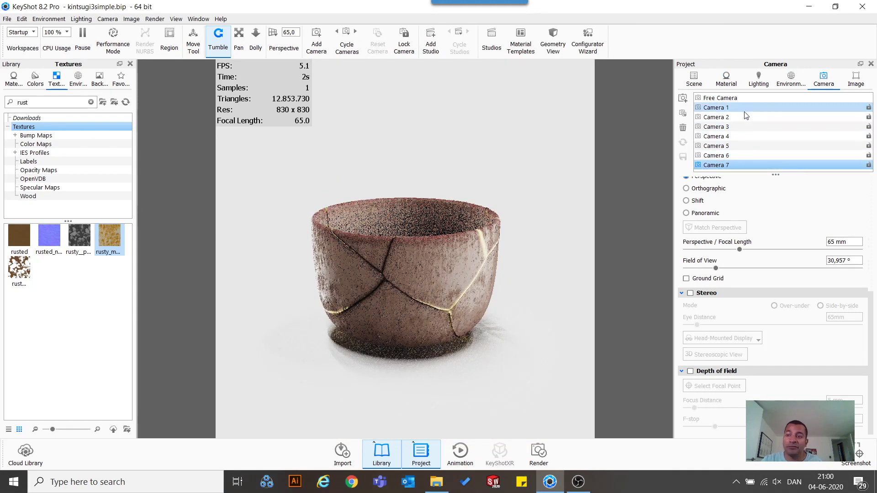
Step: Compare New Environment 3, 4 and the city-alley environment, then return to the original Environment
click(760, 85)
click(791, 80)
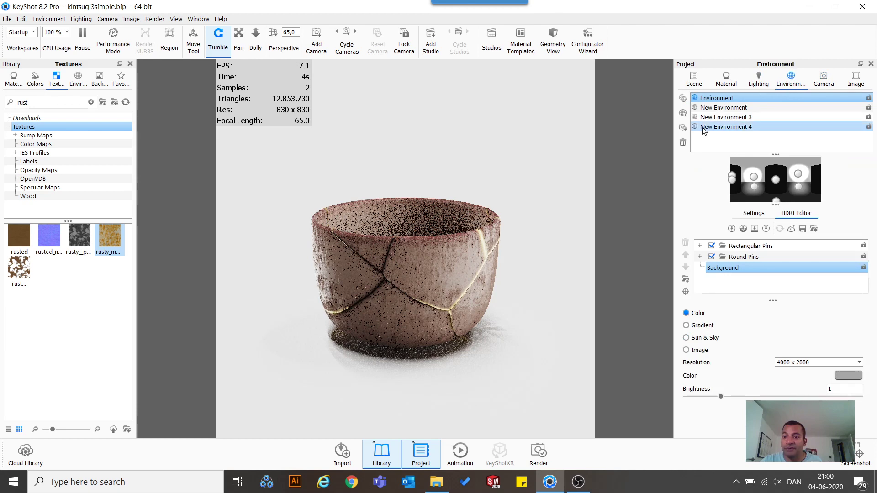
click(719, 119)
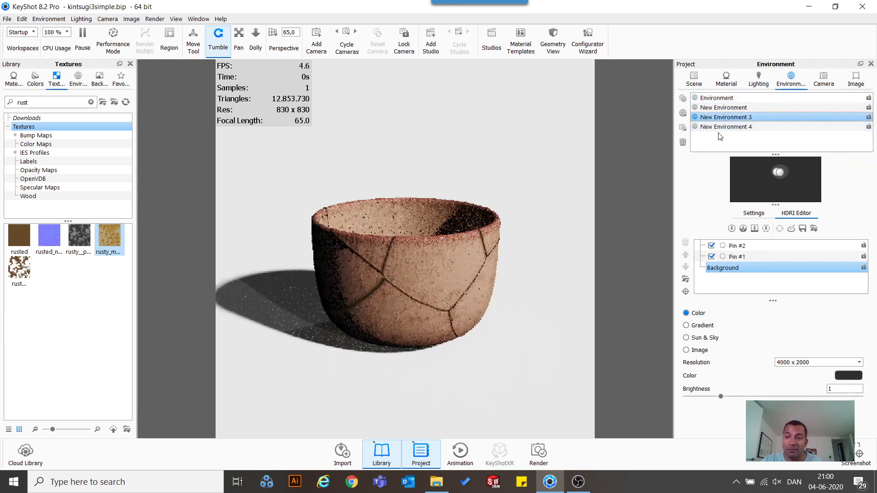
click(720, 128)
click(723, 108)
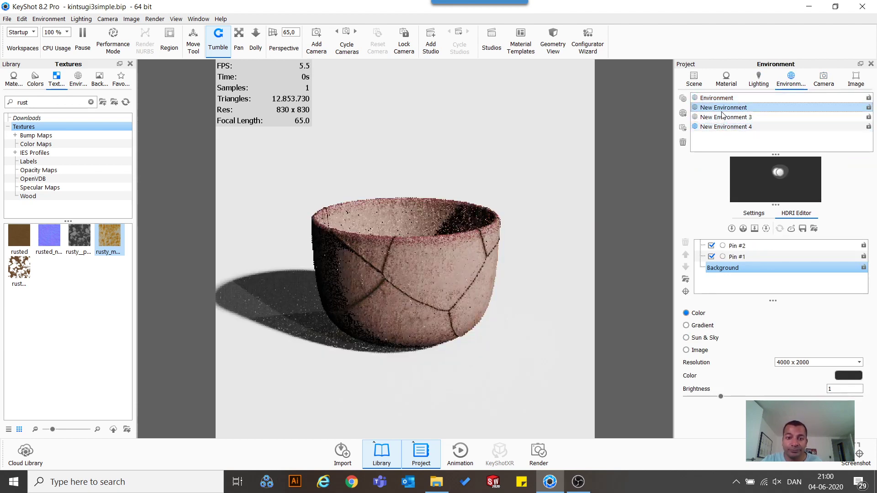
click(723, 99)
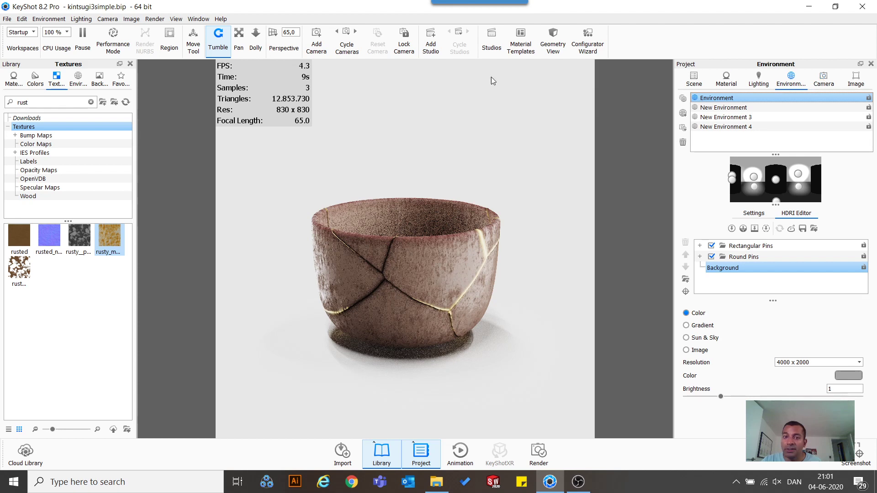
Step: Switch the lighting preset to Interior and raise shadow quality to 5
click(736, 83)
click(757, 83)
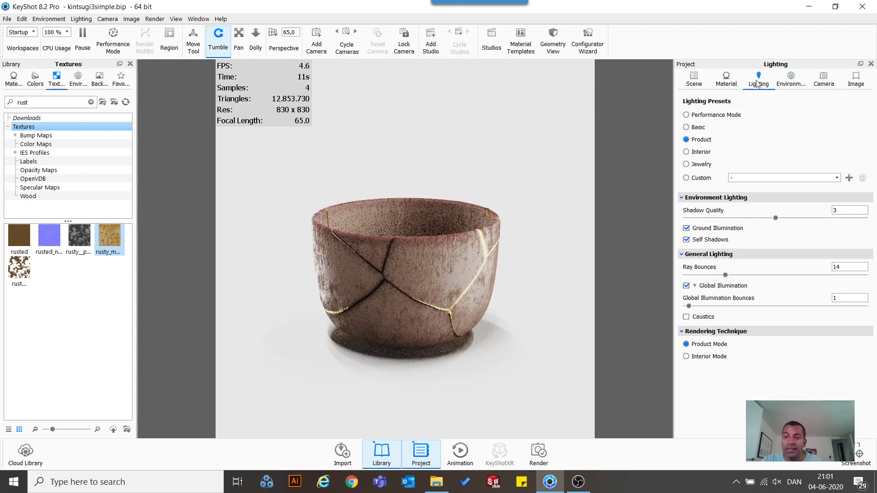
click(686, 152)
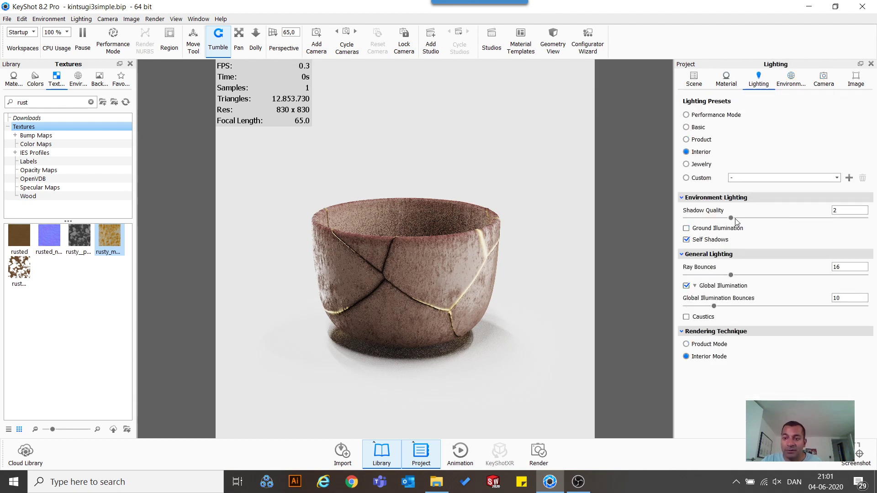
drag(734, 219, 873, 218)
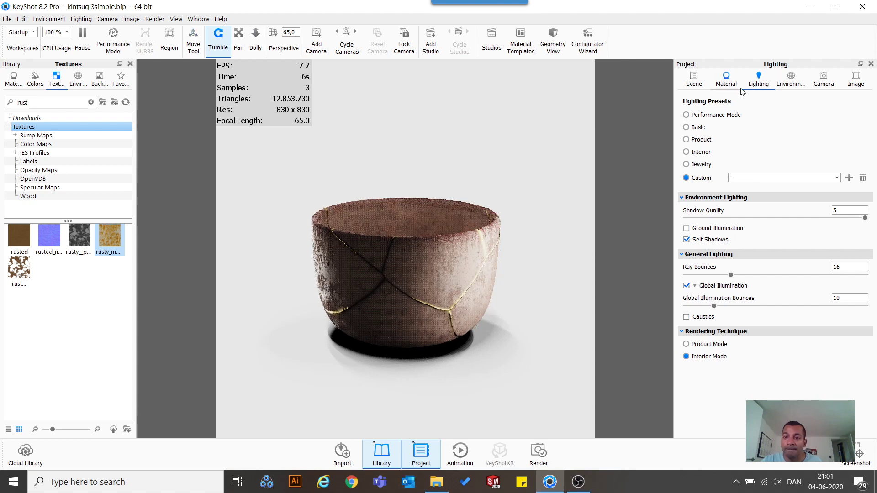
Step: Hide the Backdrop Ramp in the Scene tree and apply New Environment 4
click(688, 84)
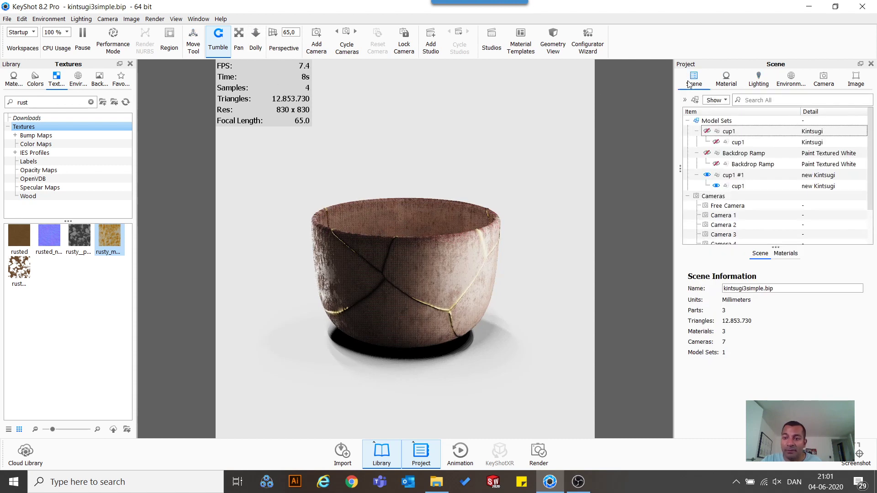
click(707, 154)
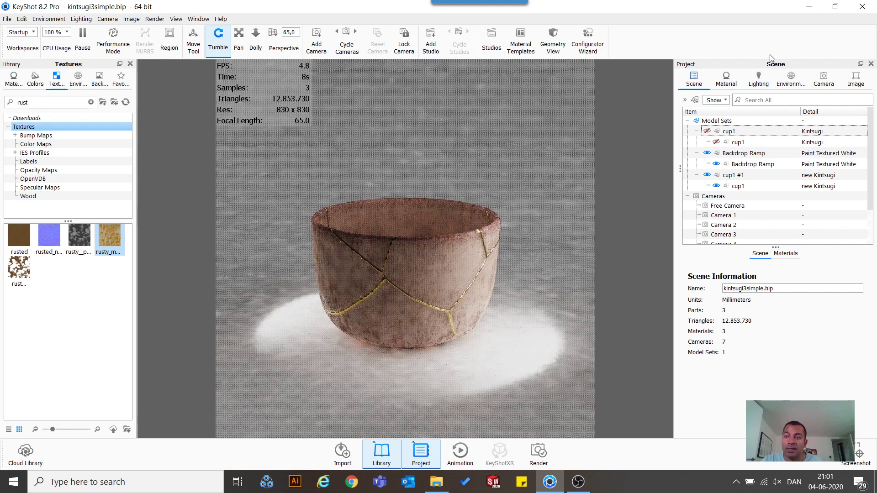
click(791, 79)
click(723, 117)
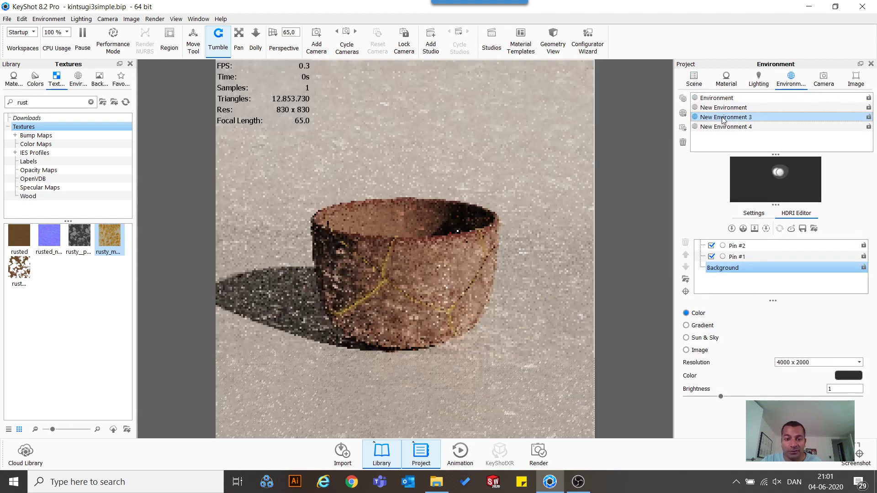
click(723, 127)
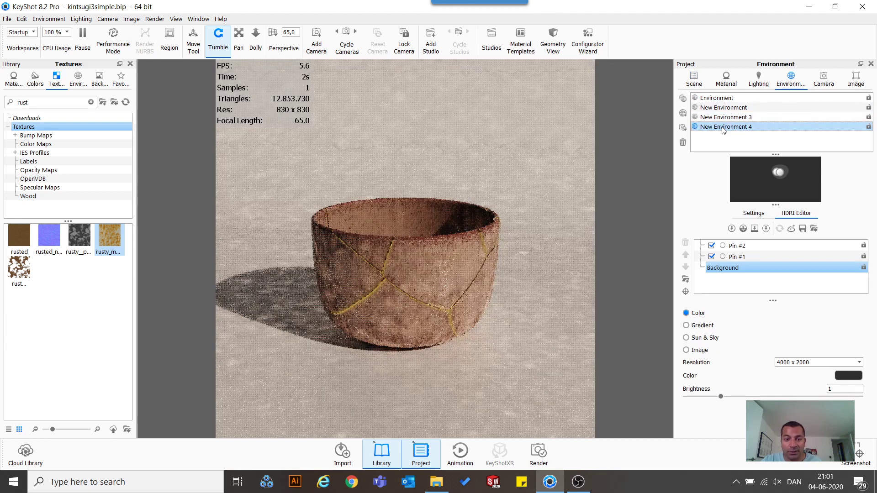